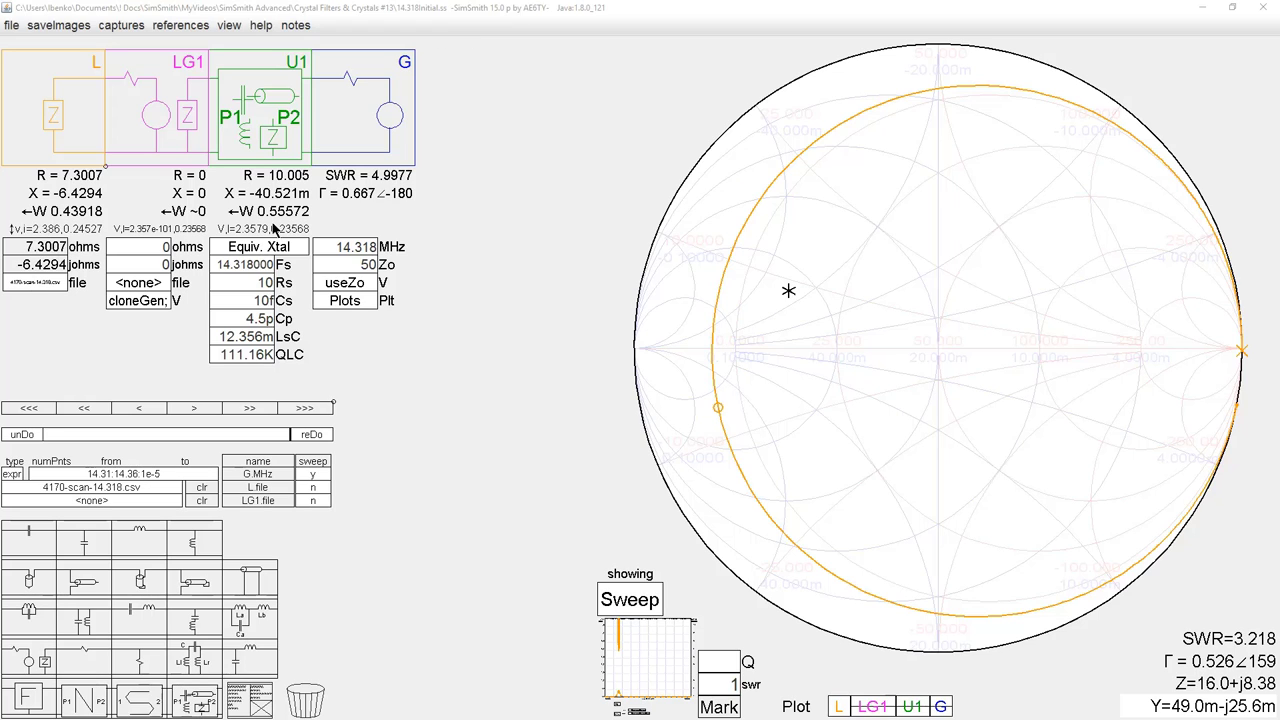
# Review the schematic and equations inside the U1 equivalent crystal block and close its editor.
pyautogui.click(270, 249)
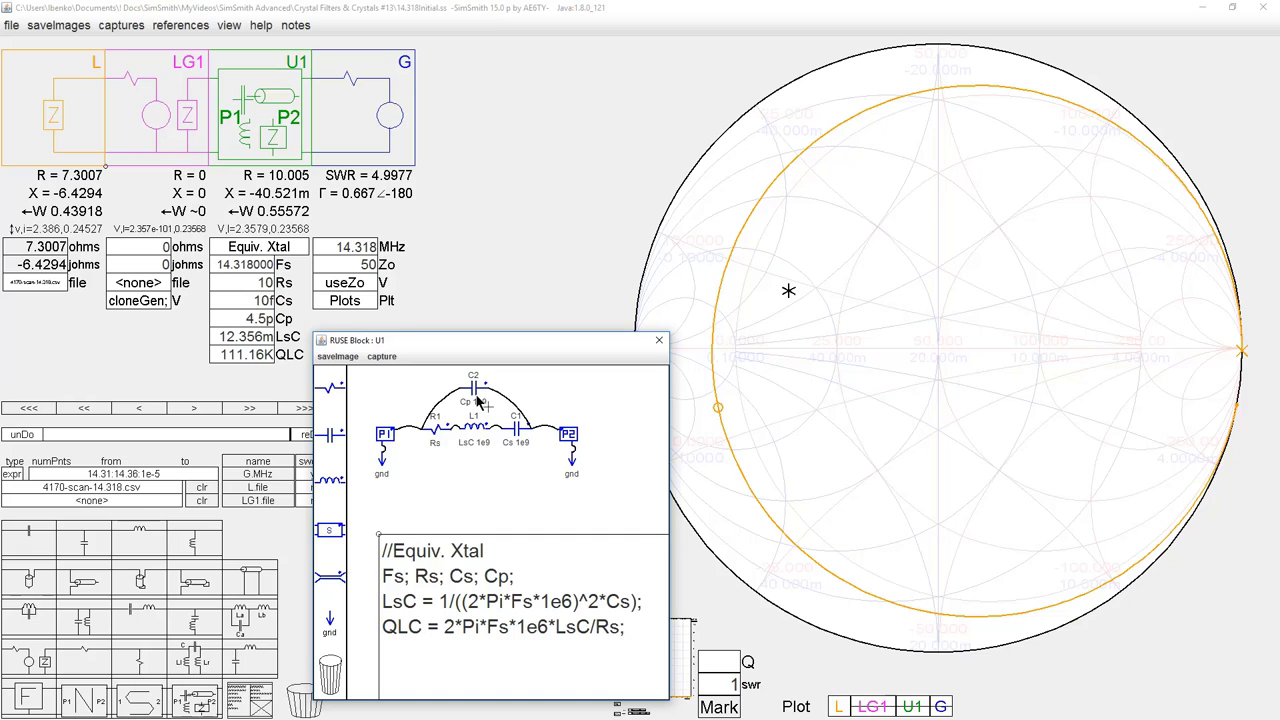
pyautogui.click(659, 342)
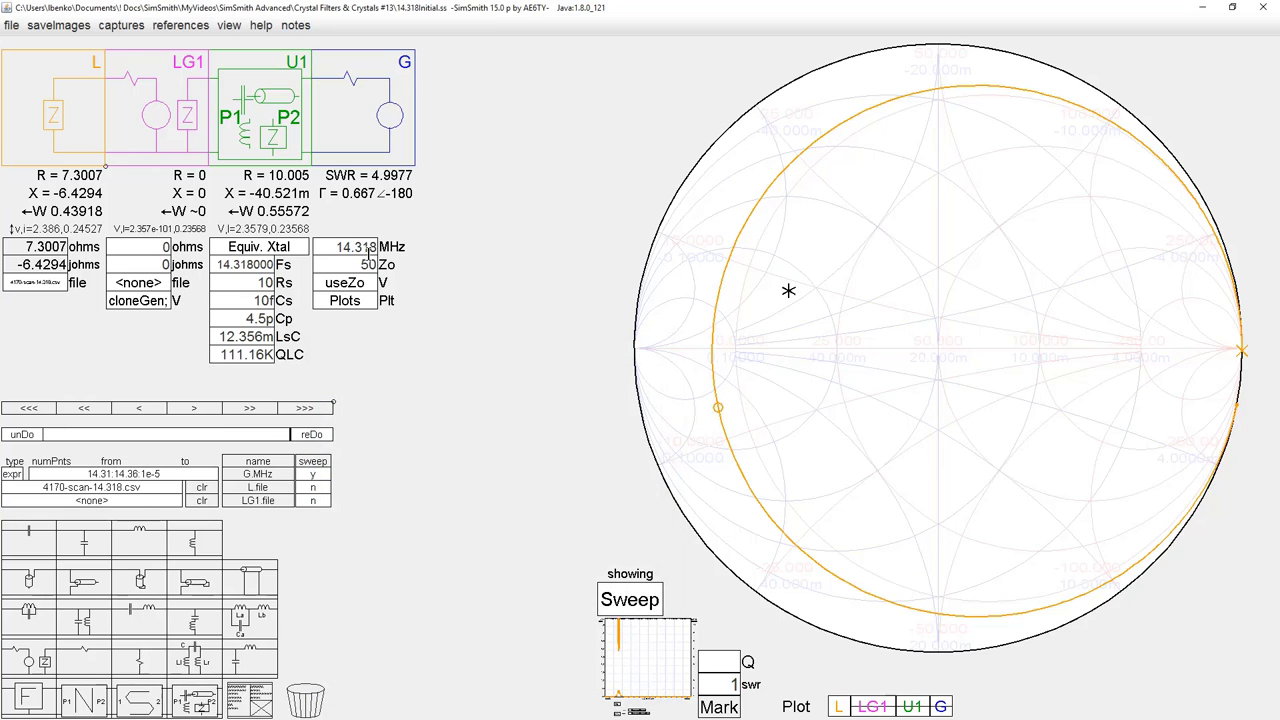
# Check the generator frequency's parameter format and tune the frequency to 14.318078 MHz, where the load's reactance crosses zero.
pyautogui.click(366, 247)
pyautogui.rightClick(366, 246)
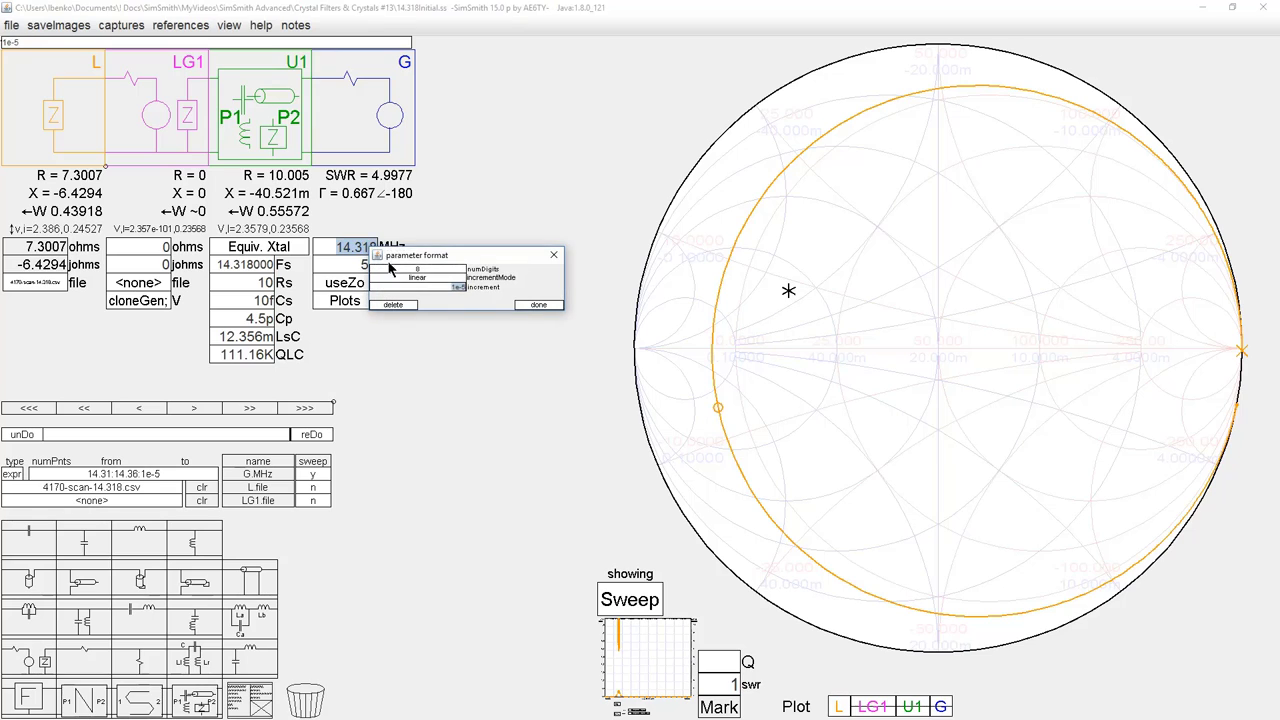
pyautogui.click(538, 305)
pyautogui.scroll(6, 366, 247)
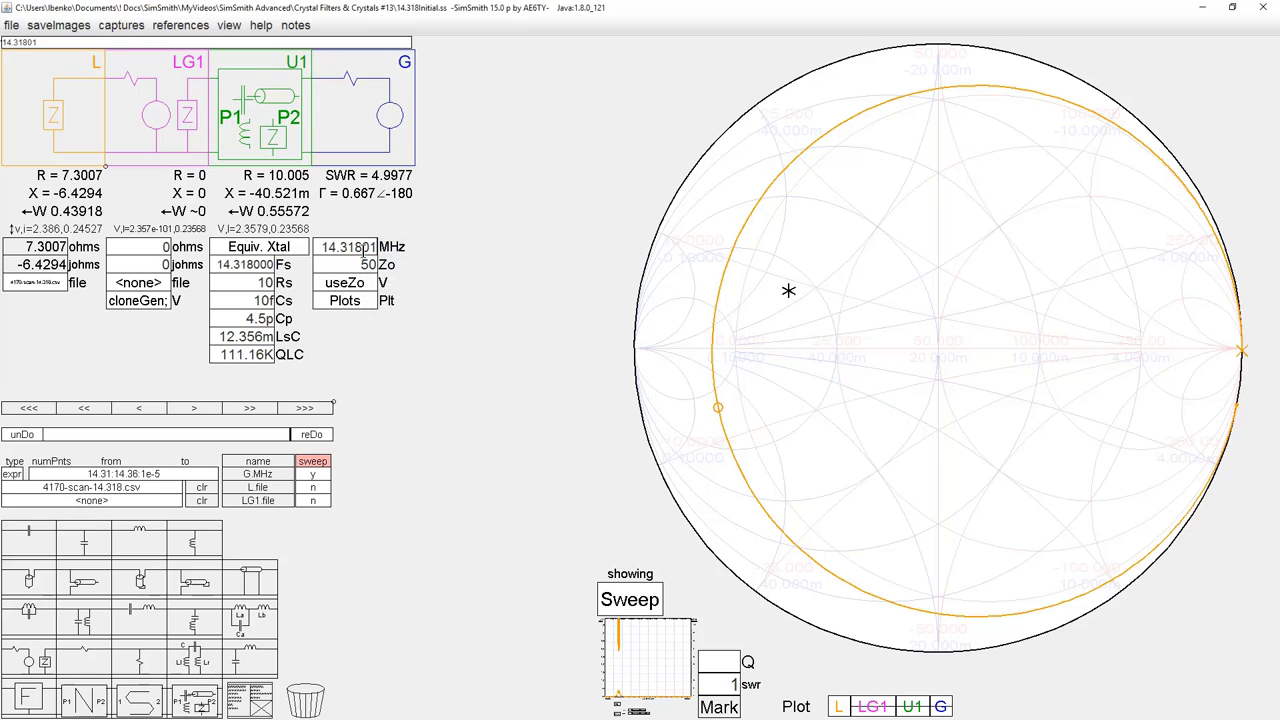
pyautogui.scroll(3, 366, 247)
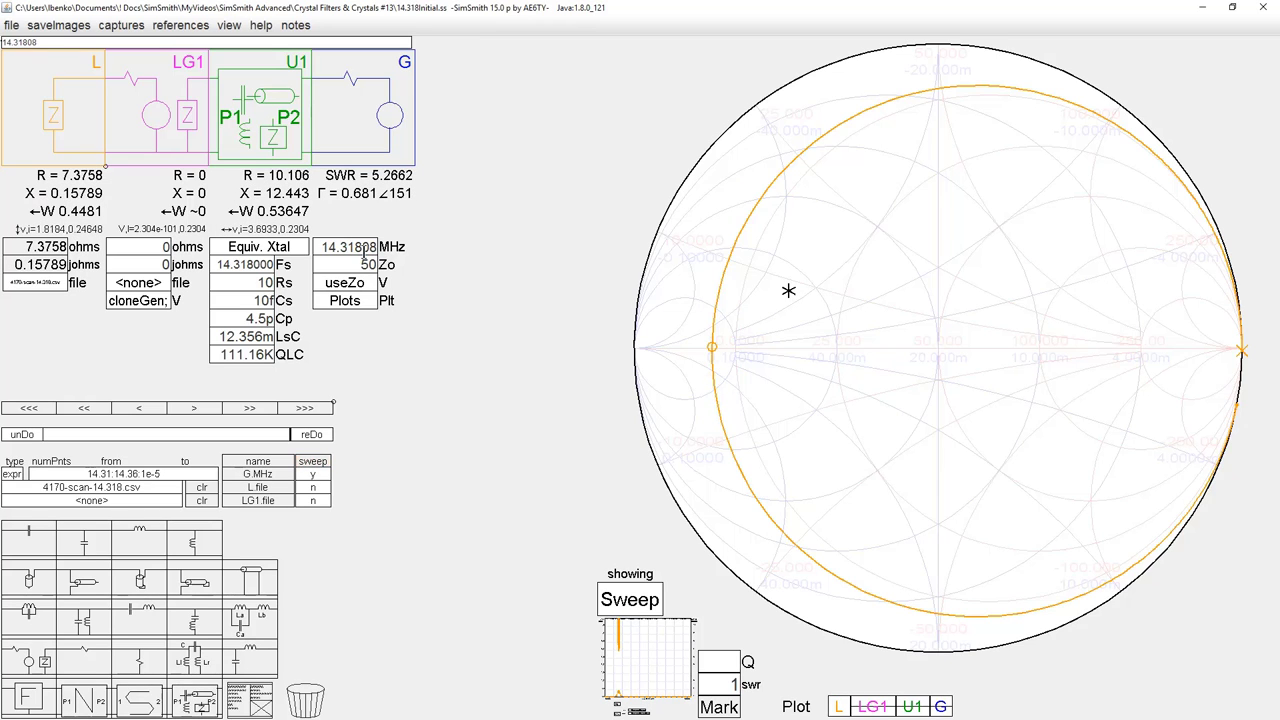
pyautogui.scroll(-1, 366, 250)
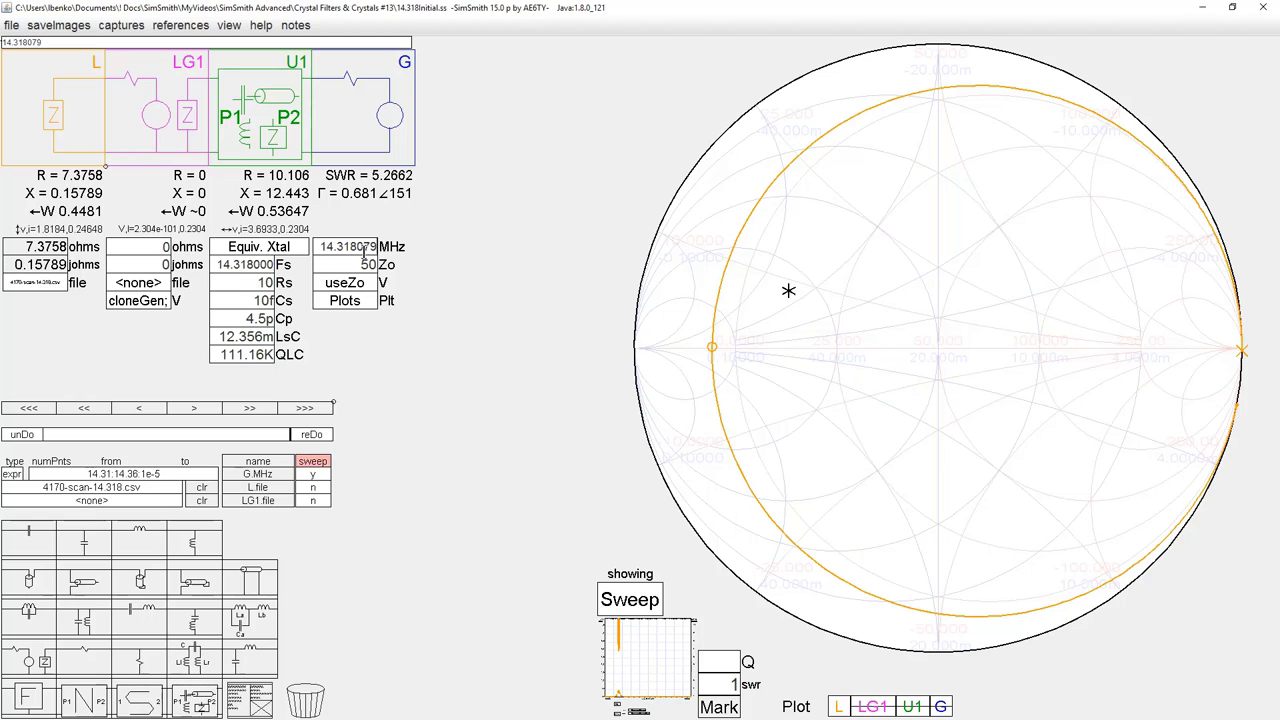
pyautogui.scroll(-1, 366, 249)
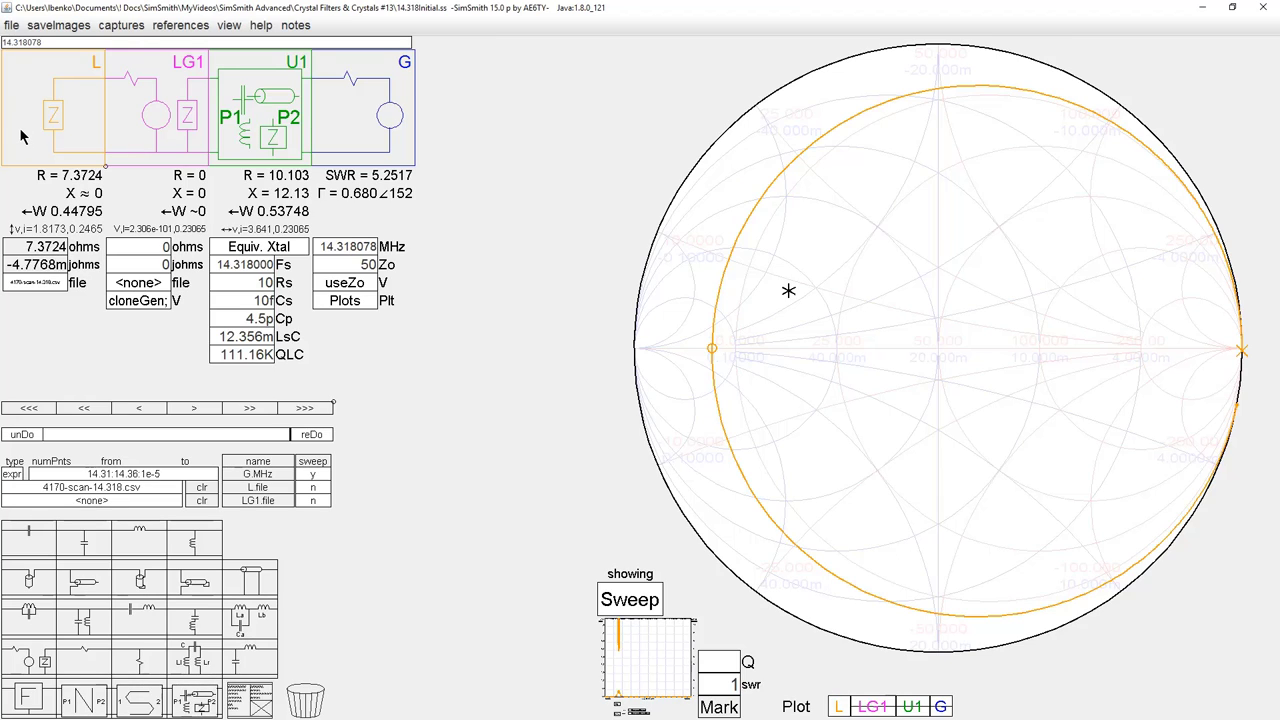
# Expand the generator frequency into a marker list of 14.317078, 14.319078 and 14.318078 MHz.
pyautogui.write('14.317078')
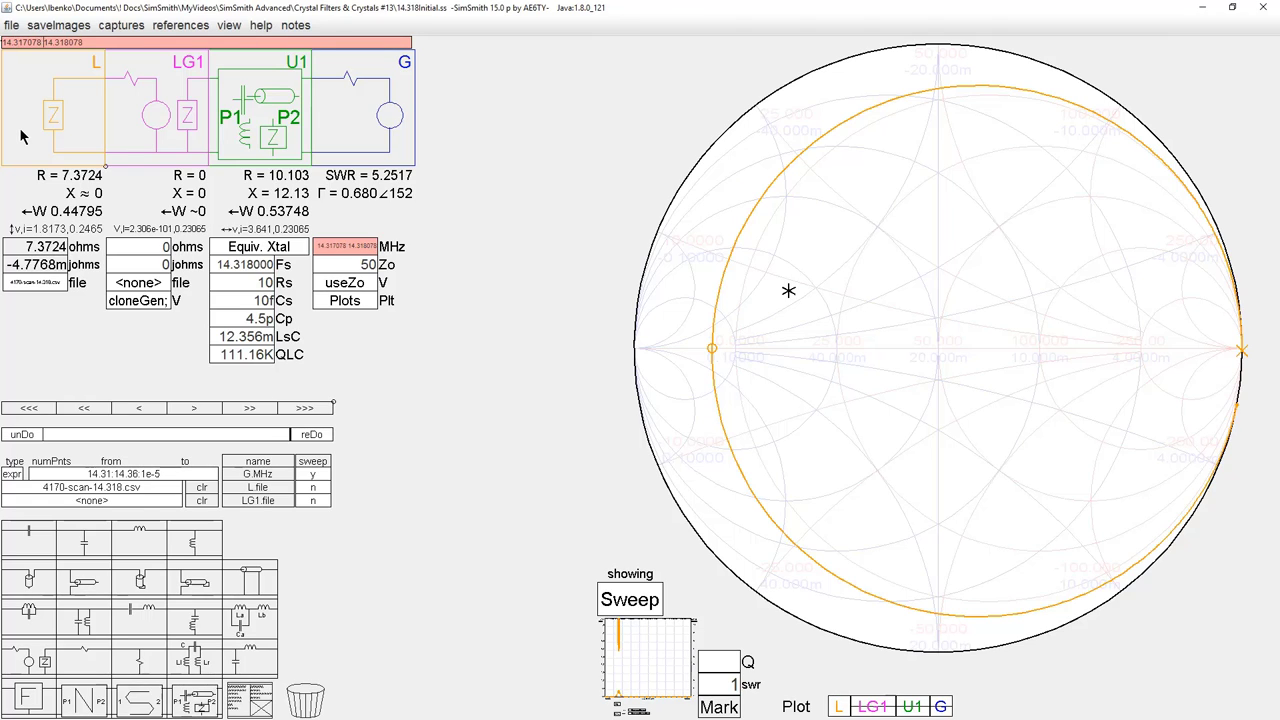
pyautogui.write(' 14.319078 14.31')
pyautogui.press('Return')
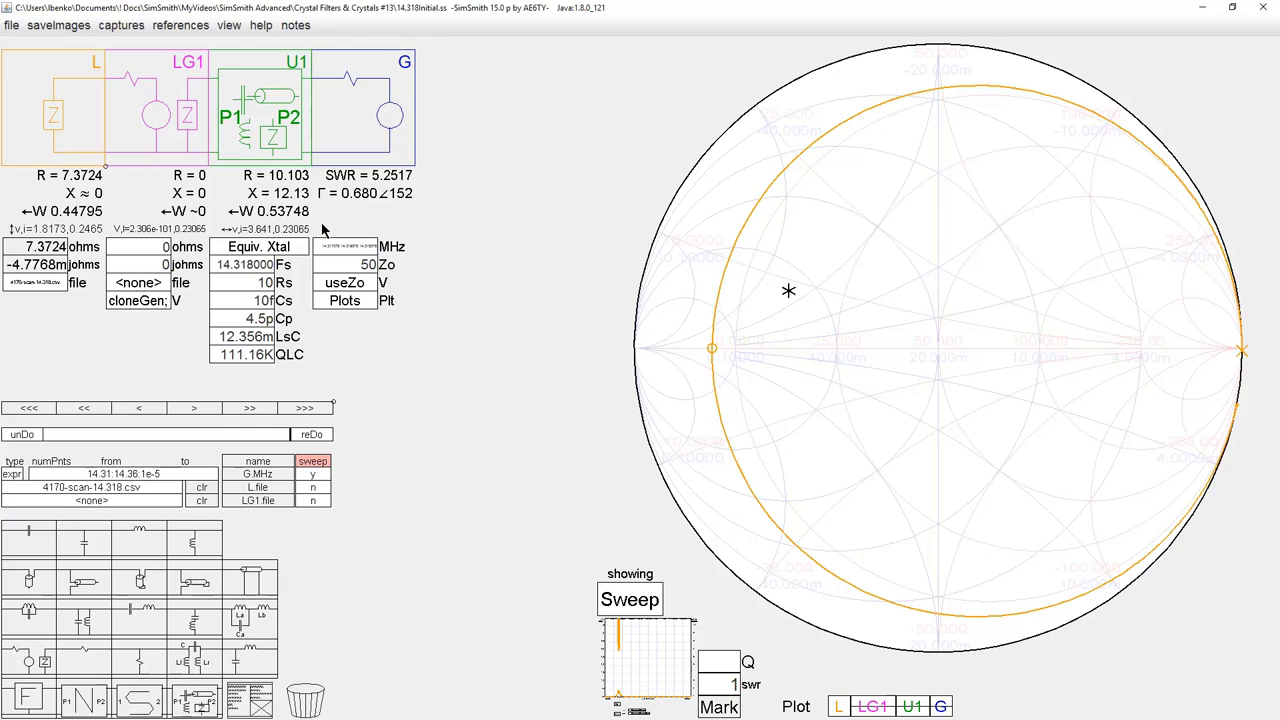
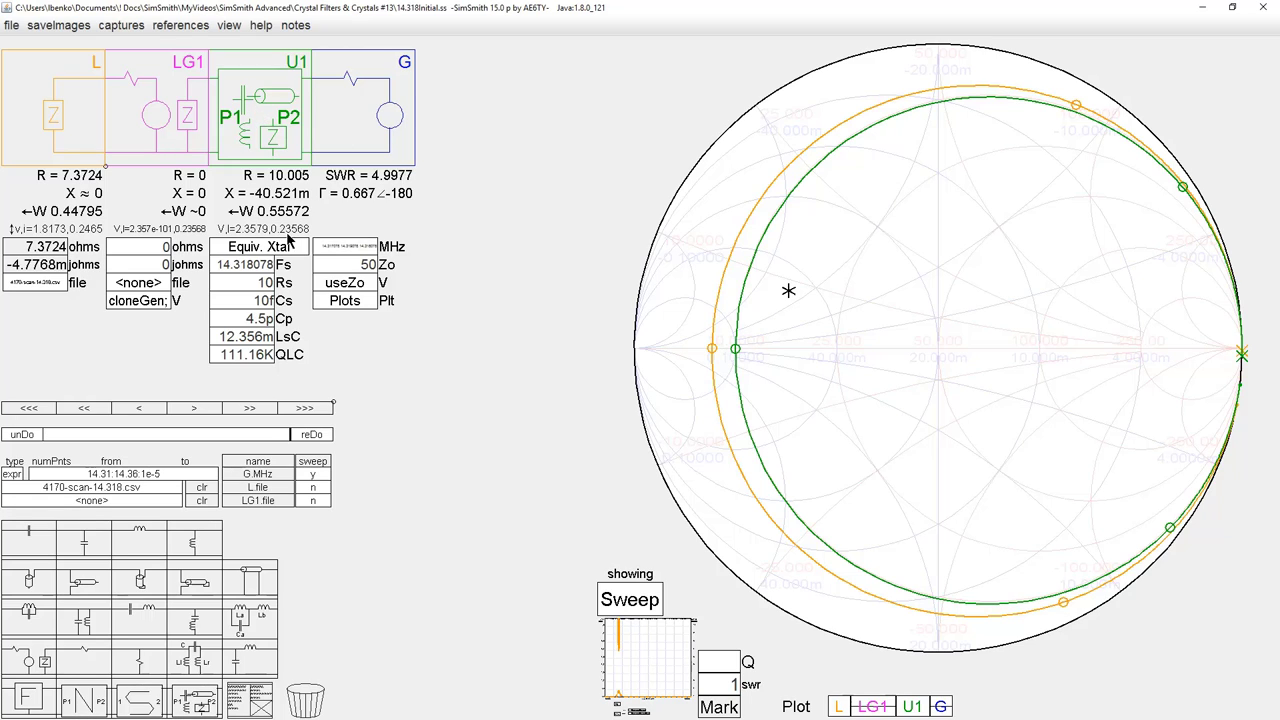
# Lower the U1 crystal's series resistance Rs to 7.4000 ohms to bring its circle close to the load trace.
pyautogui.click(265, 282)
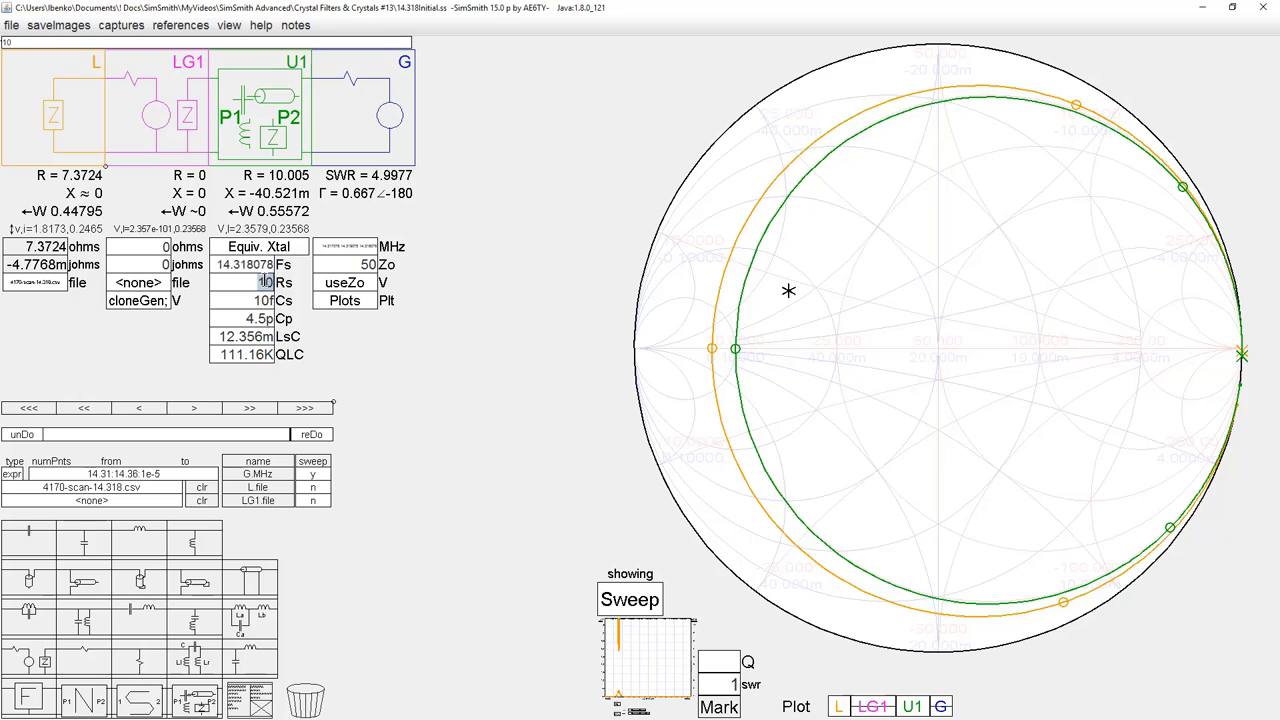
pyautogui.write('8')
pyautogui.press('Return')
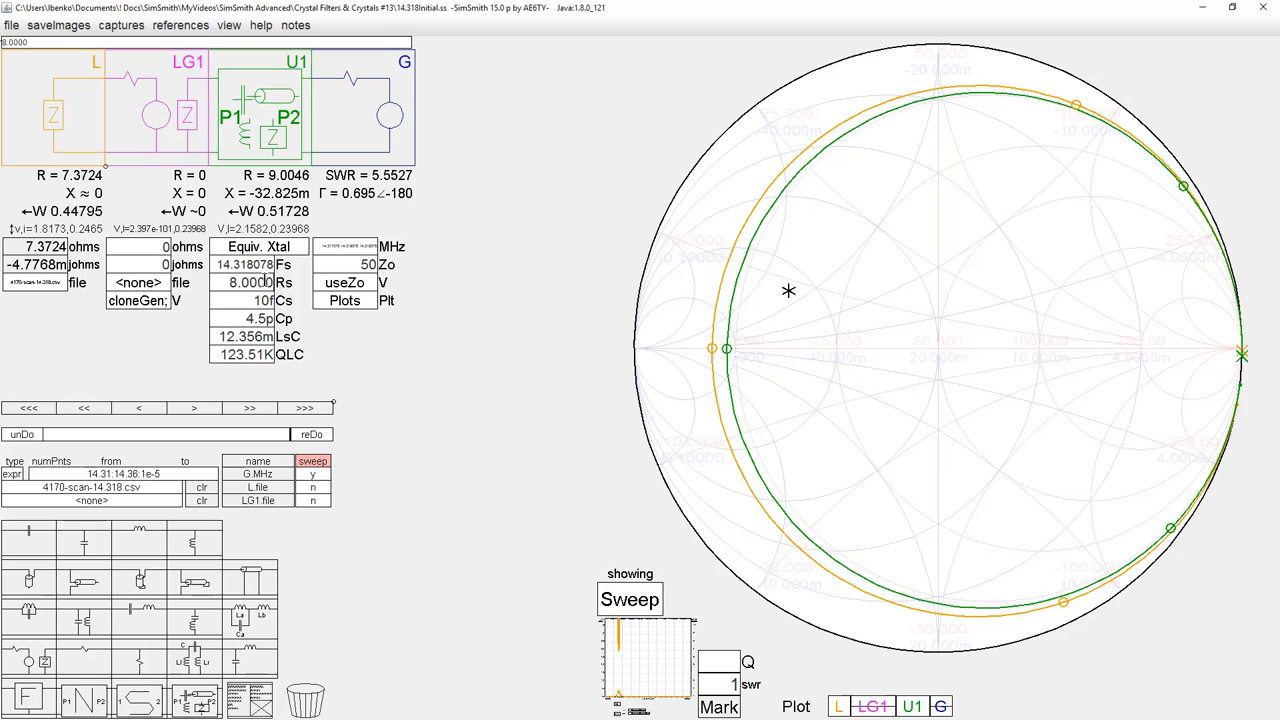
pyautogui.scroll(-1, 272, 282)
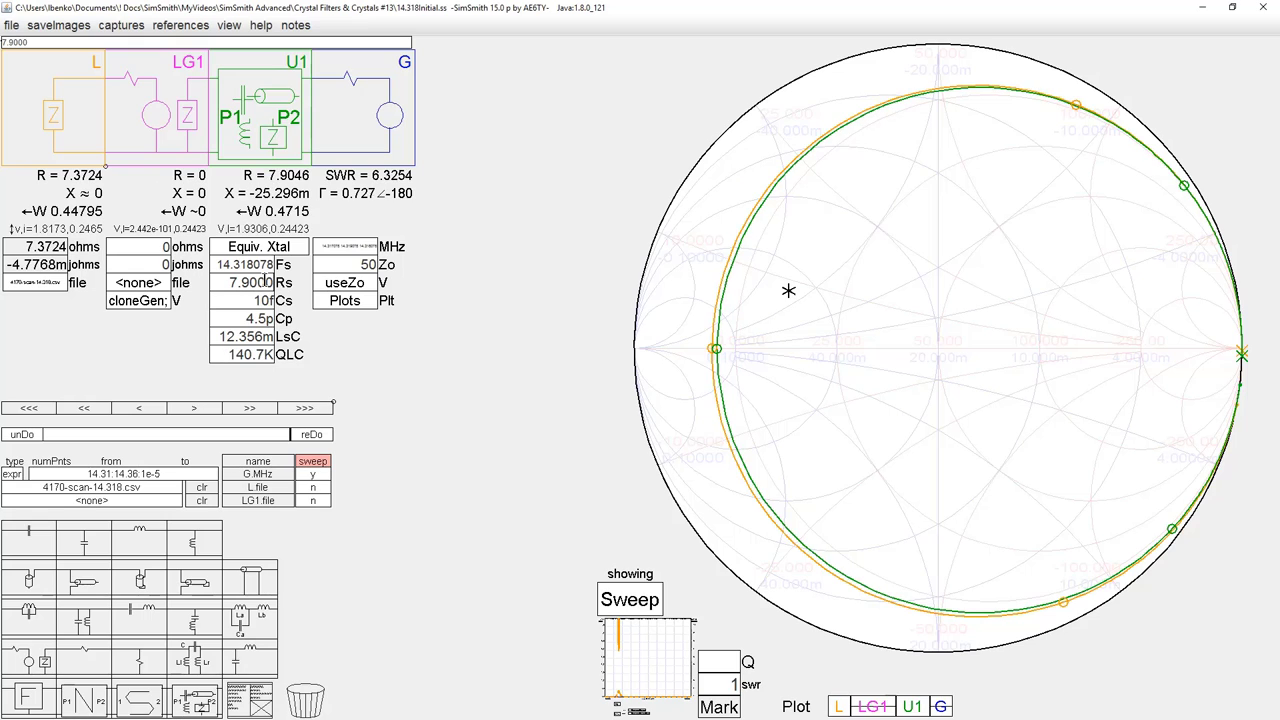
pyautogui.scroll(-2, 271, 282)
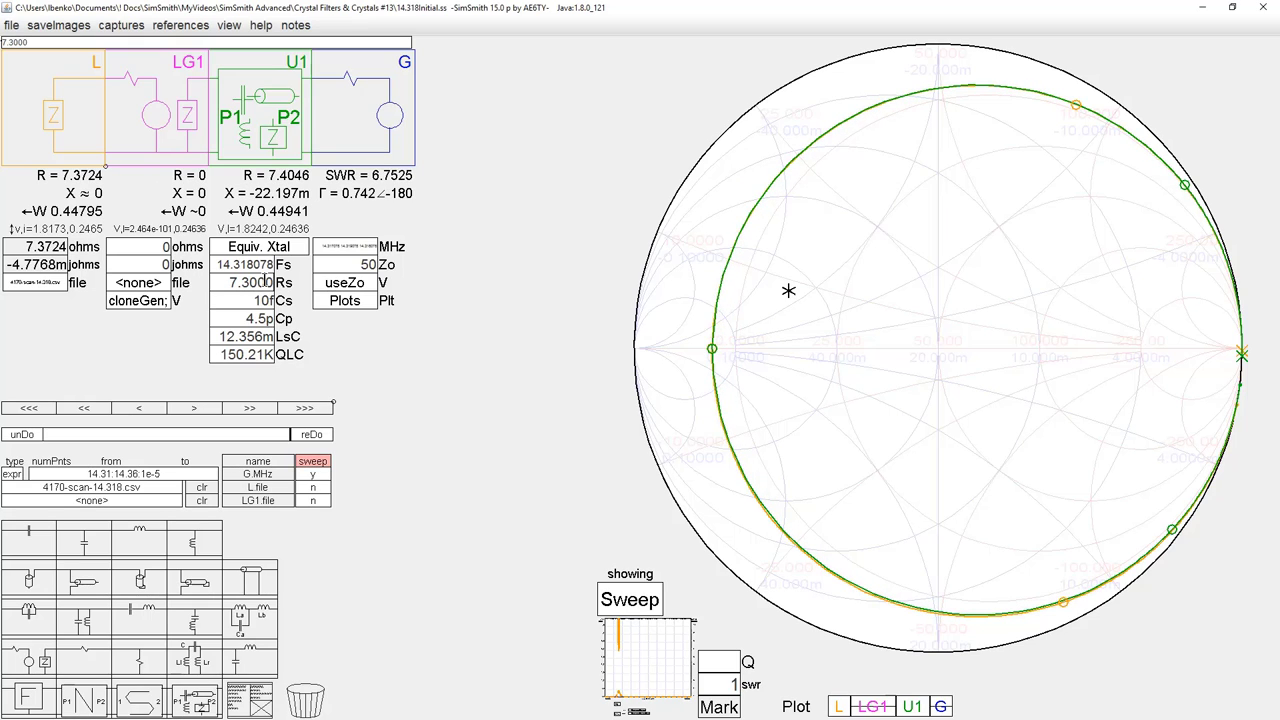
pyautogui.scroll(1, 271, 282)
# Fine-tune U1's Rs to 7.3700 ohms so its resonance marker overlays the load's marker on the Smith chart.
pyautogui.scroll(3, 703, 370)
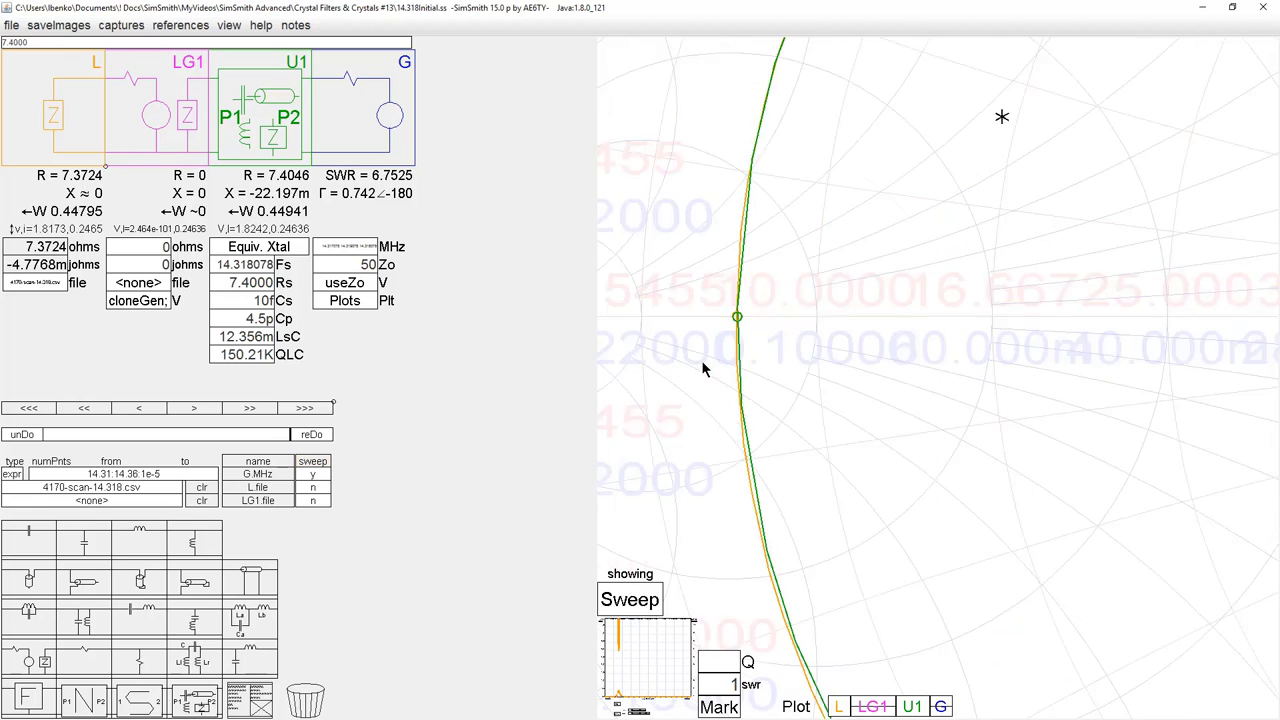
pyautogui.scroll(3, 766, 329)
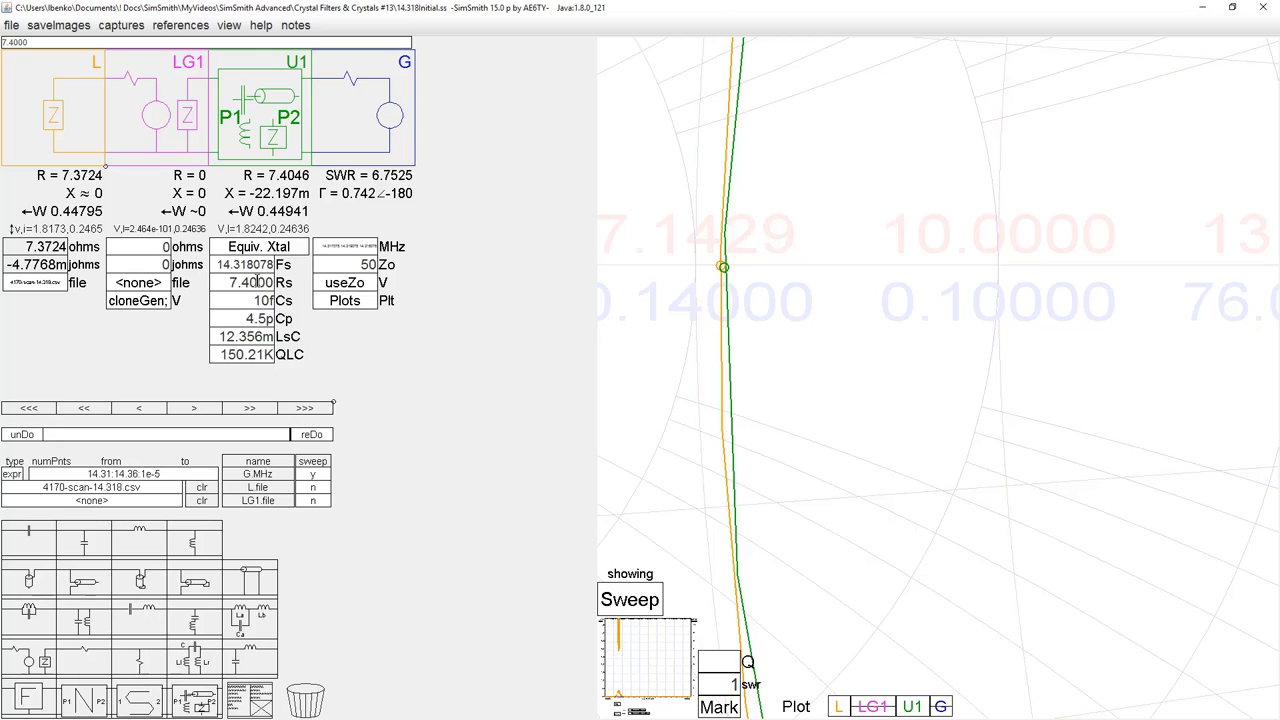
pyautogui.scroll(-1, 259, 282)
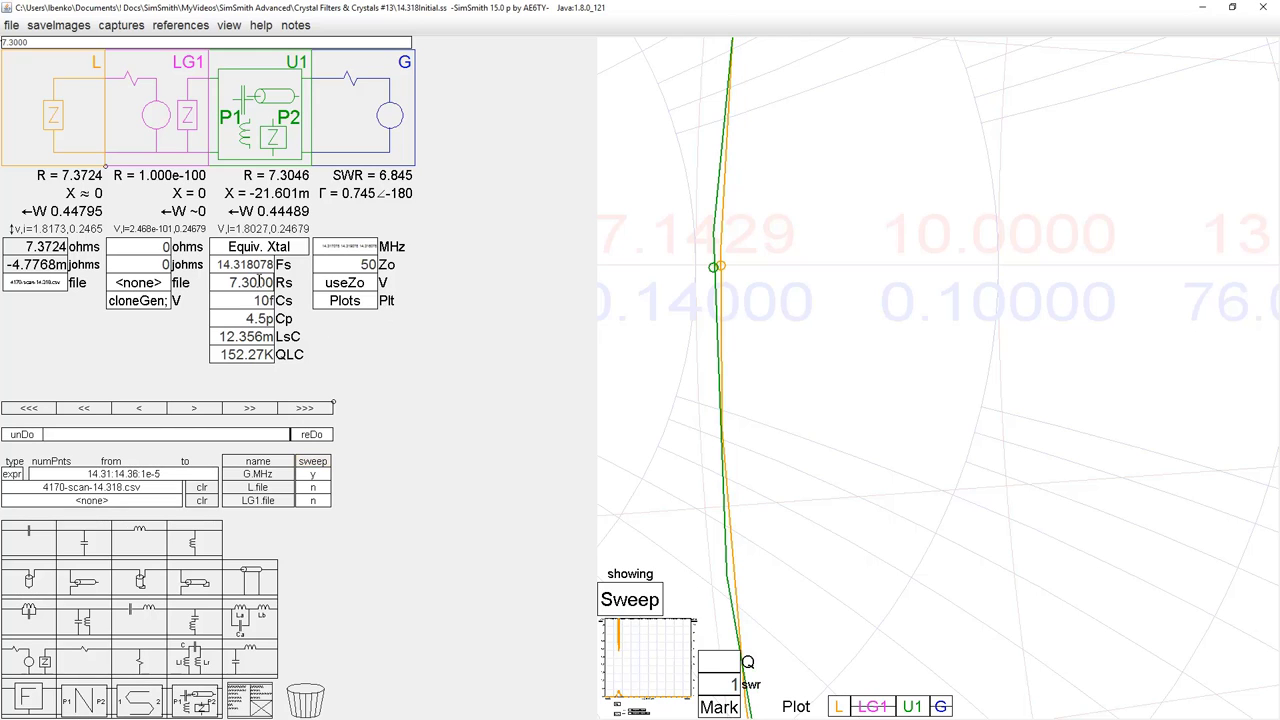
pyautogui.scroll(6, 259, 282)
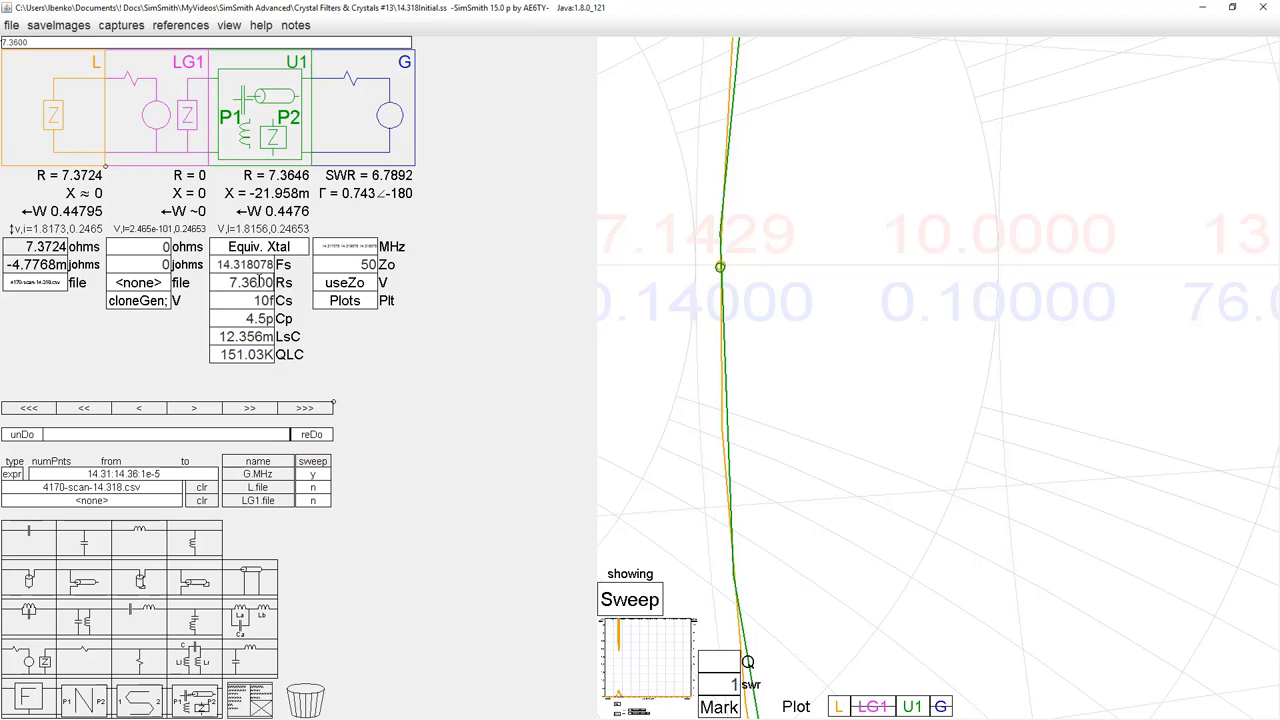
pyautogui.scroll(1, 259, 282)
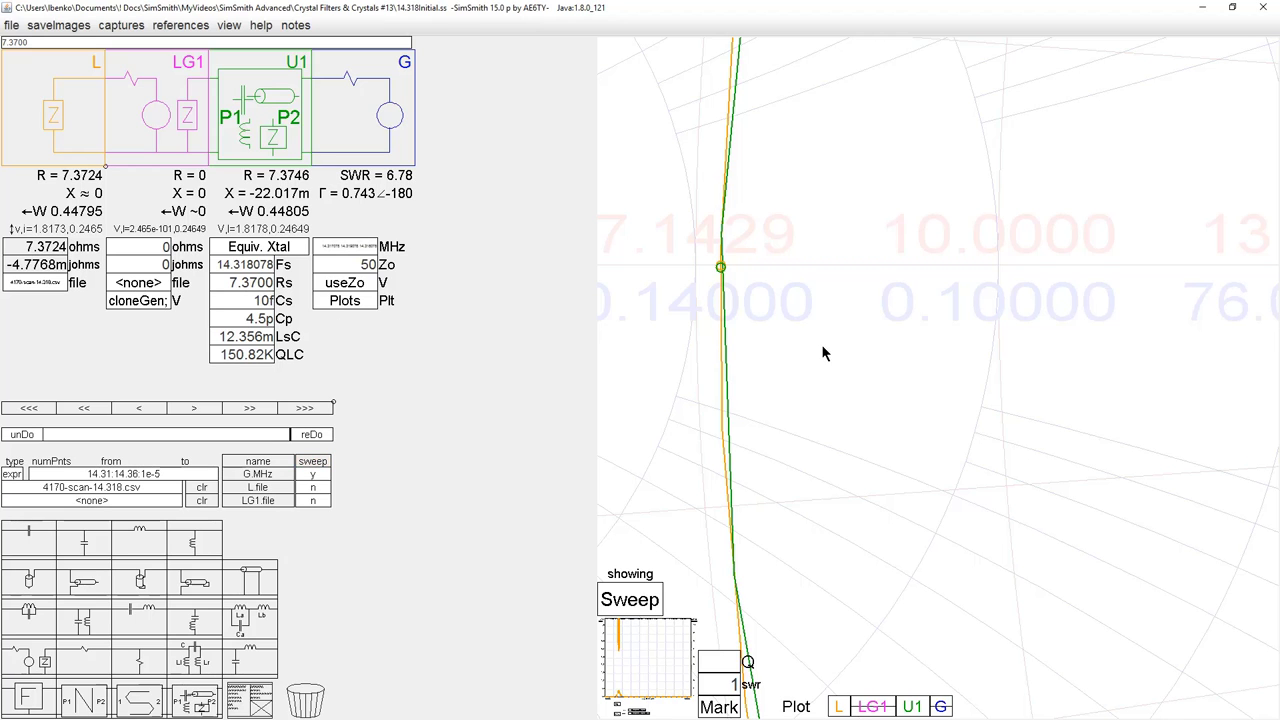
pyautogui.scroll(-5, 821, 353)
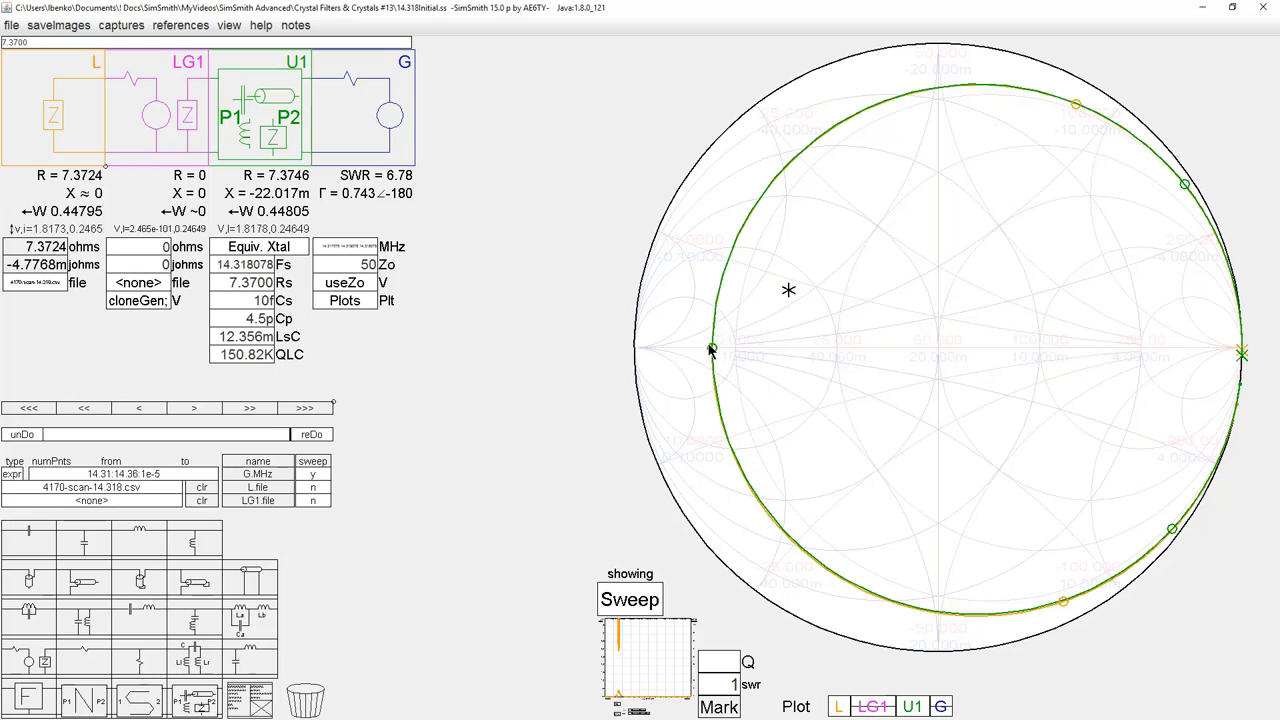
# Raise U1's series capacitance Cs to 18.800f so its offset frequency markers coincide with the load's markers.
pyautogui.doubleClick(251, 300)
pyautogui.write('11f')
pyautogui.press('Return')
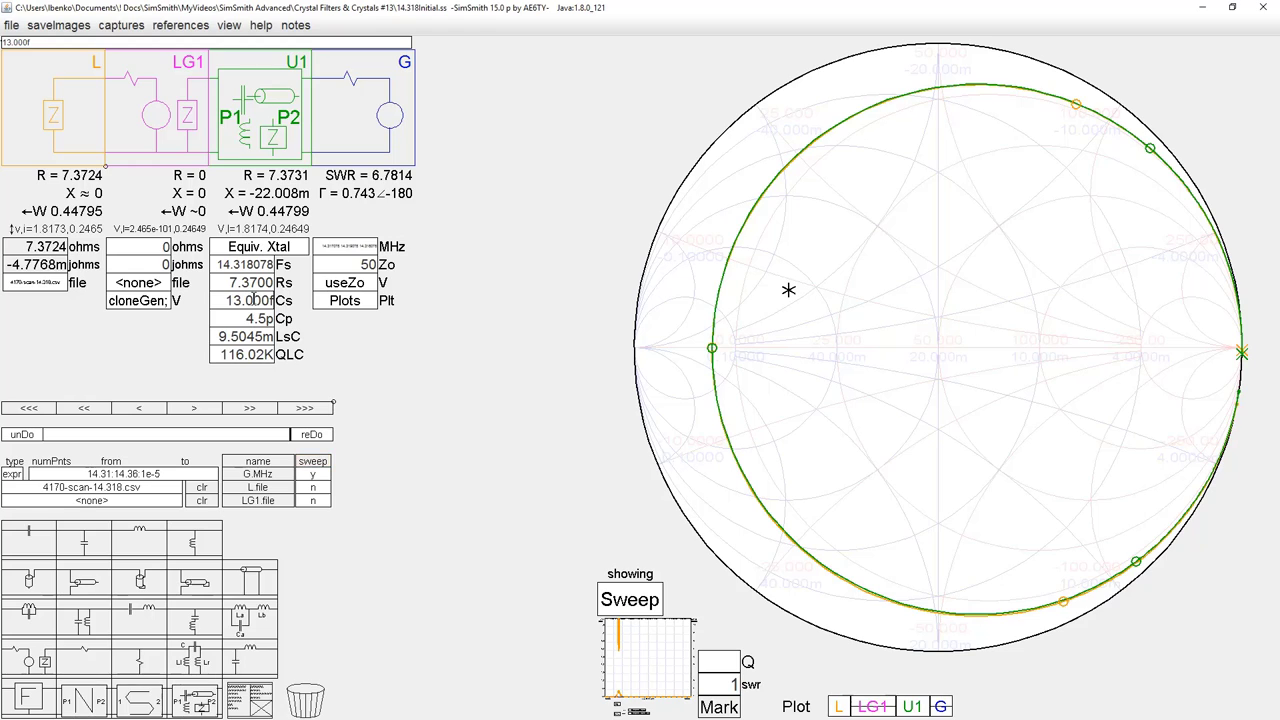
pyautogui.scroll(1, 254, 300)
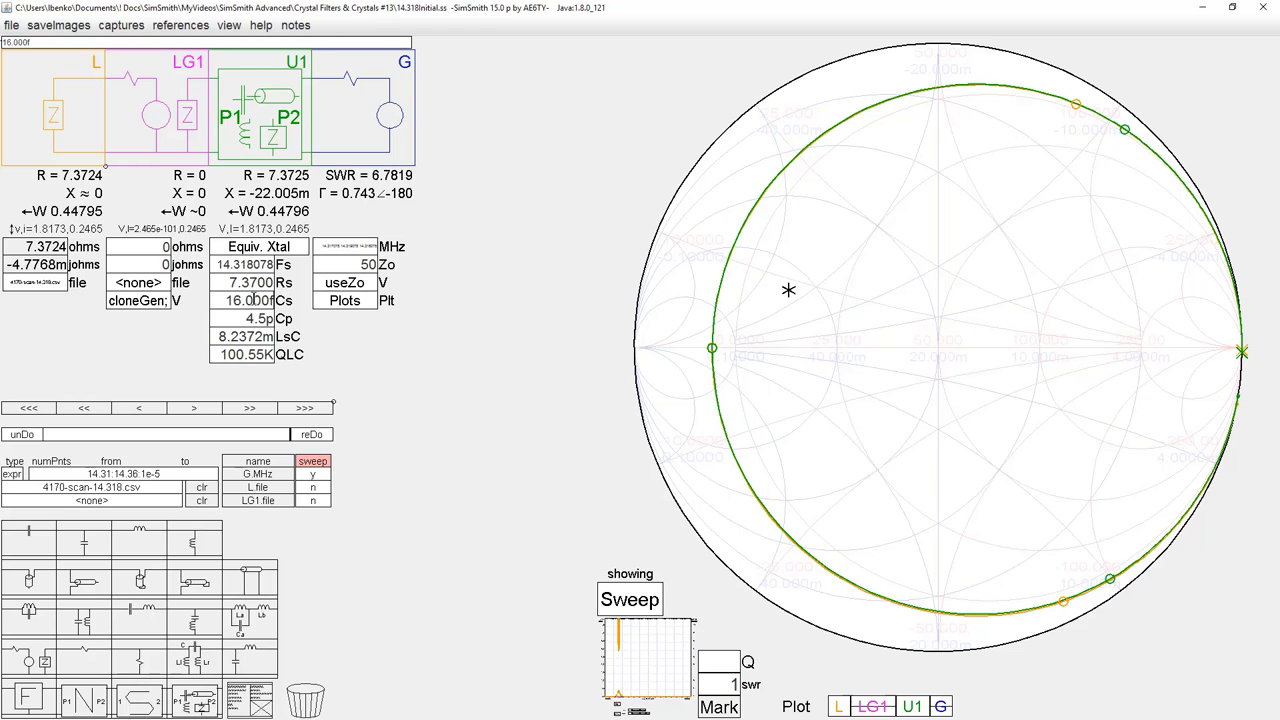
pyautogui.scroll(1, 255, 300)
pyautogui.scroll(1, 256, 300)
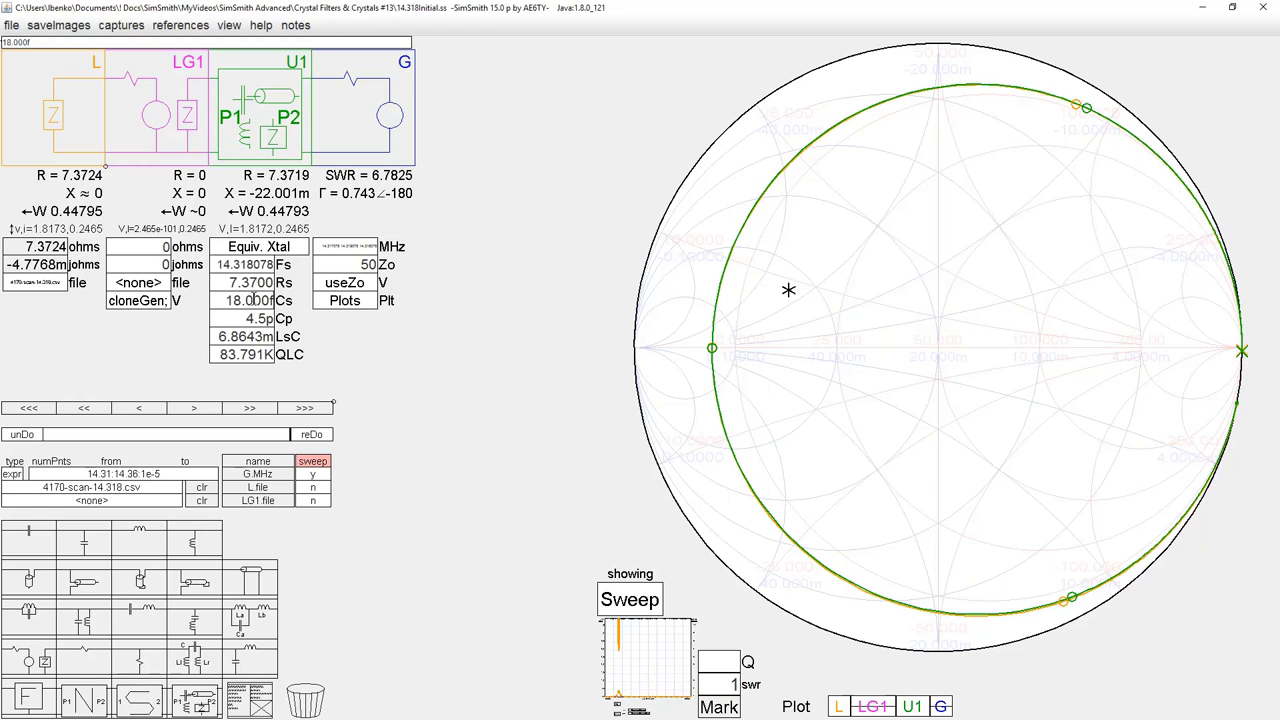
pyautogui.scroll(1, 256, 300)
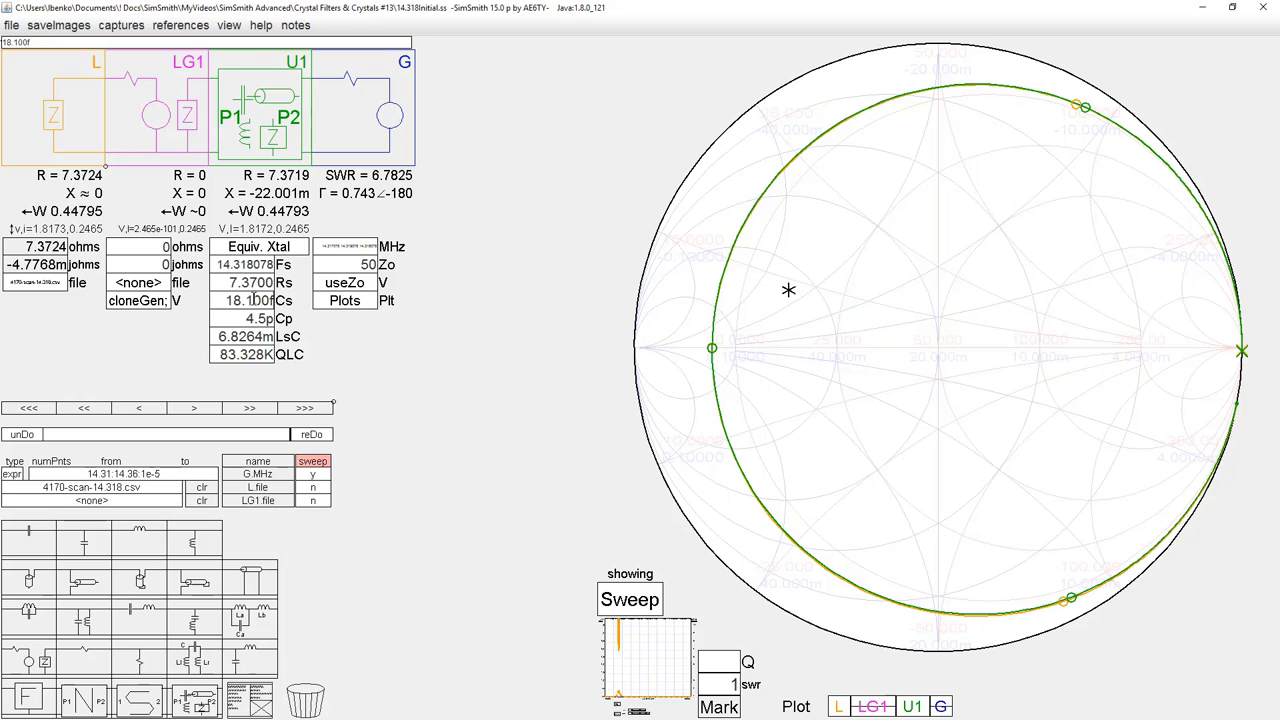
pyautogui.scroll(1, 256, 300)
pyautogui.scroll(1, 256, 300)
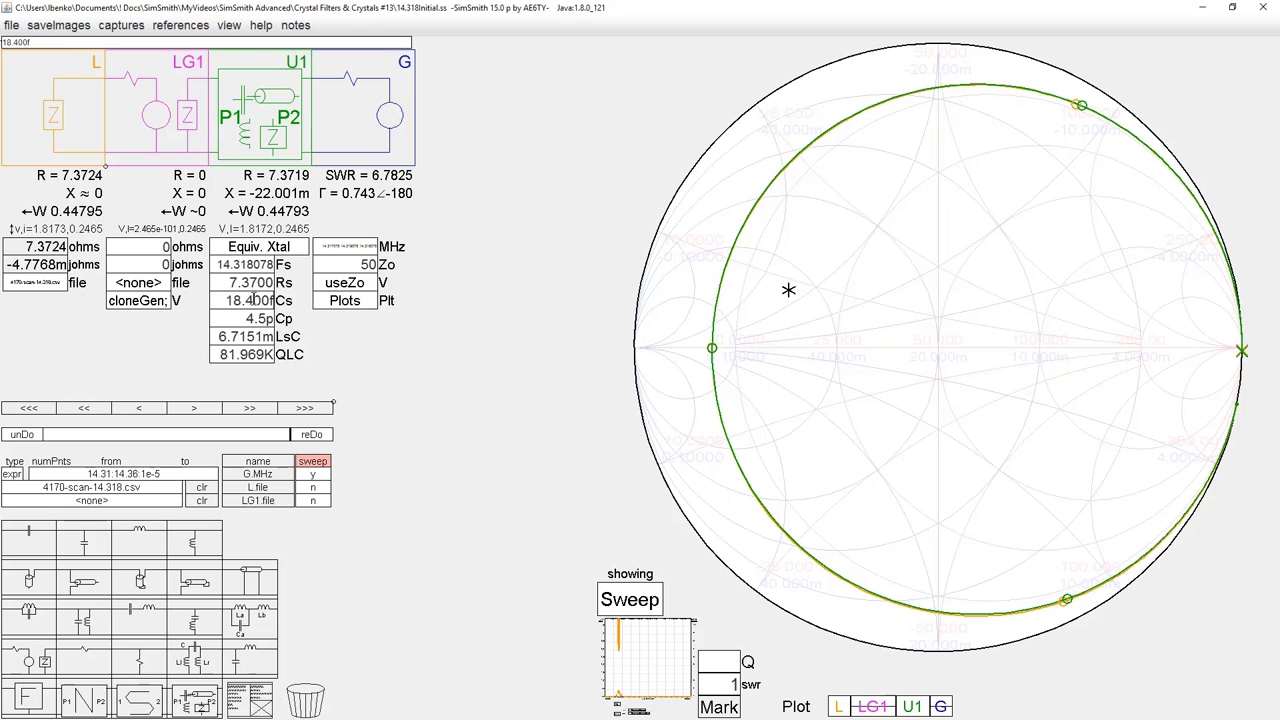
pyautogui.scroll(3, 256, 300)
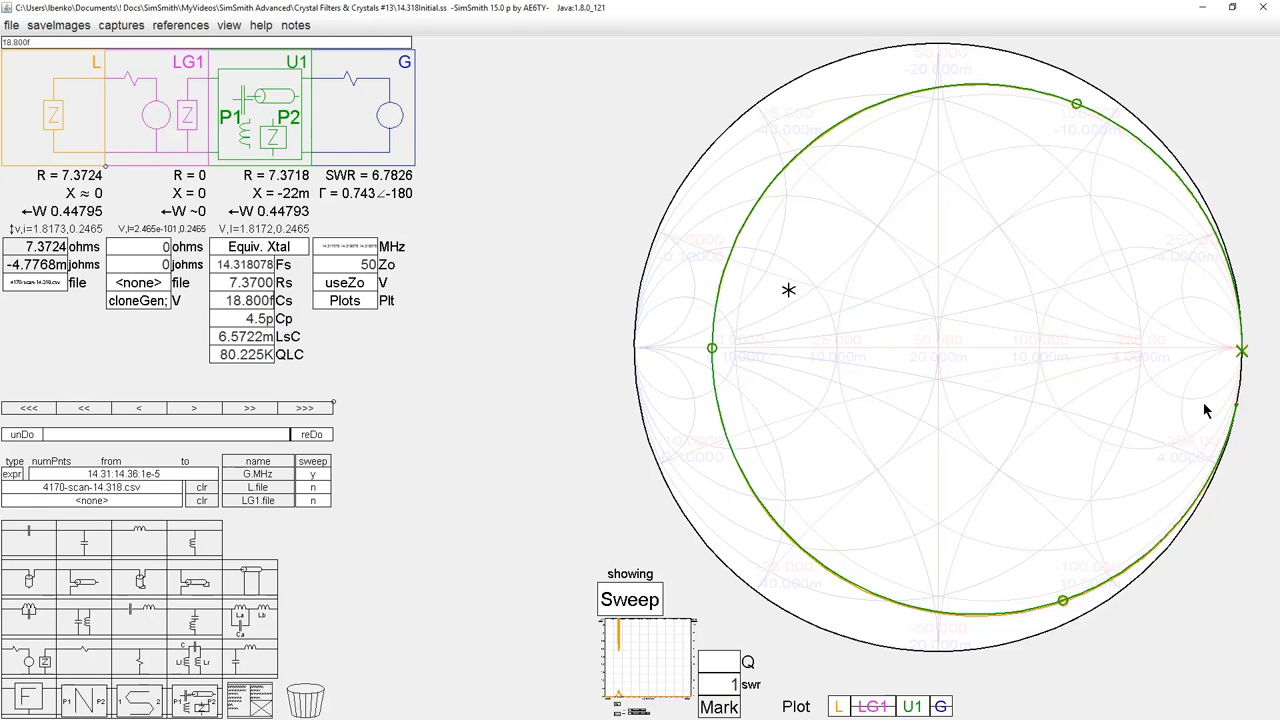
# Hide the U1 trace to leave only the load trace at the high-impedance edge of the Smith chart.
pyautogui.scroll(4, 1258, 353)
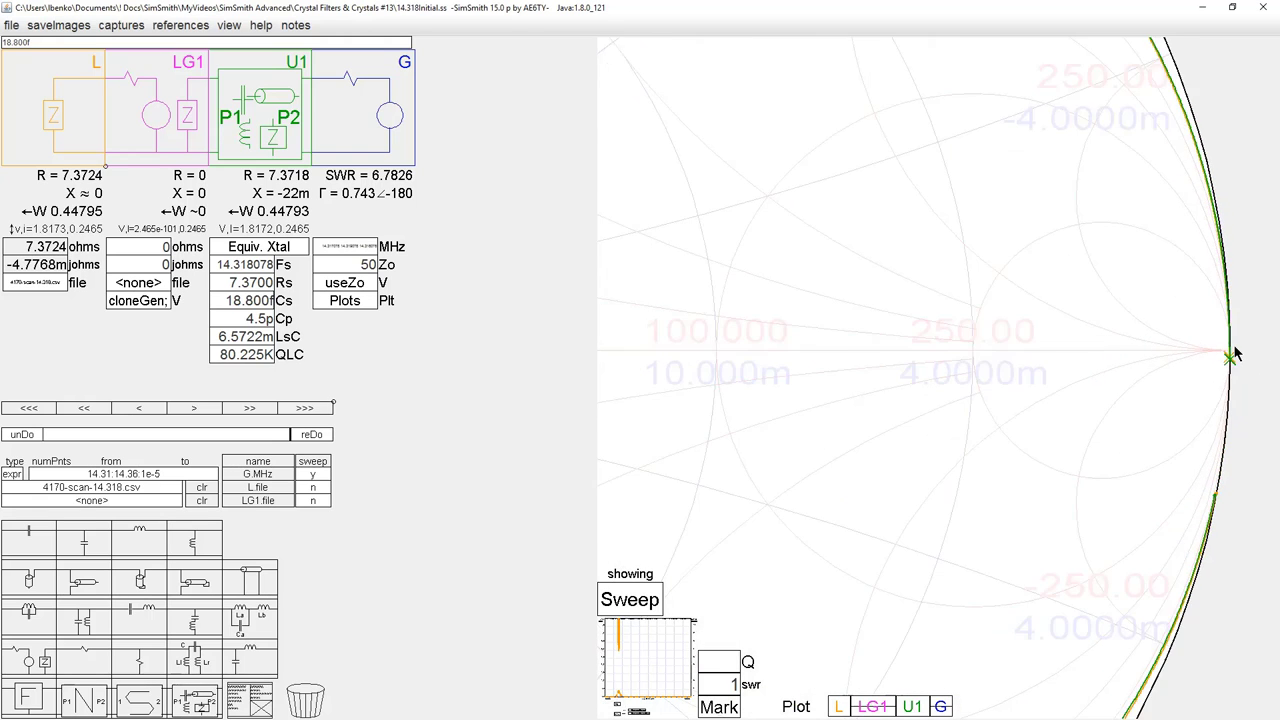
pyautogui.scroll(2, 1236, 346)
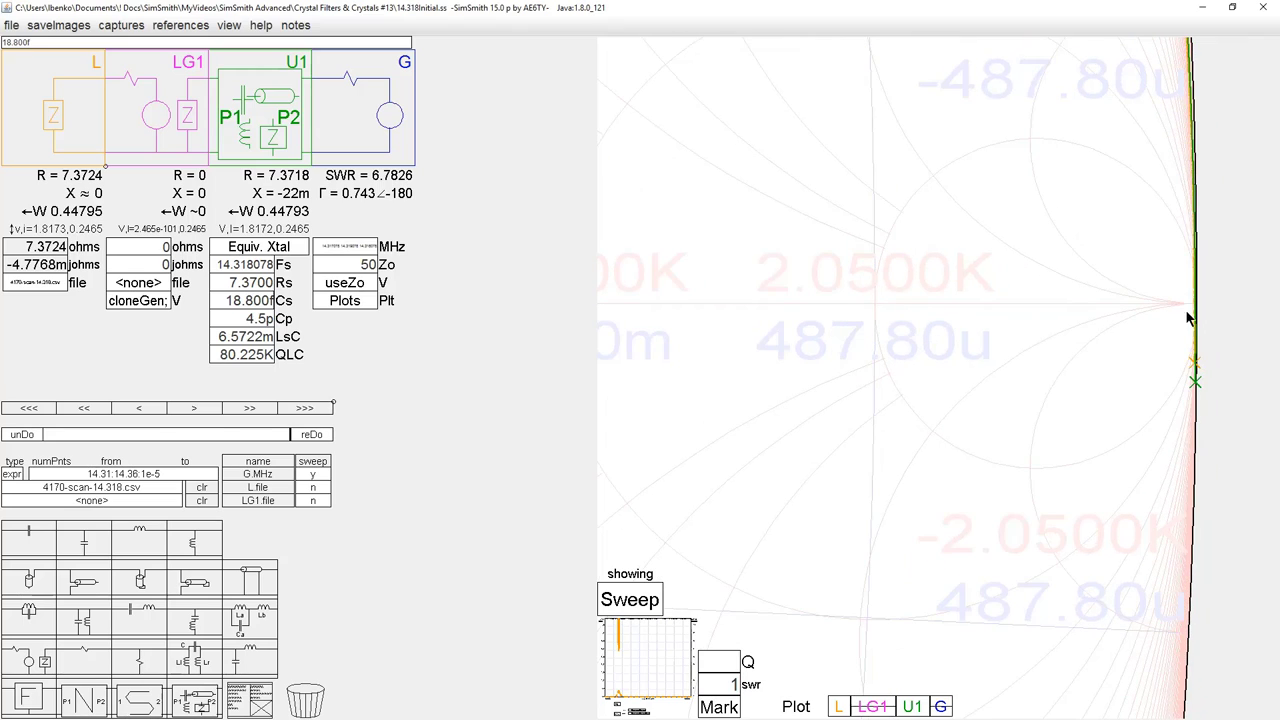
pyautogui.click(912, 707)
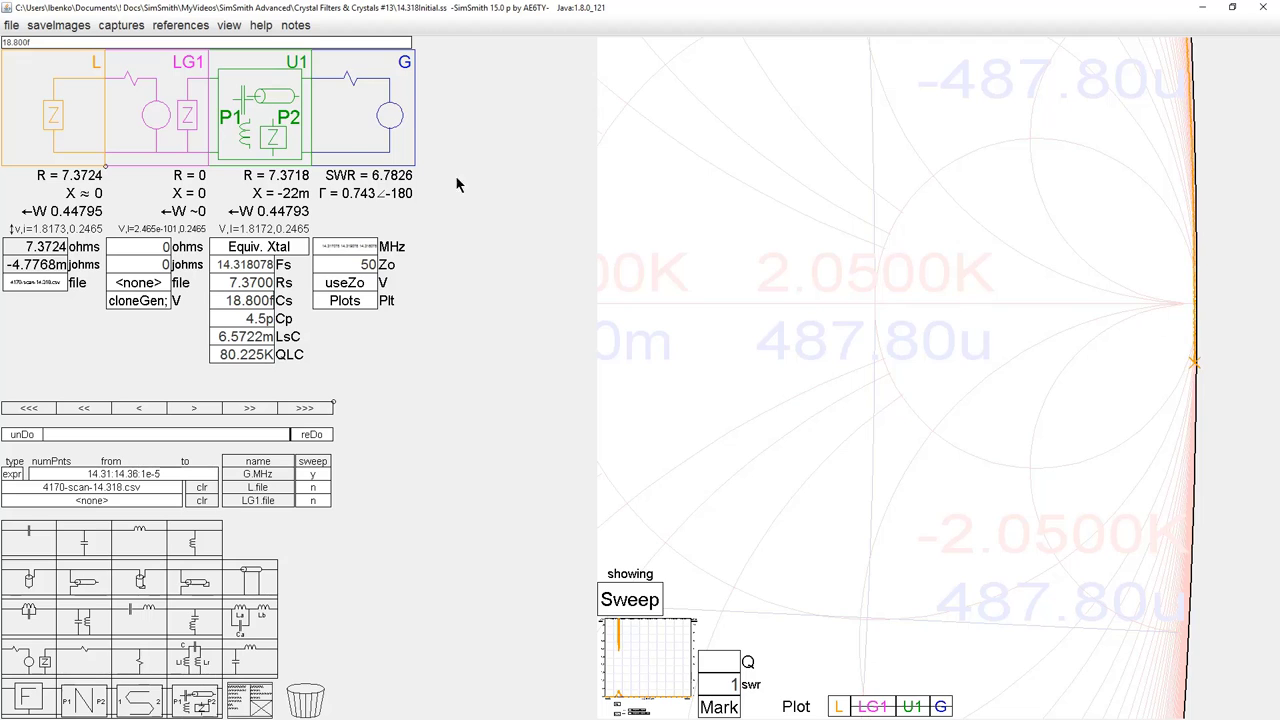
# Append 14.35 MHz to the generator's frequency list and inspect its marker on the load trace near the high-impedance edge.
pyautogui.click(360, 246)
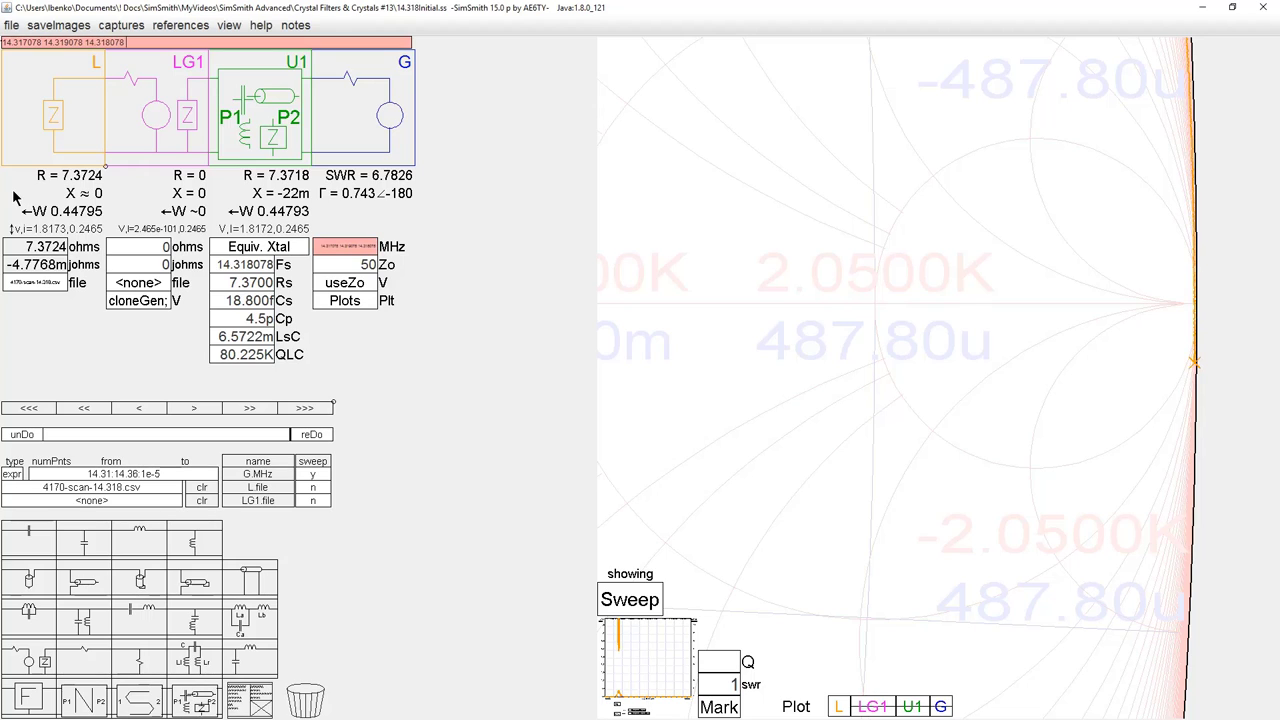
pyautogui.write('14.05')
pyautogui.press('Return')
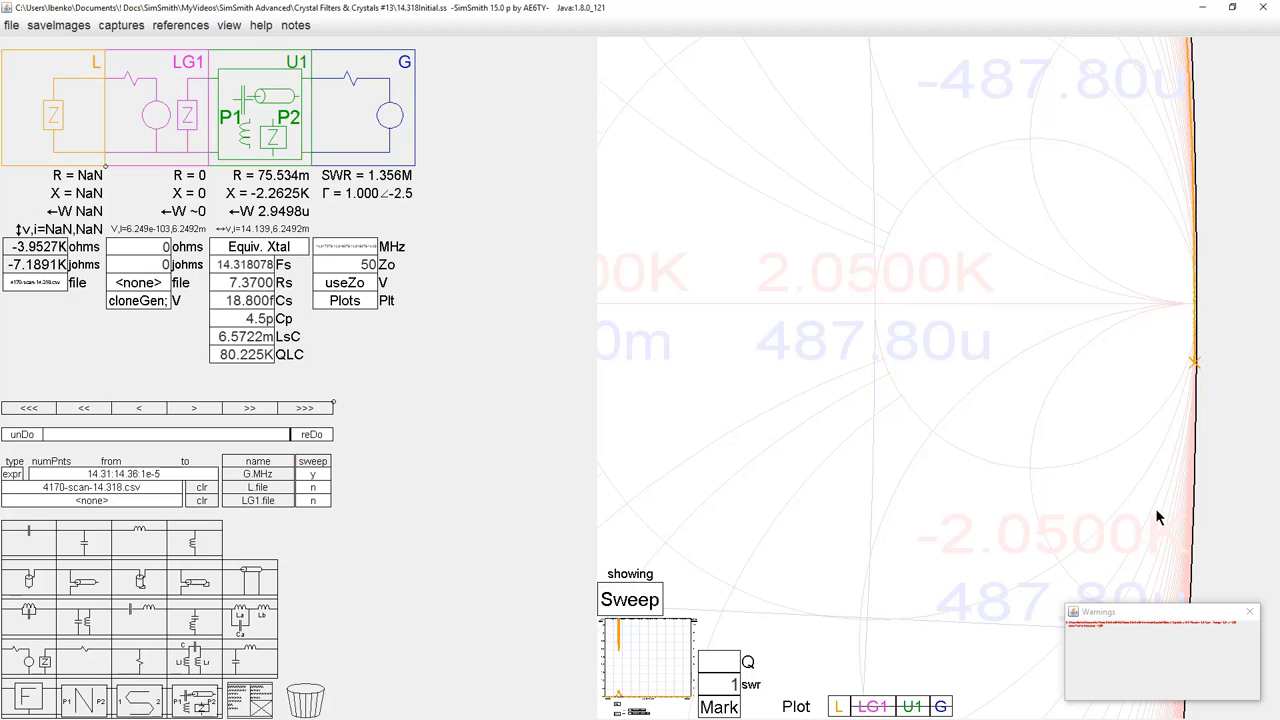
pyautogui.click(354, 254)
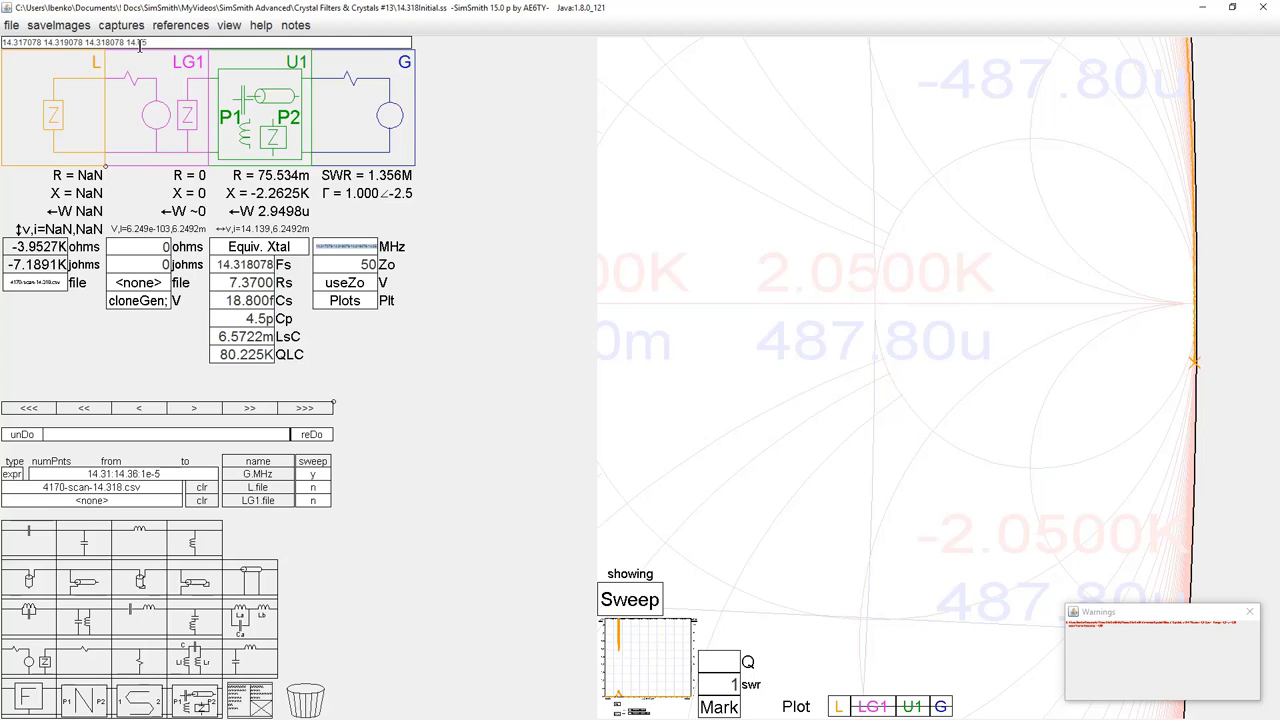
pyautogui.press('Return')
pyautogui.press('BackSpace')
pyautogui.write('3')
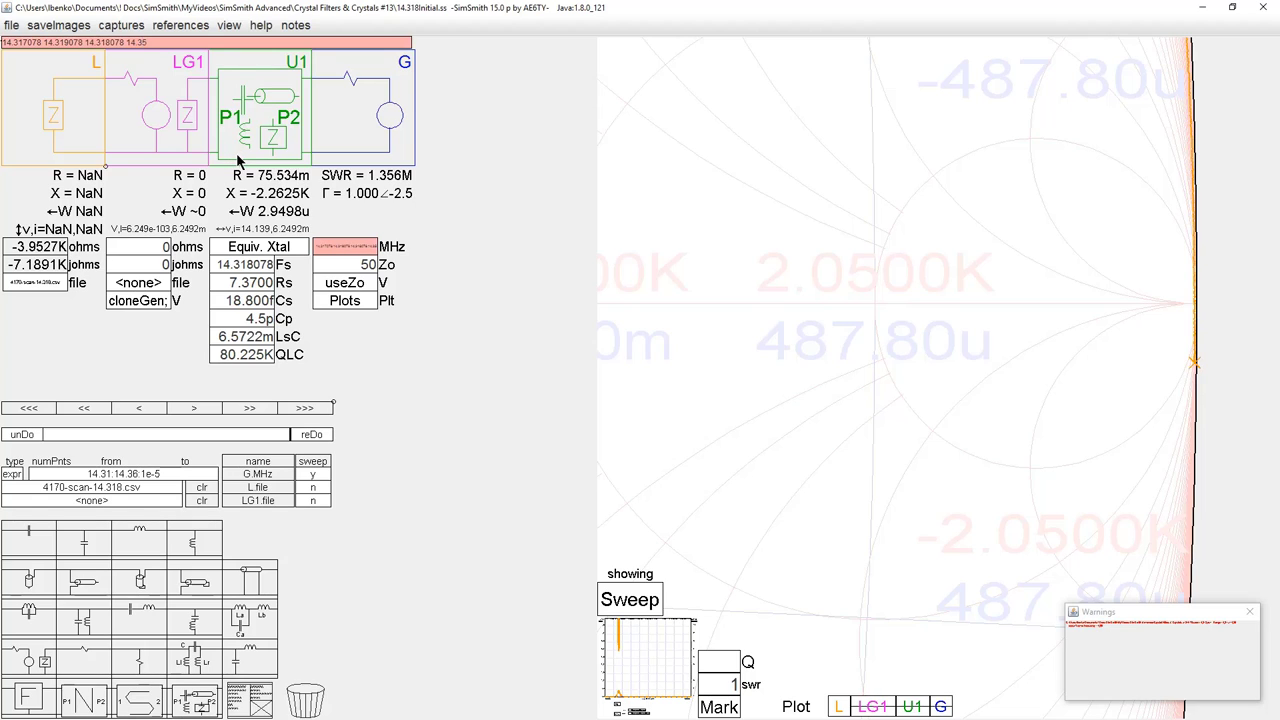
pyautogui.press('Return')
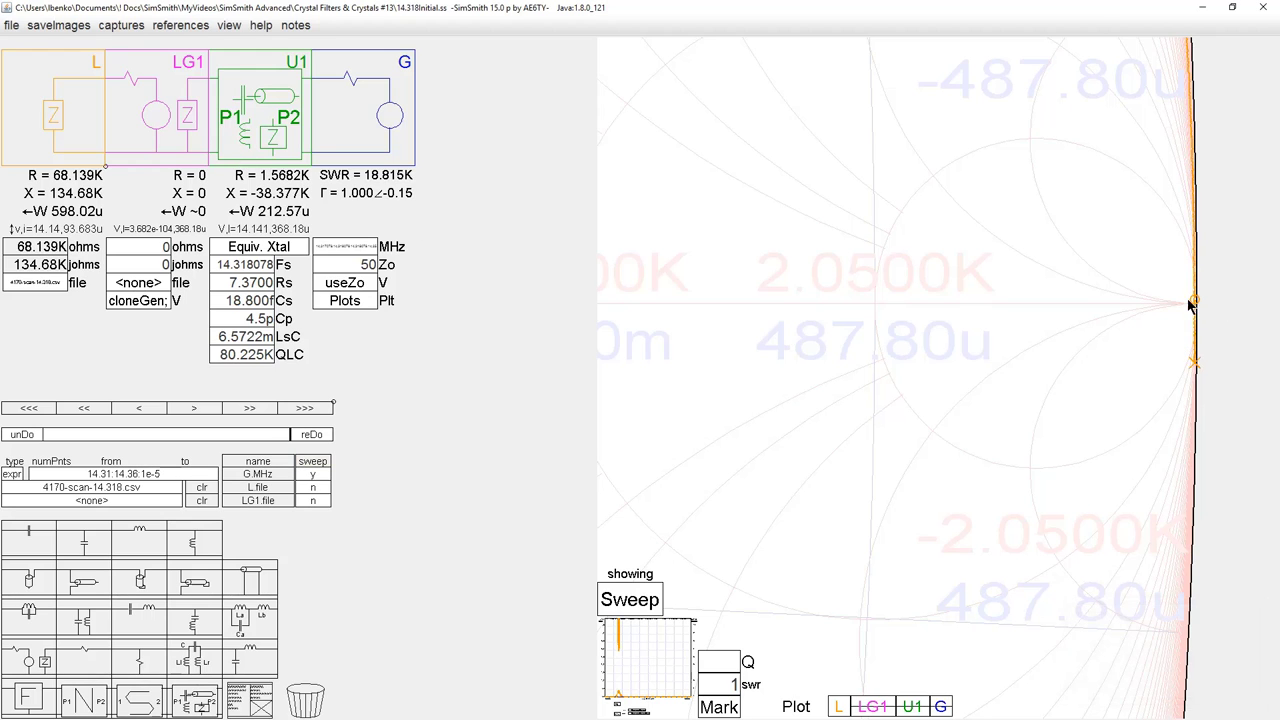
pyautogui.scroll(3, 1198, 300)
pyautogui.scroll(1, 1197, 297)
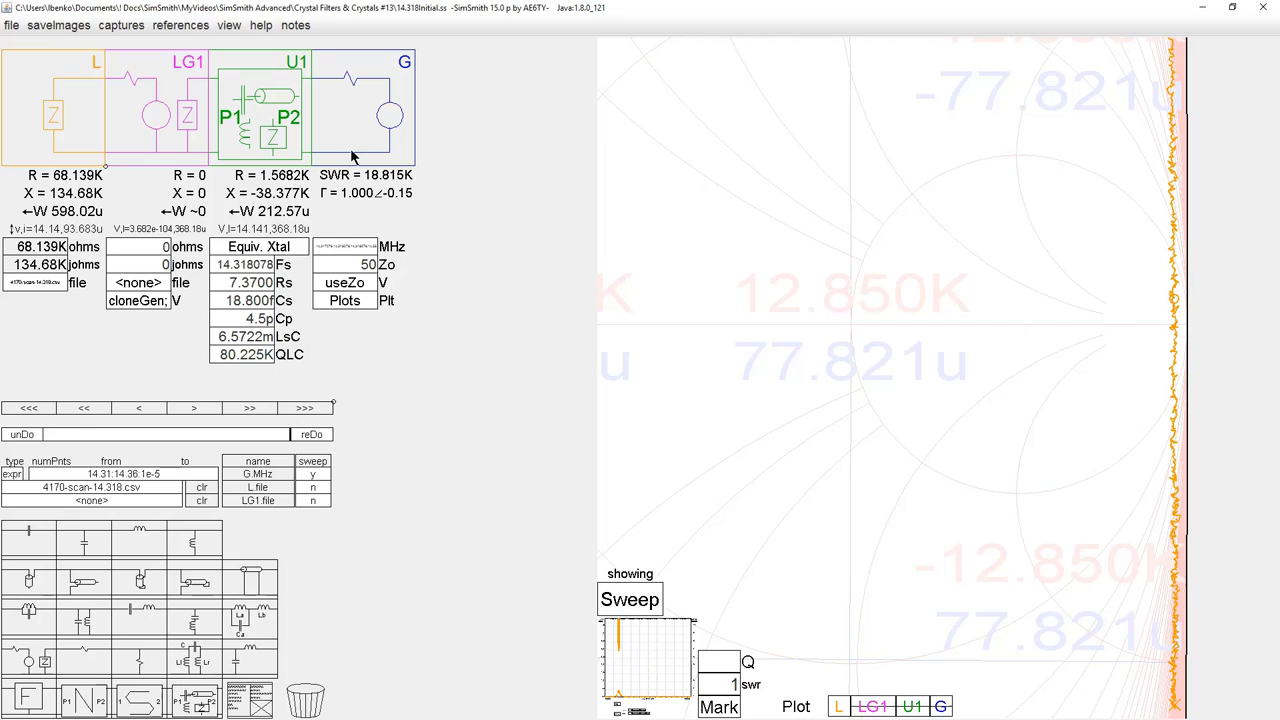
# Tune the last frequency in the generator's list to 14.3505 MHz so the load's marker sits on the Smith chart's real axis.
pyautogui.click(347, 246)
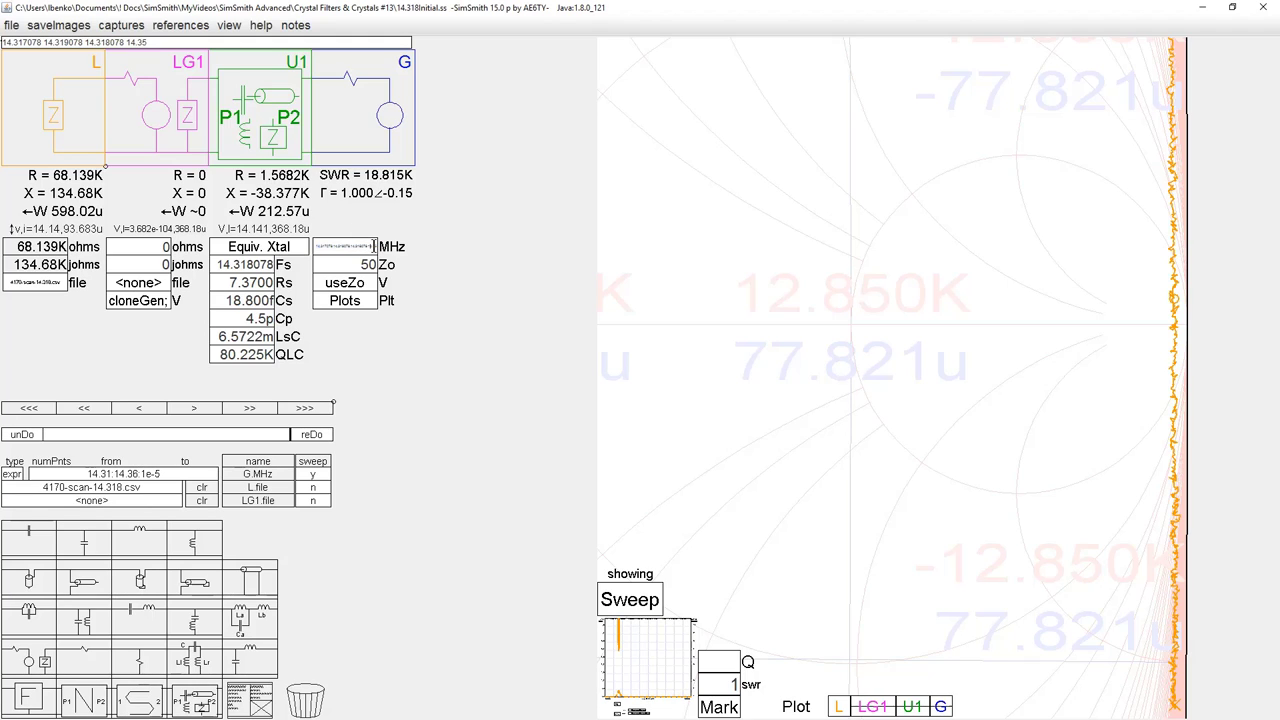
pyautogui.scroll(1, 373, 246)
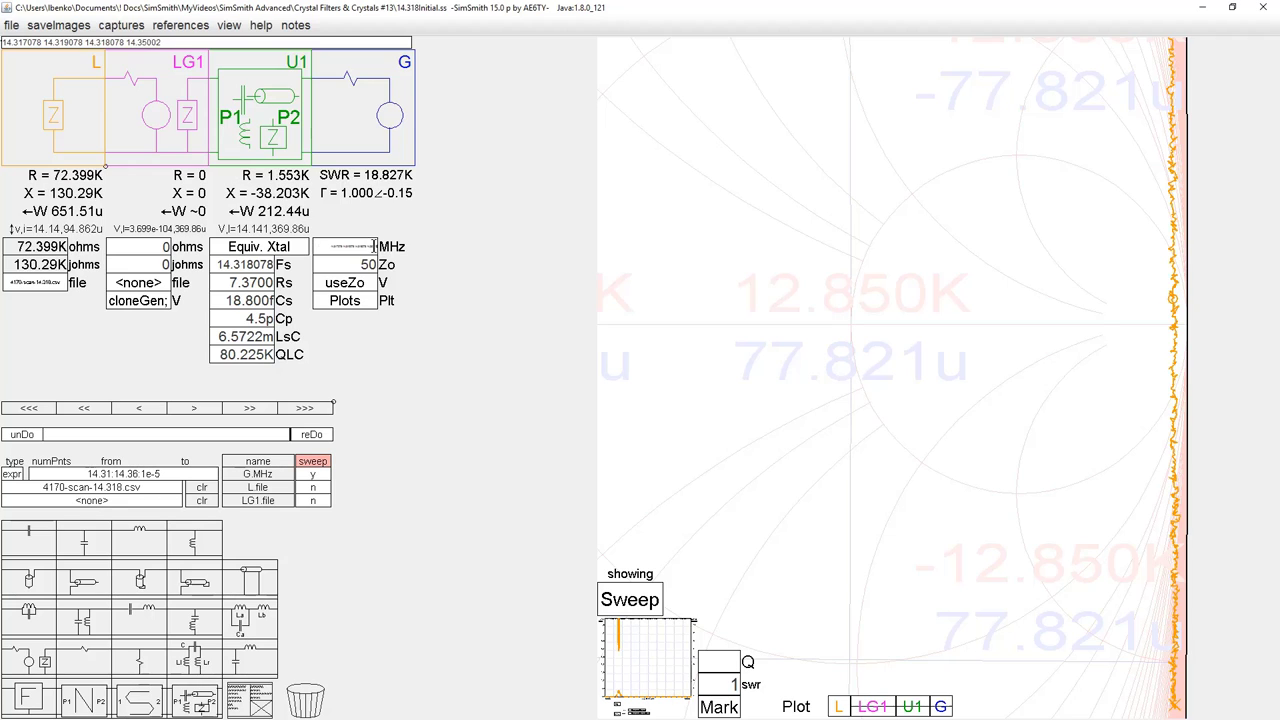
pyautogui.scroll(1, 373, 246)
pyautogui.scroll(5, 373, 246)
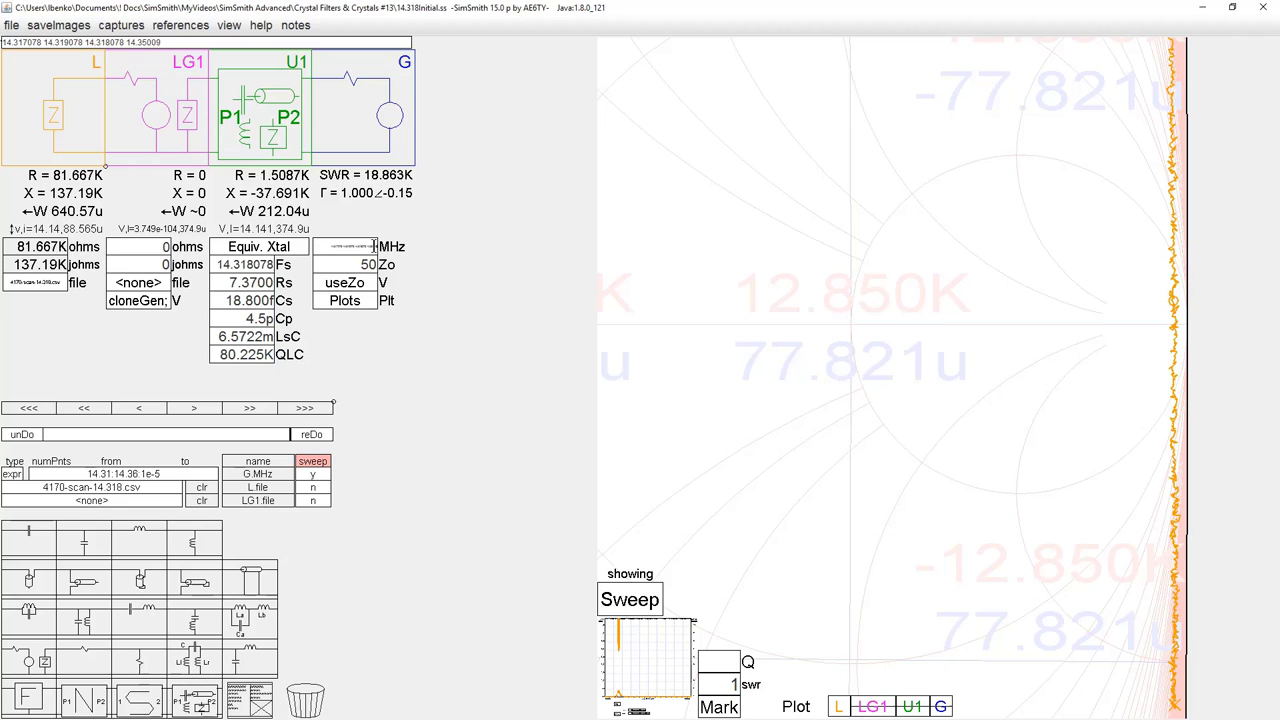
pyautogui.scroll(6, 373, 246)
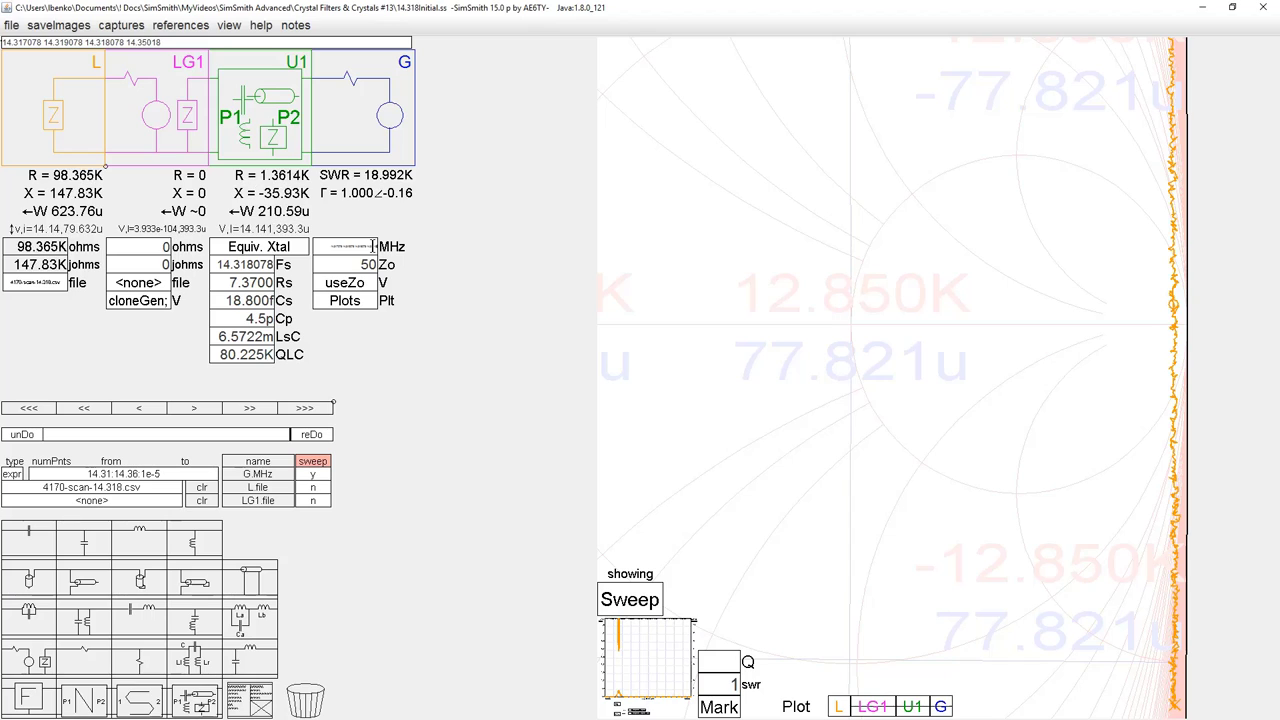
pyautogui.scroll(10, 373, 246)
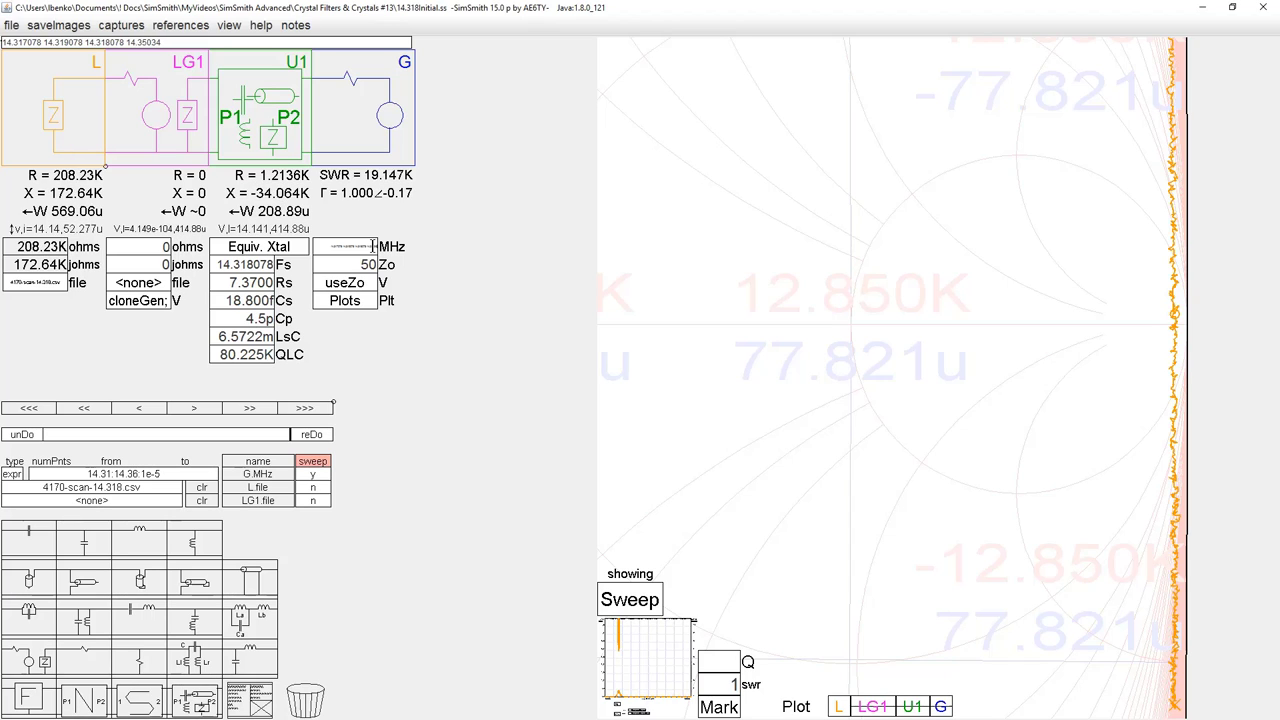
pyautogui.scroll(6, 372, 246)
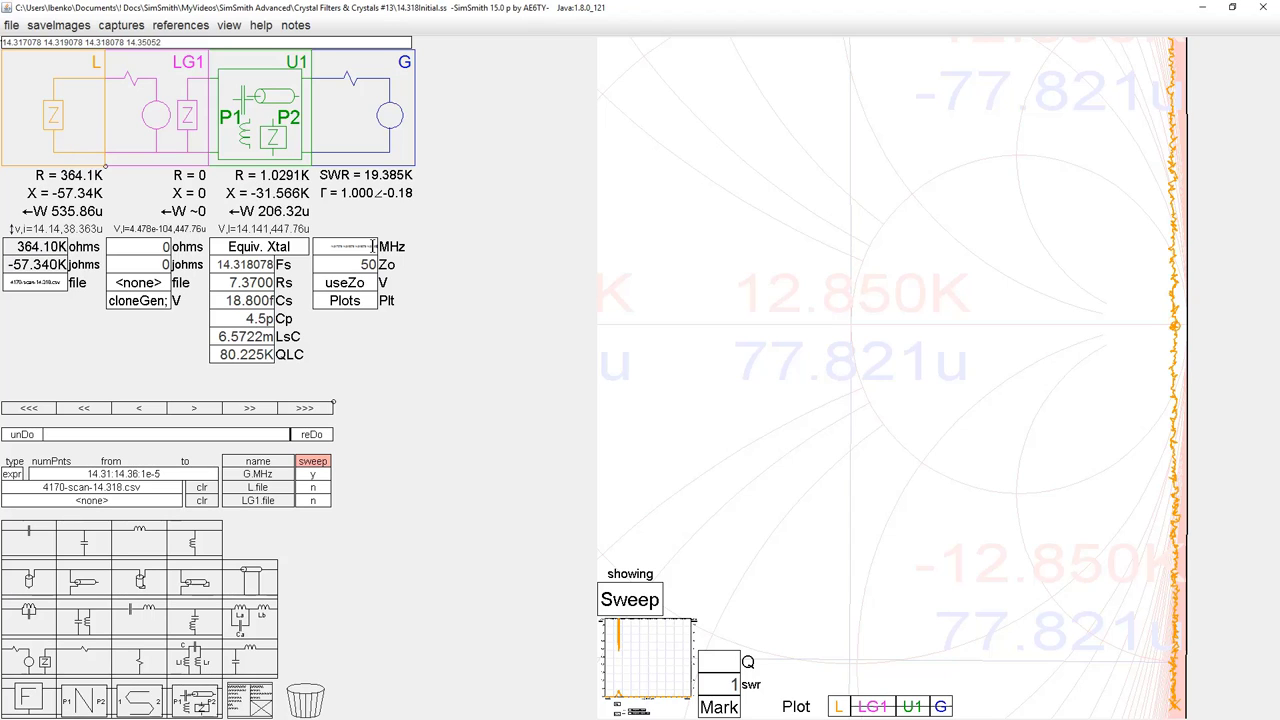
pyautogui.scroll(3, 373, 246)
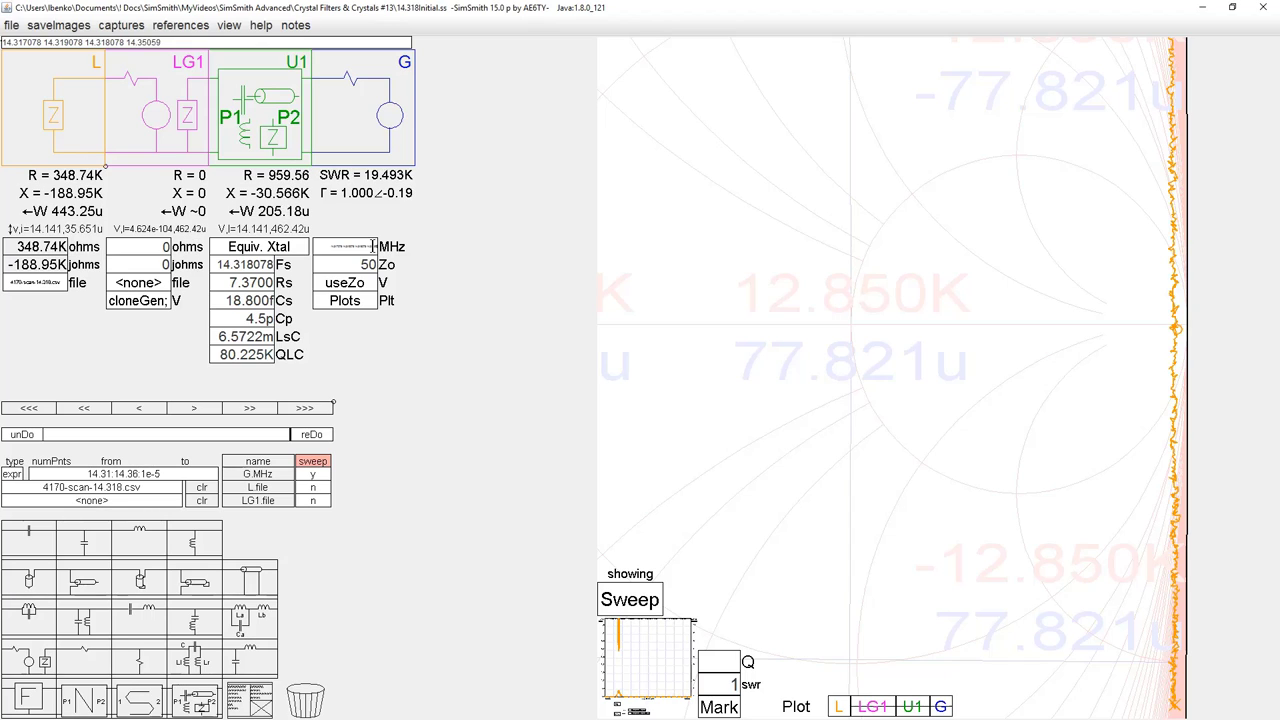
pyautogui.scroll(-4, 373, 246)
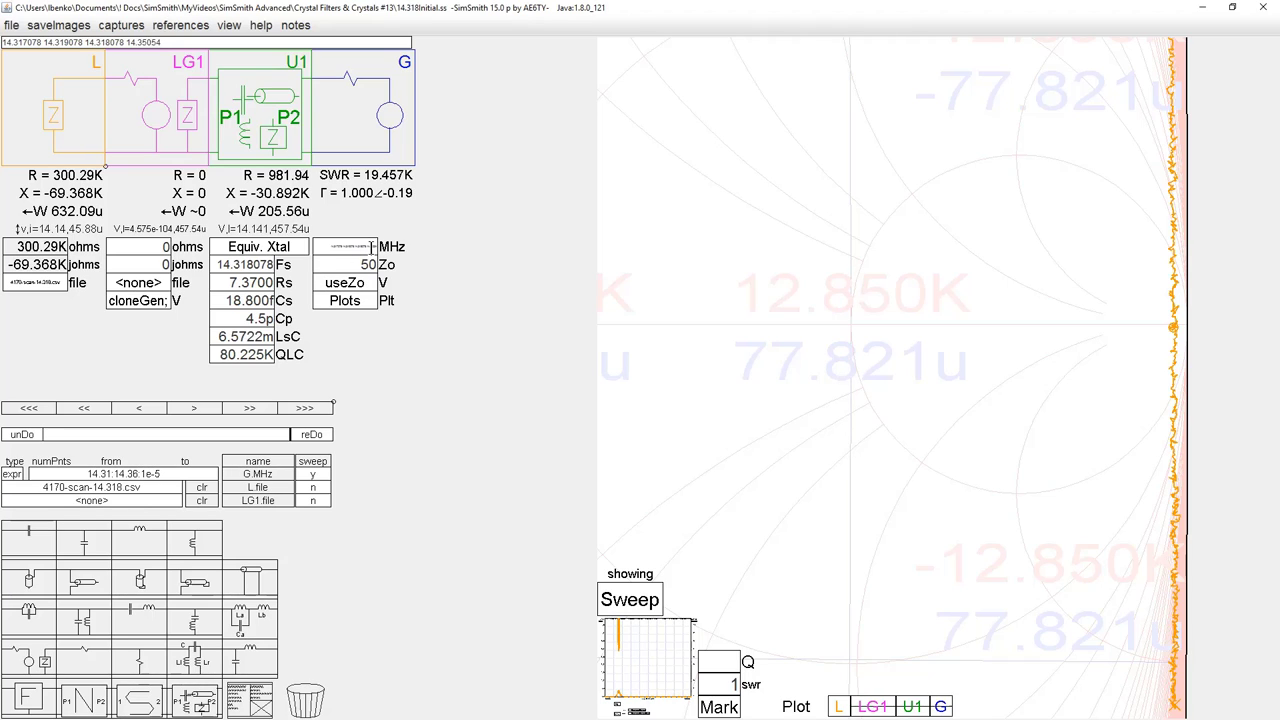
pyautogui.scroll(-2, 372, 246)
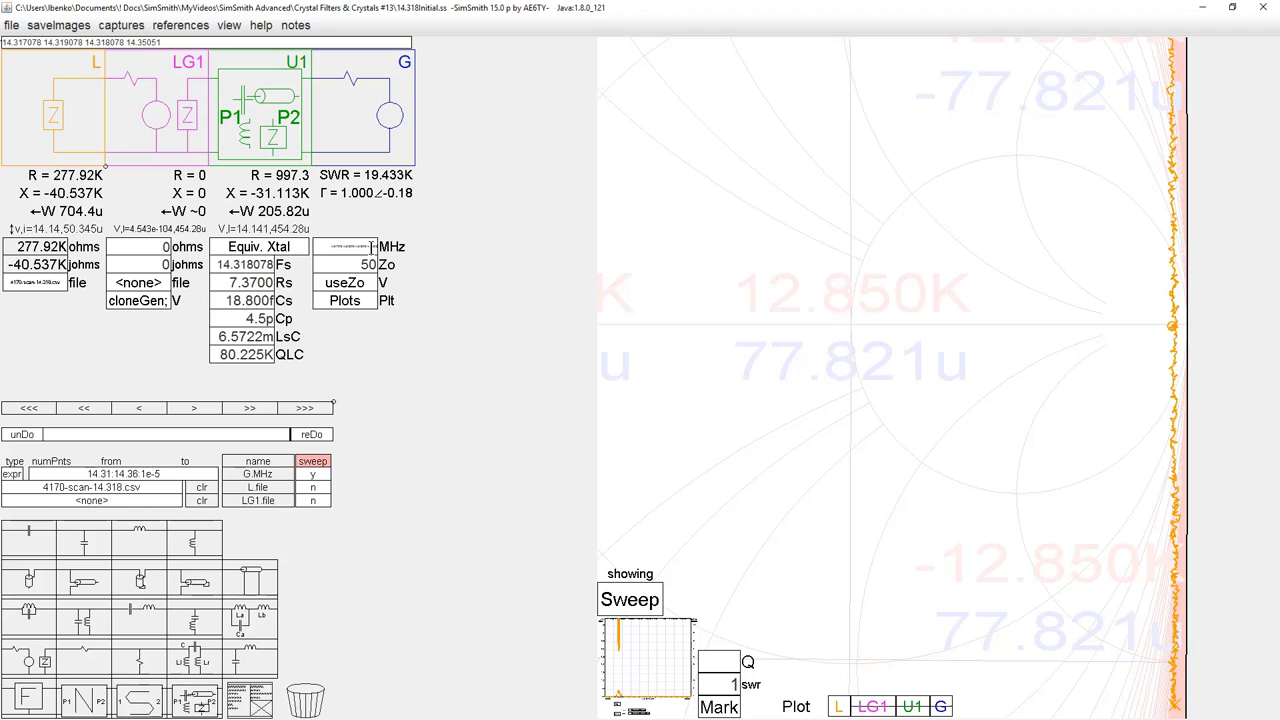
pyautogui.scroll(-1, 372, 246)
pyautogui.scroll(-1, 372, 246)
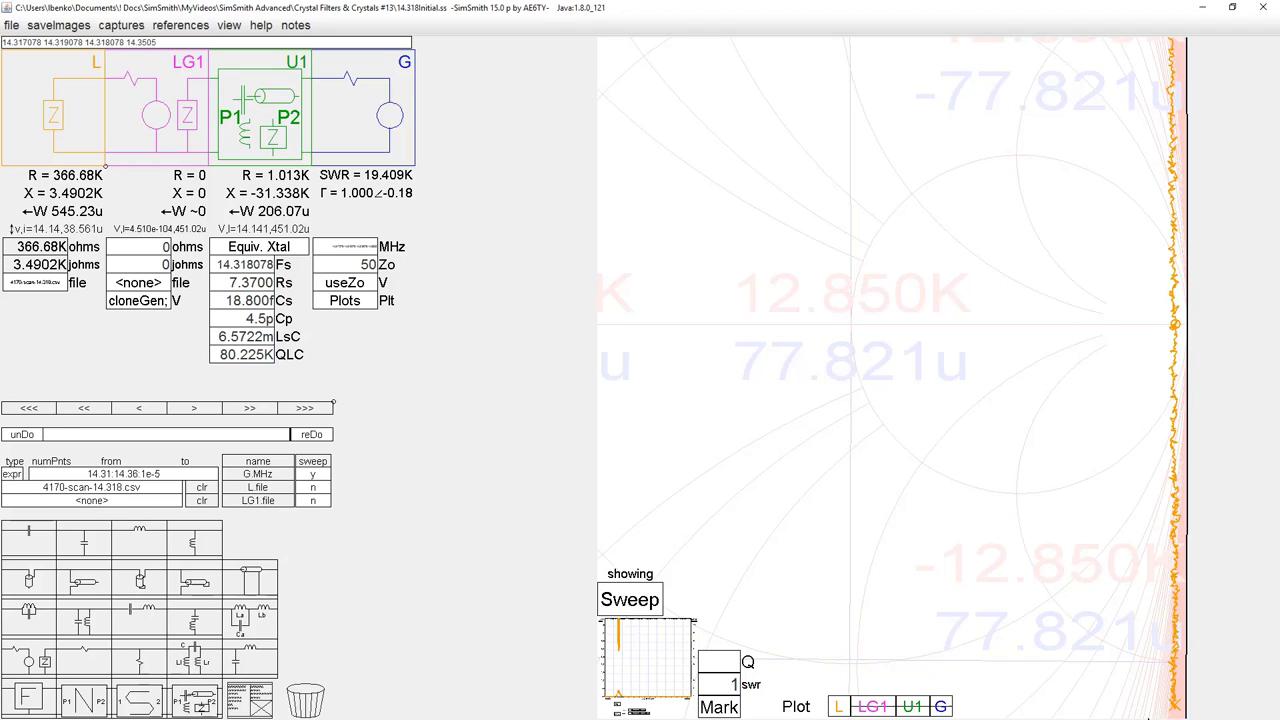
# Show the U1 trace and set its Cp to 4.1500p so its parallel-resonance marker lines up with the load's, then view the full chart.
pyautogui.click(909, 707)
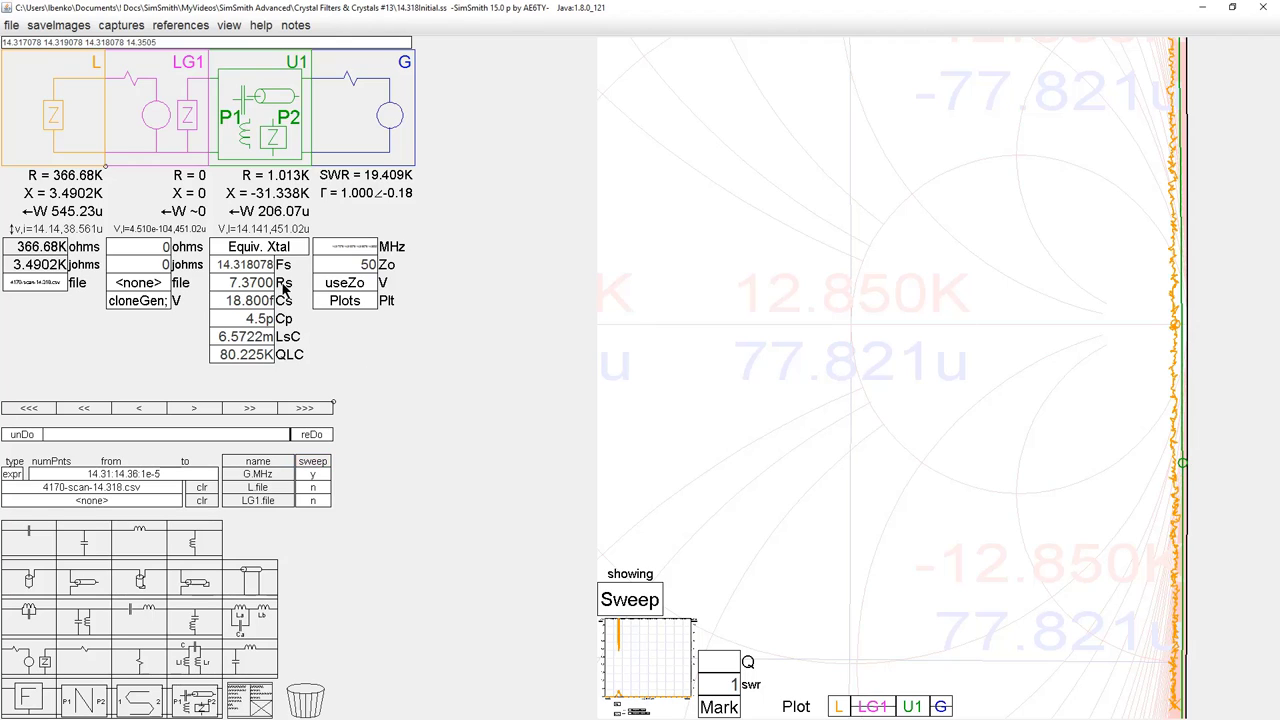
pyautogui.click(252, 316)
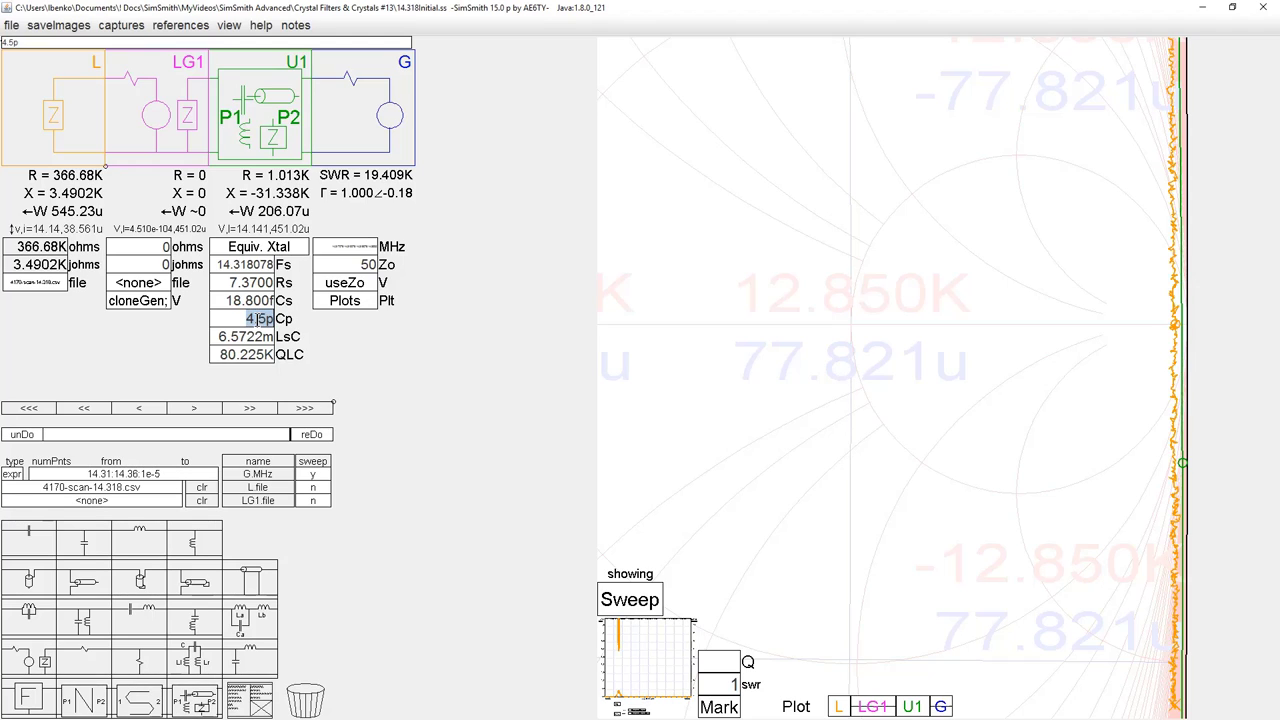
pyautogui.scroll(-3, 257, 318)
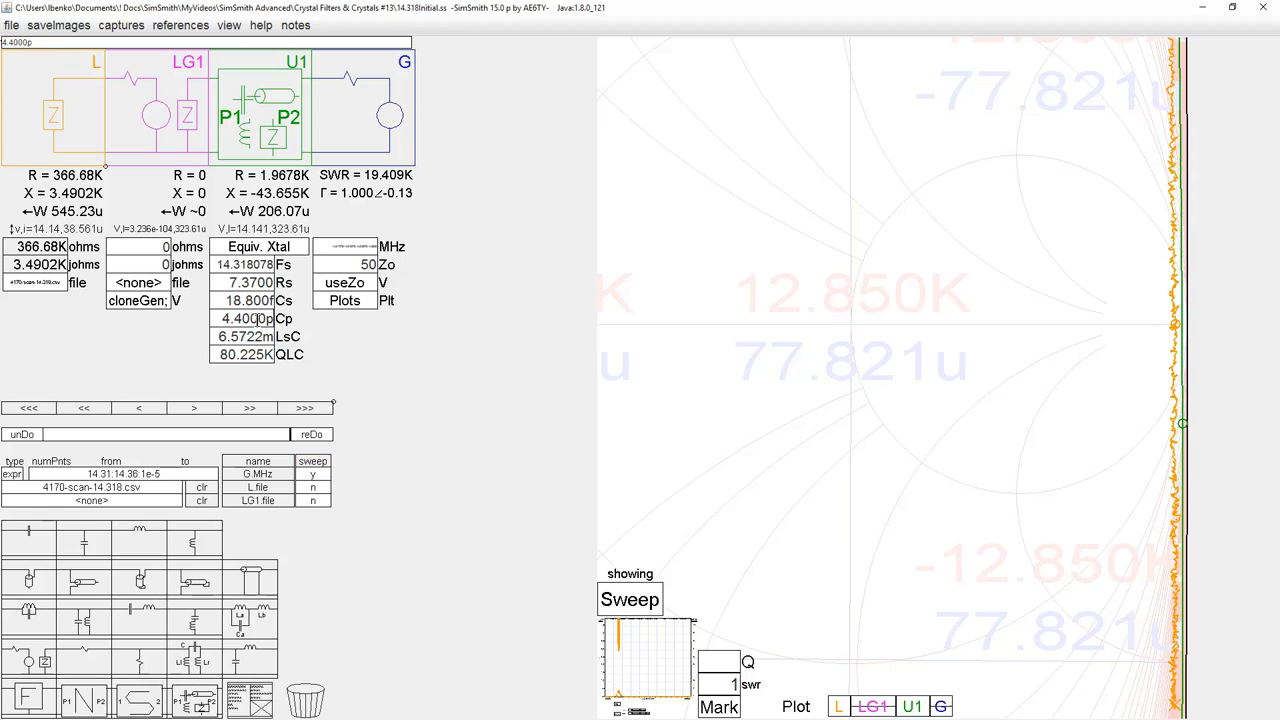
pyautogui.scroll(-2, 257, 317)
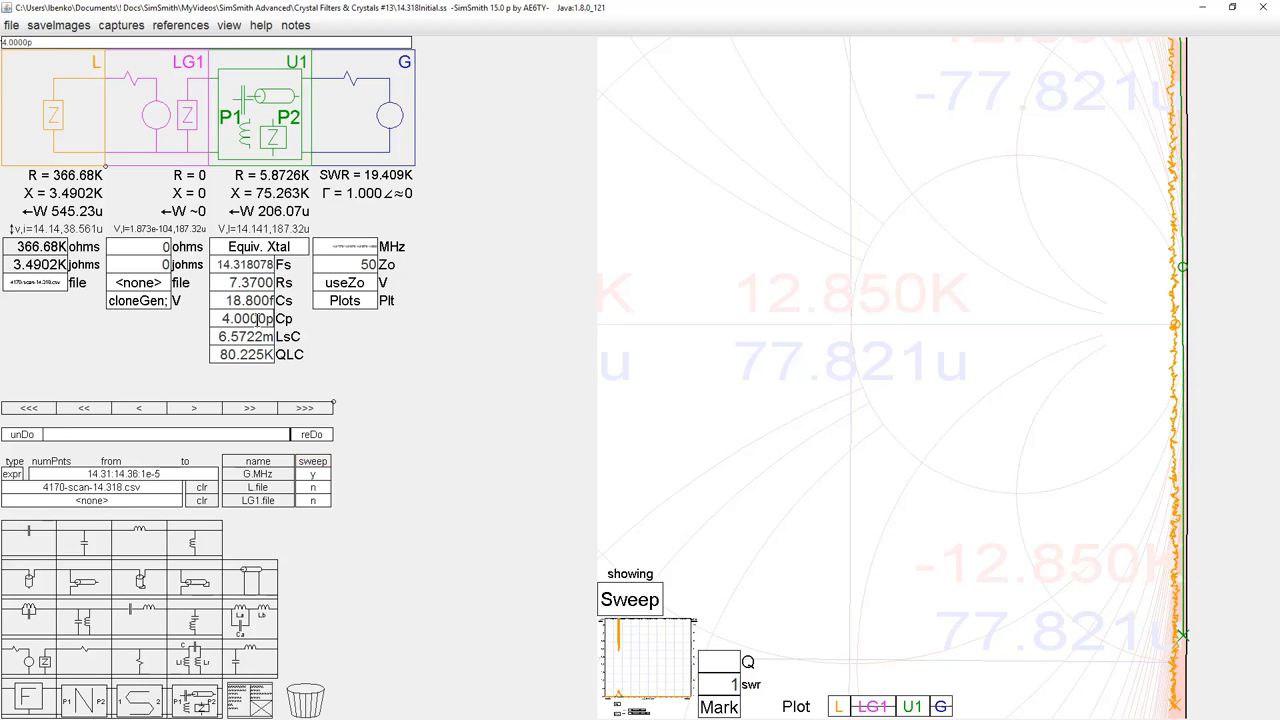
pyautogui.scroll(1, 258, 318)
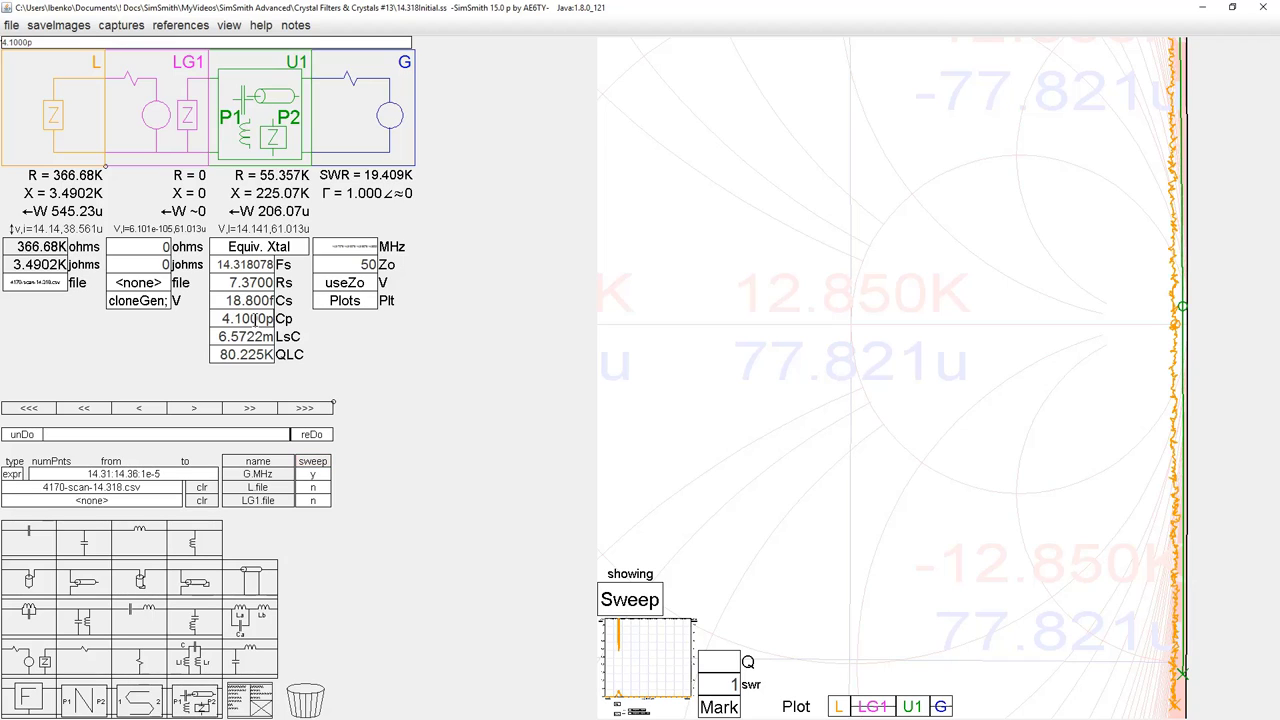
pyautogui.scroll(1, 257, 317)
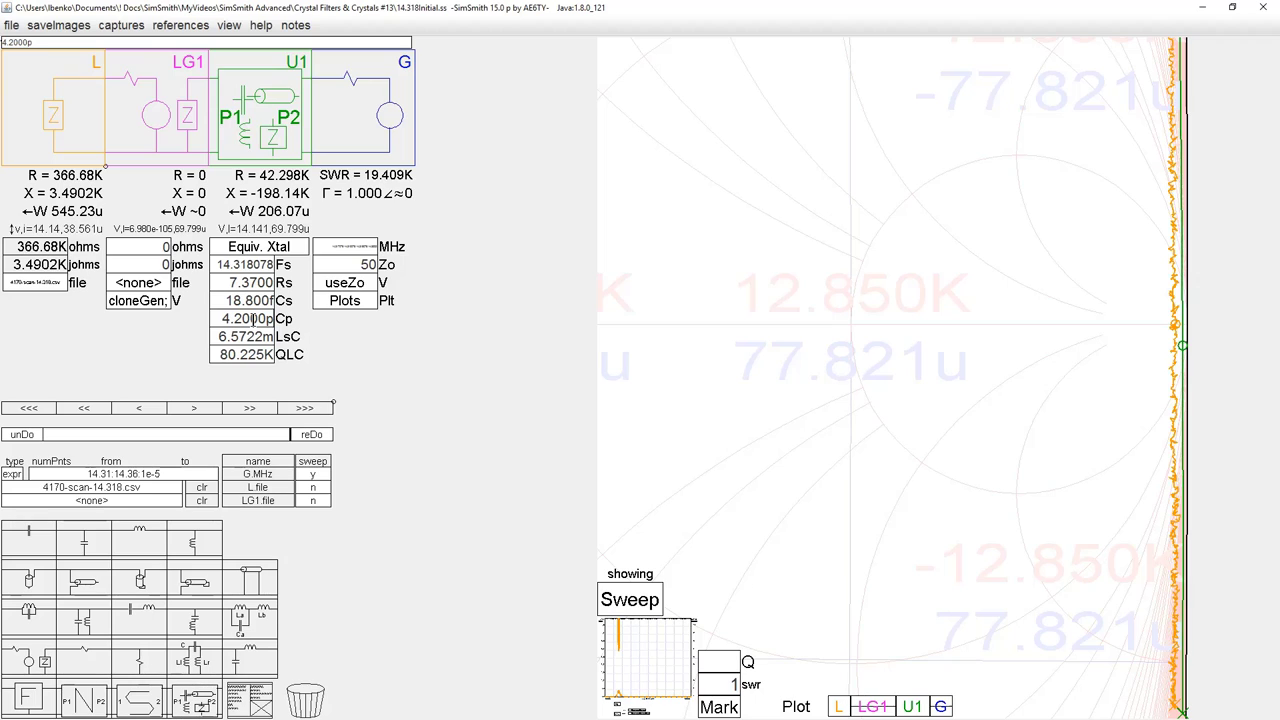
pyautogui.scroll(-1, 257, 318)
pyautogui.scroll(-4, 252, 318)
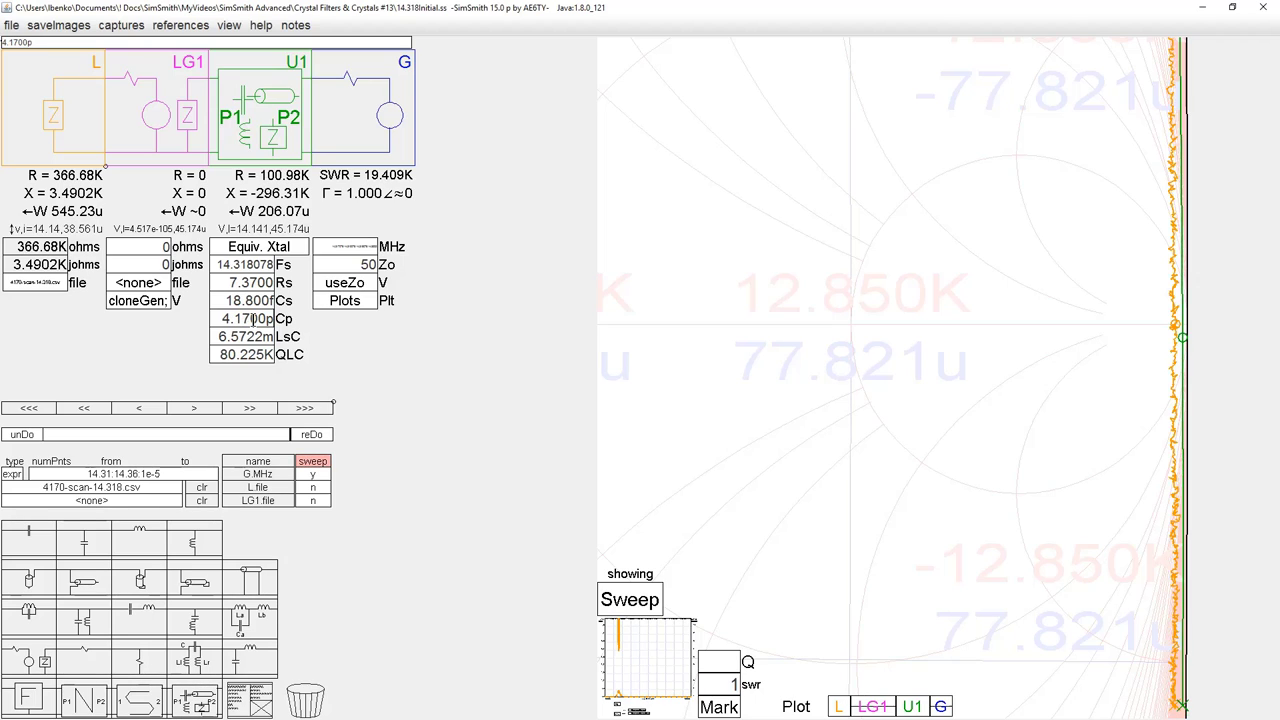
pyautogui.scroll(-2, 251, 318)
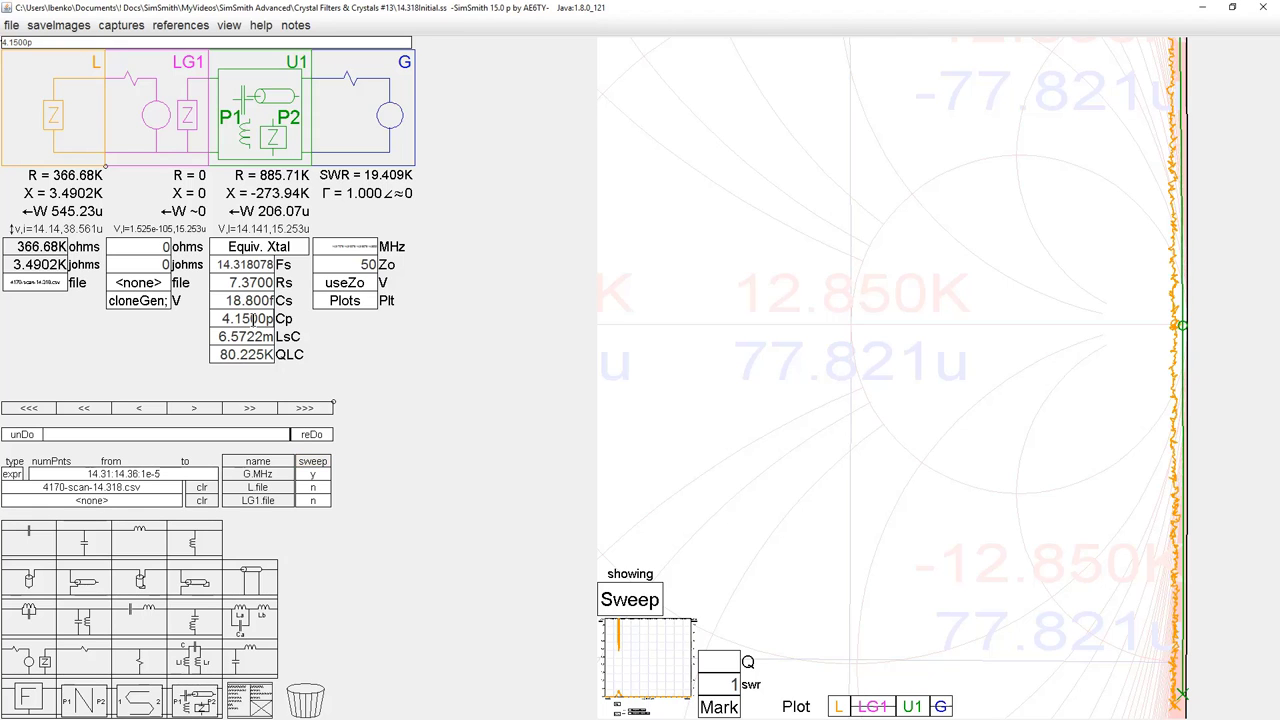
pyautogui.scroll(-2, 728, 399)
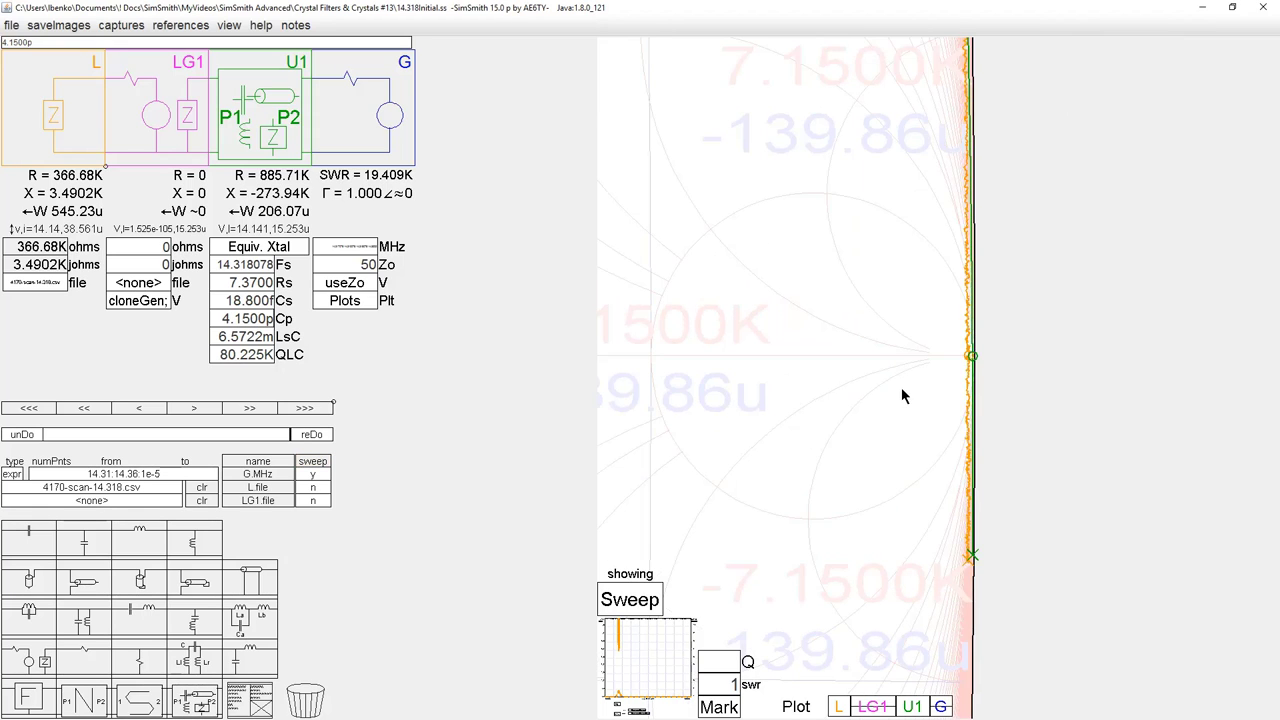
pyautogui.scroll(-3, 900, 396)
pyautogui.scroll(-5, 795, 320)
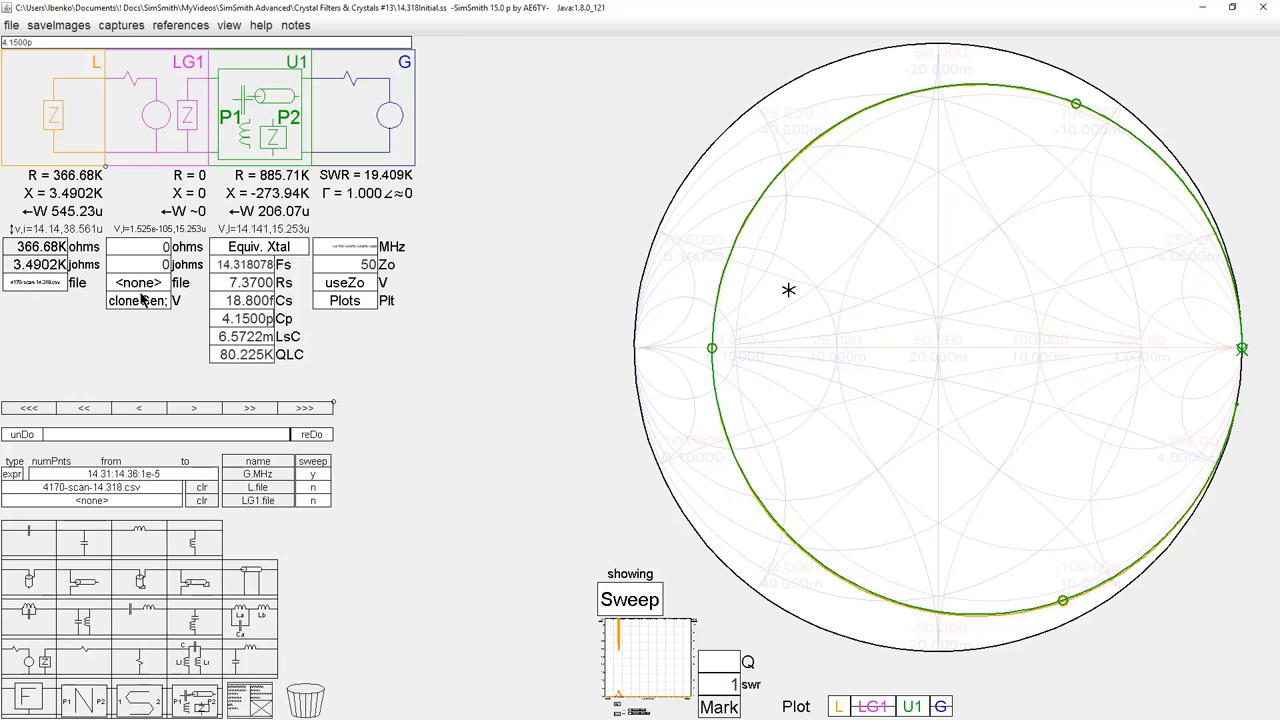
pyautogui.click(245, 246)
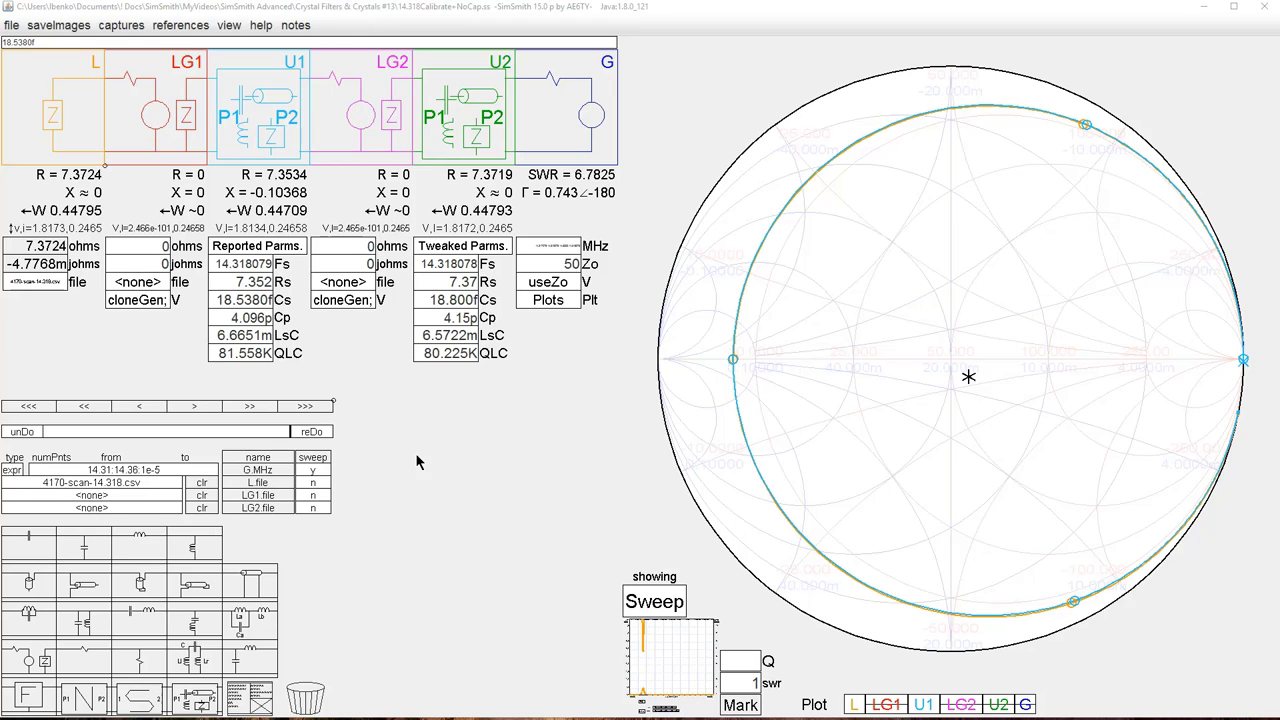
pyautogui.click(230, 247)
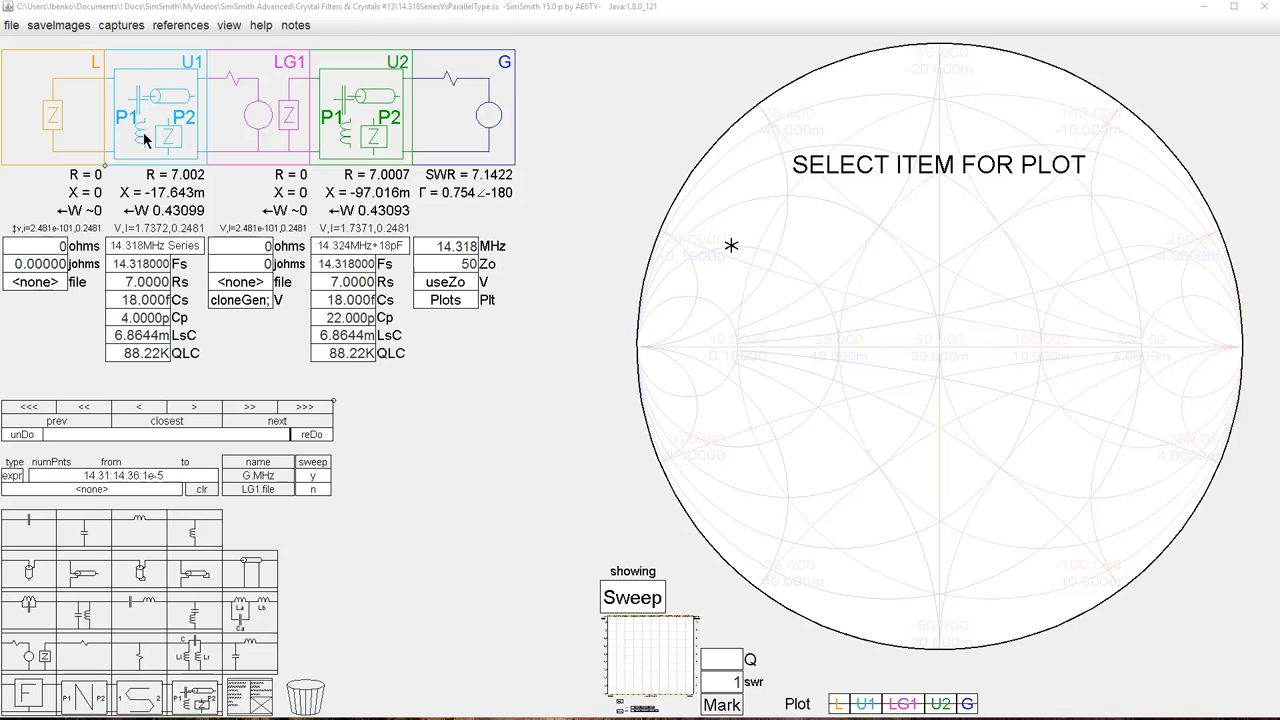
# Compare the RUSE block definitions of the 14.318MHz Series and 14.324MHz+18pF crystals, closing both afterward.
pyautogui.click(155, 240)
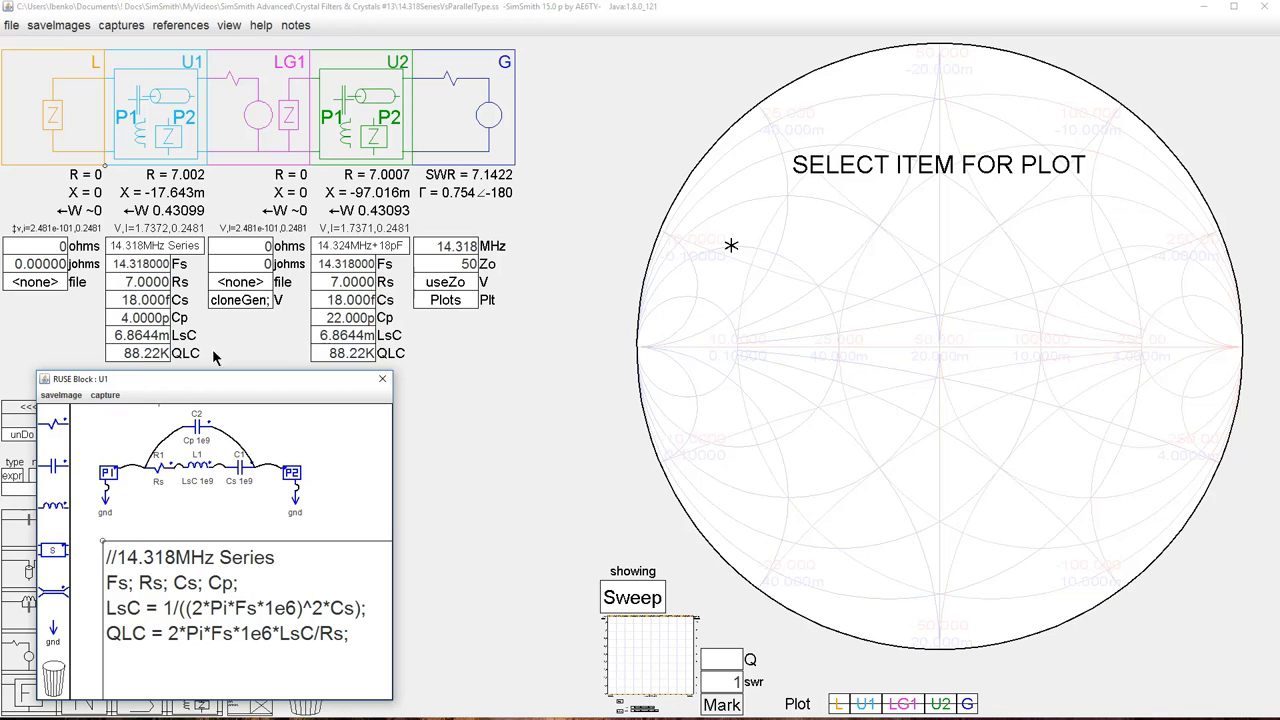
pyautogui.click(345, 247)
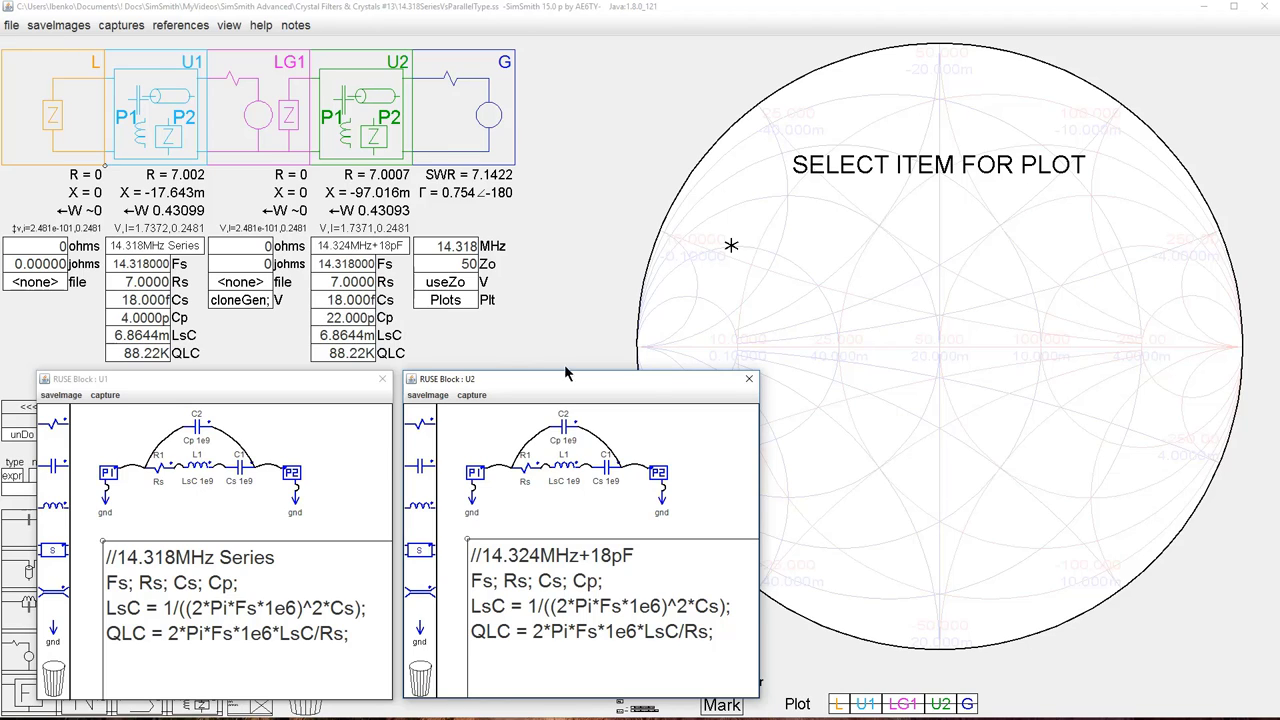
pyautogui.click(750, 381)
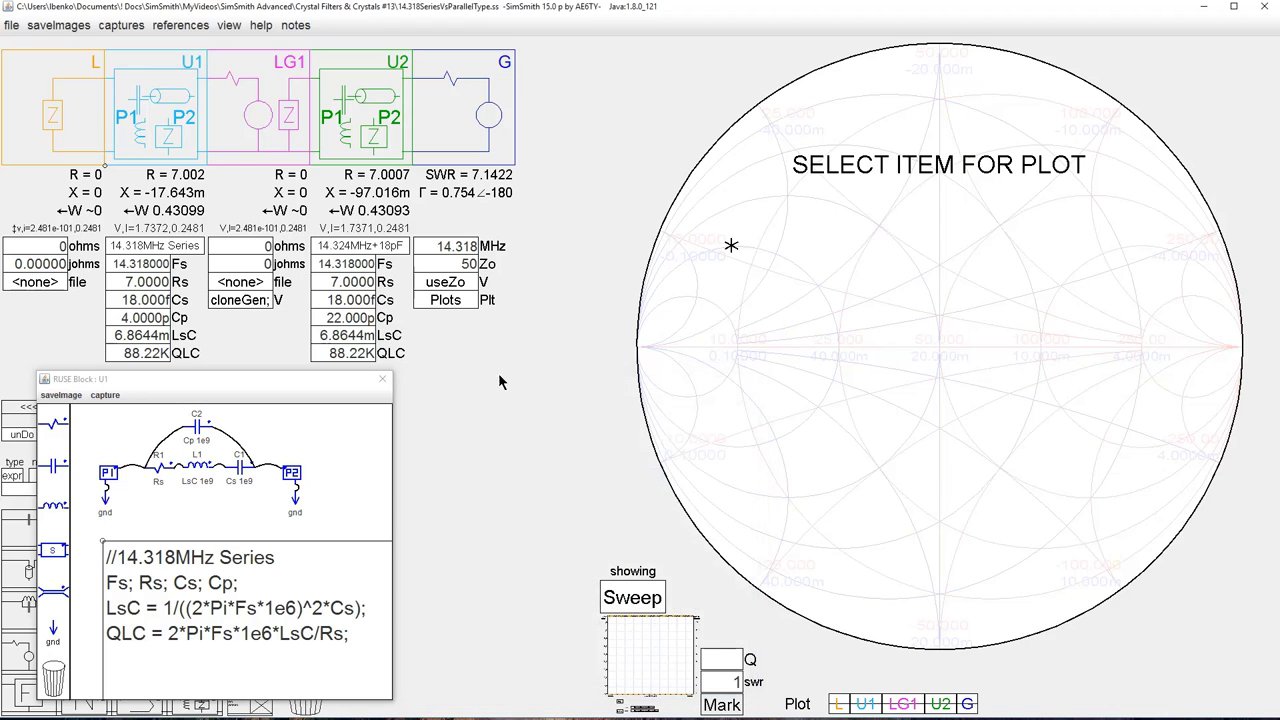
pyautogui.click(382, 379)
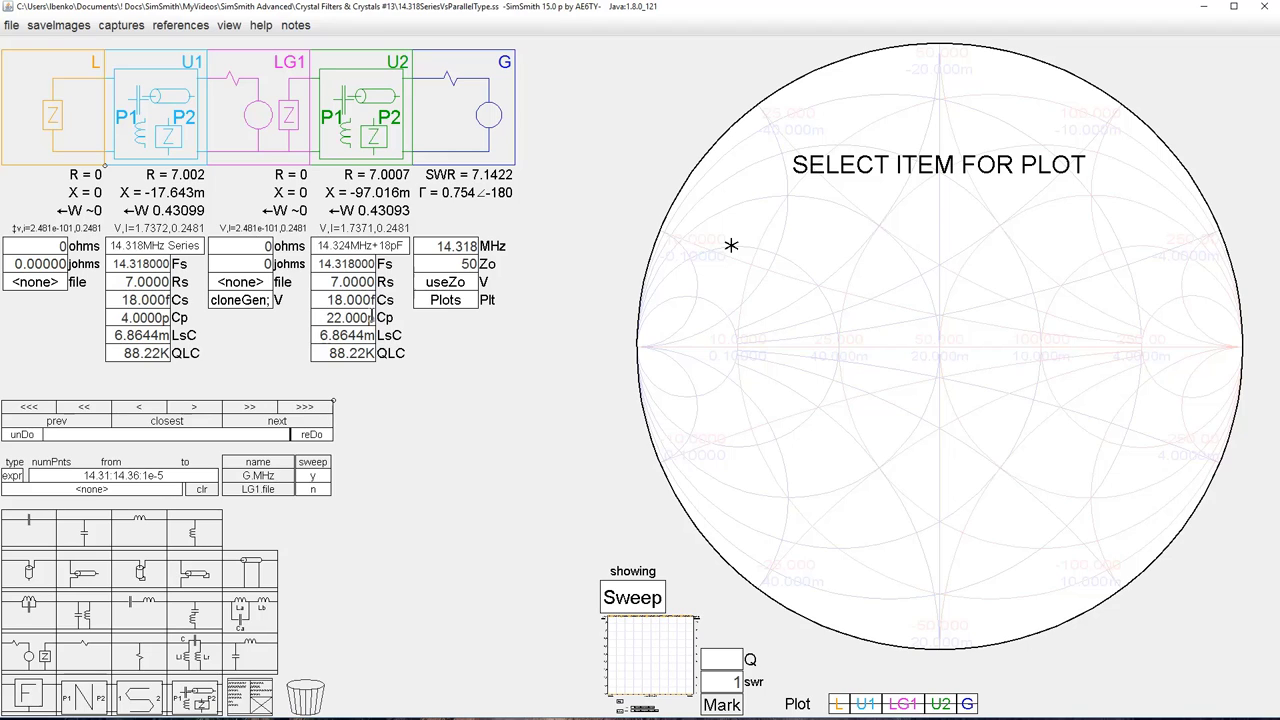
# Plot the sweeps of the 14.318MHz Series and 14.324MHz+18pF crystals on the Smith chart for comparison.
pyautogui.moveTo(374, 316)
pyautogui.moveTo(132, 251)
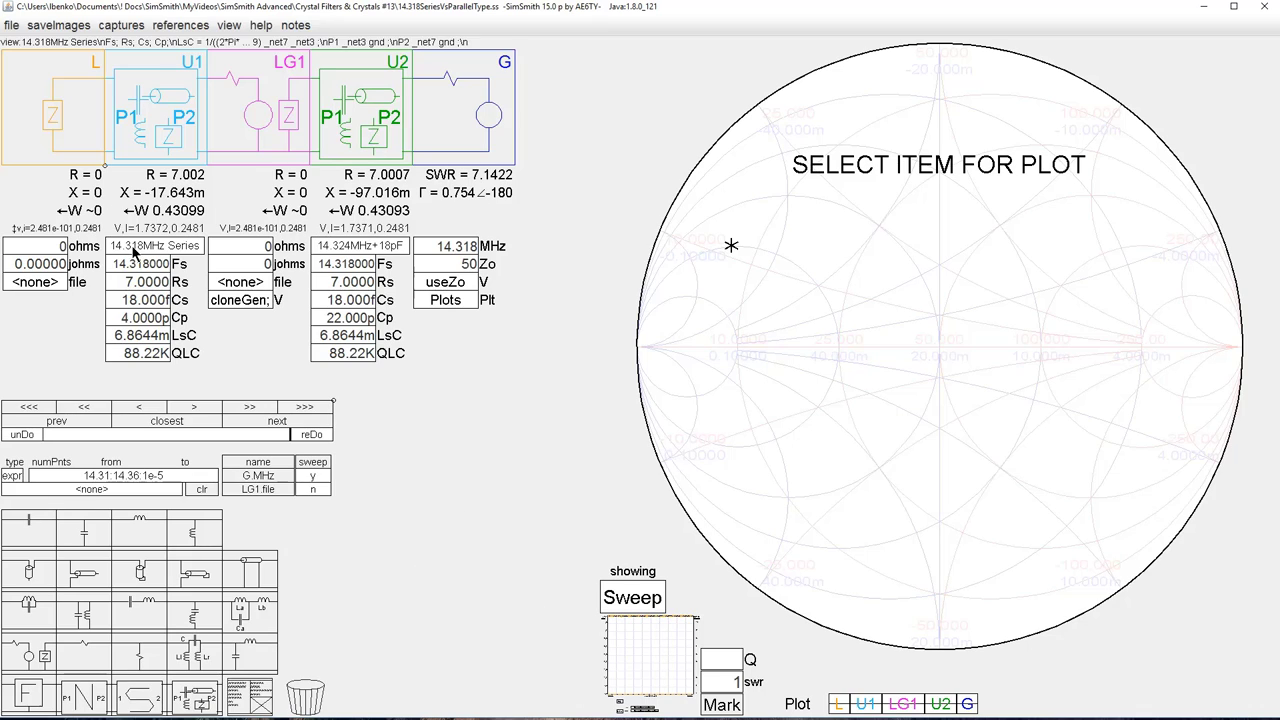
pyautogui.click(866, 706)
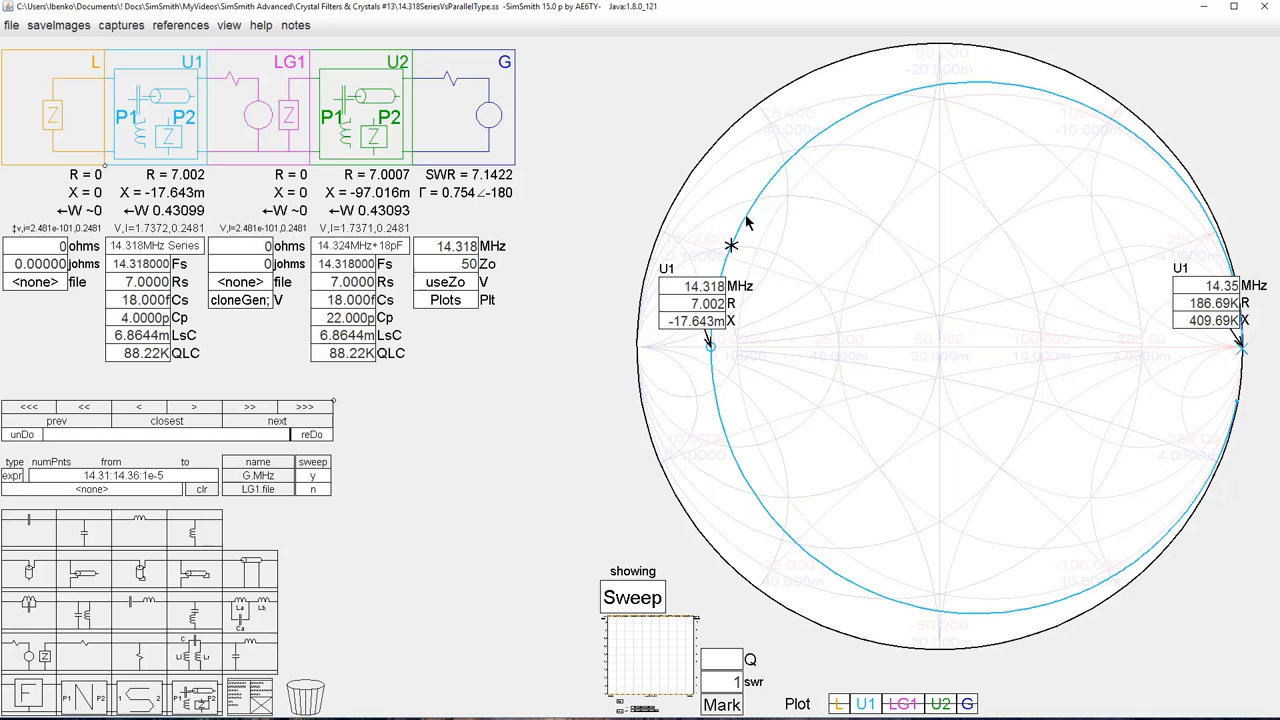
pyautogui.moveTo(748, 219)
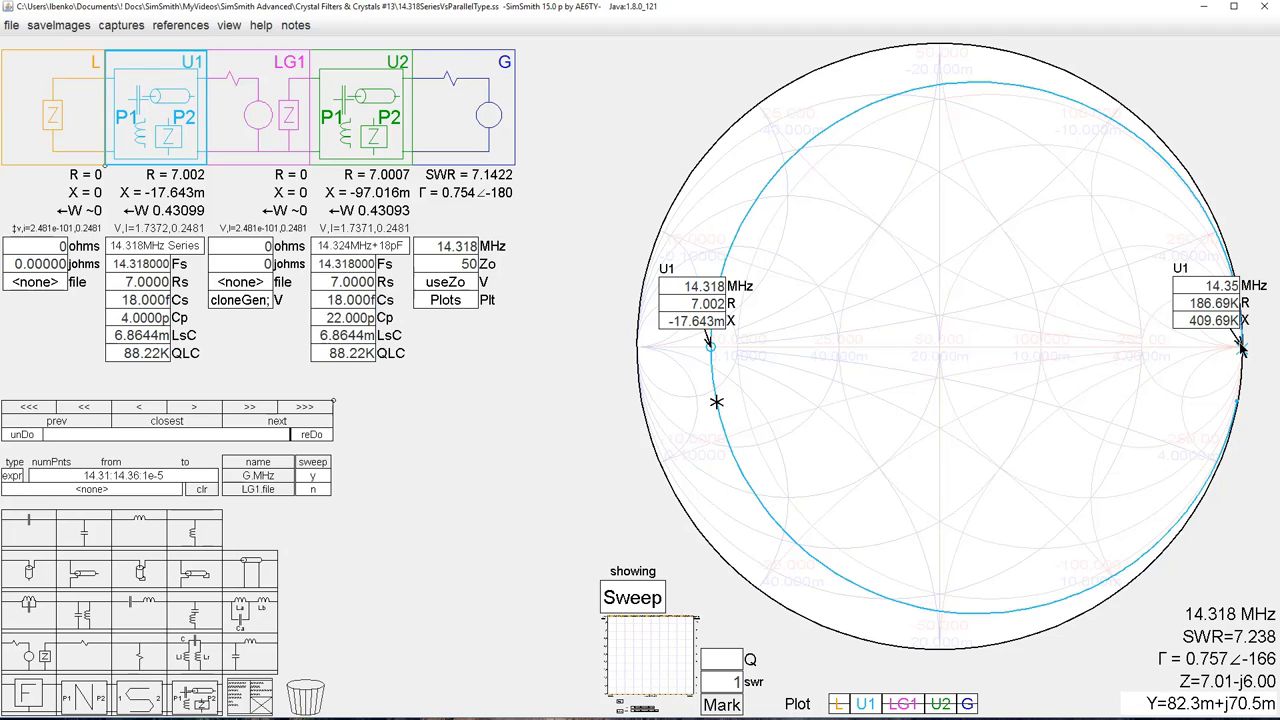
pyautogui.click(940, 704)
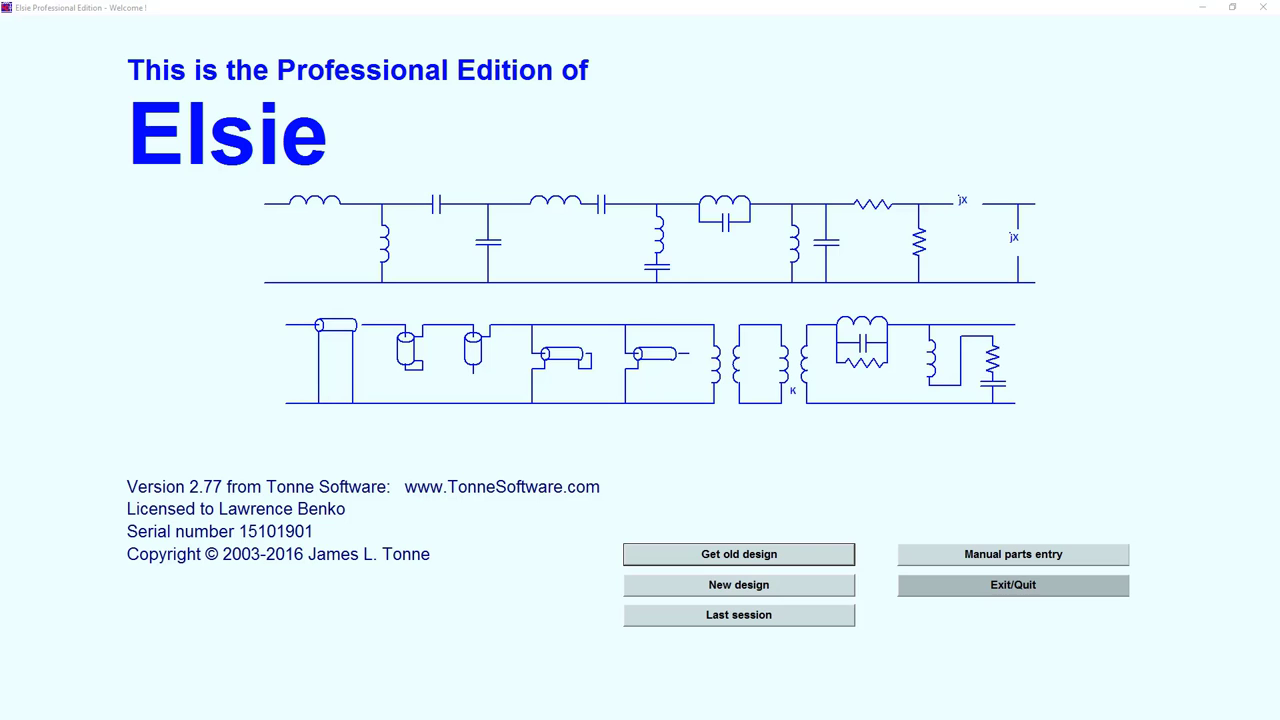
# Start a new filter design and view the help diagrams for the nodal capacitor-coupled and nodal inductor-coupled bandpass topologies.
pyautogui.click(730, 582)
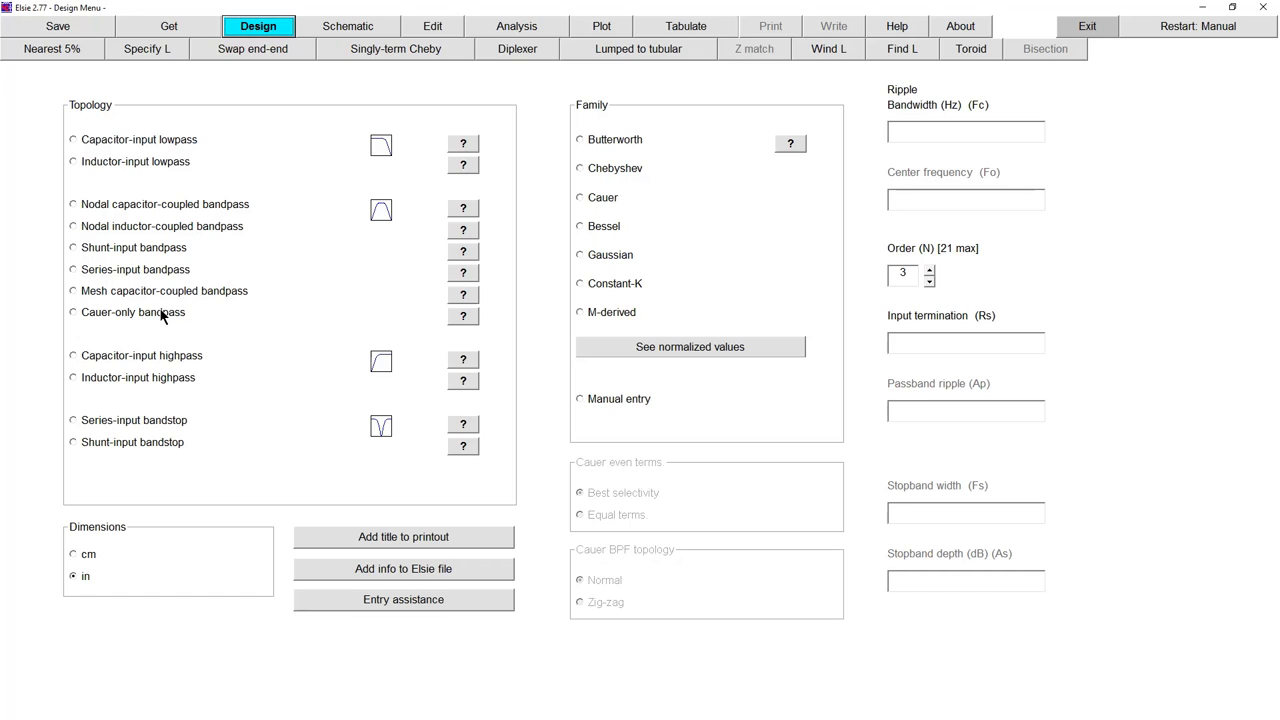
pyautogui.click(463, 209)
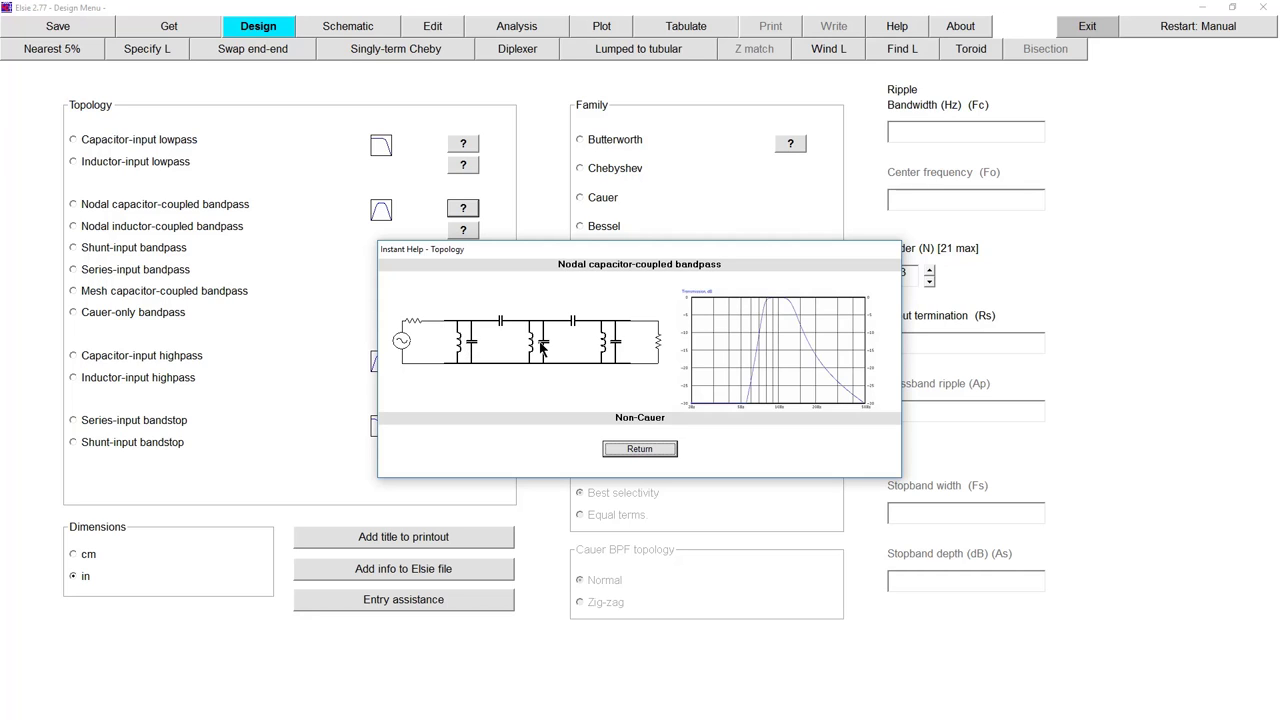
pyautogui.click(640, 449)
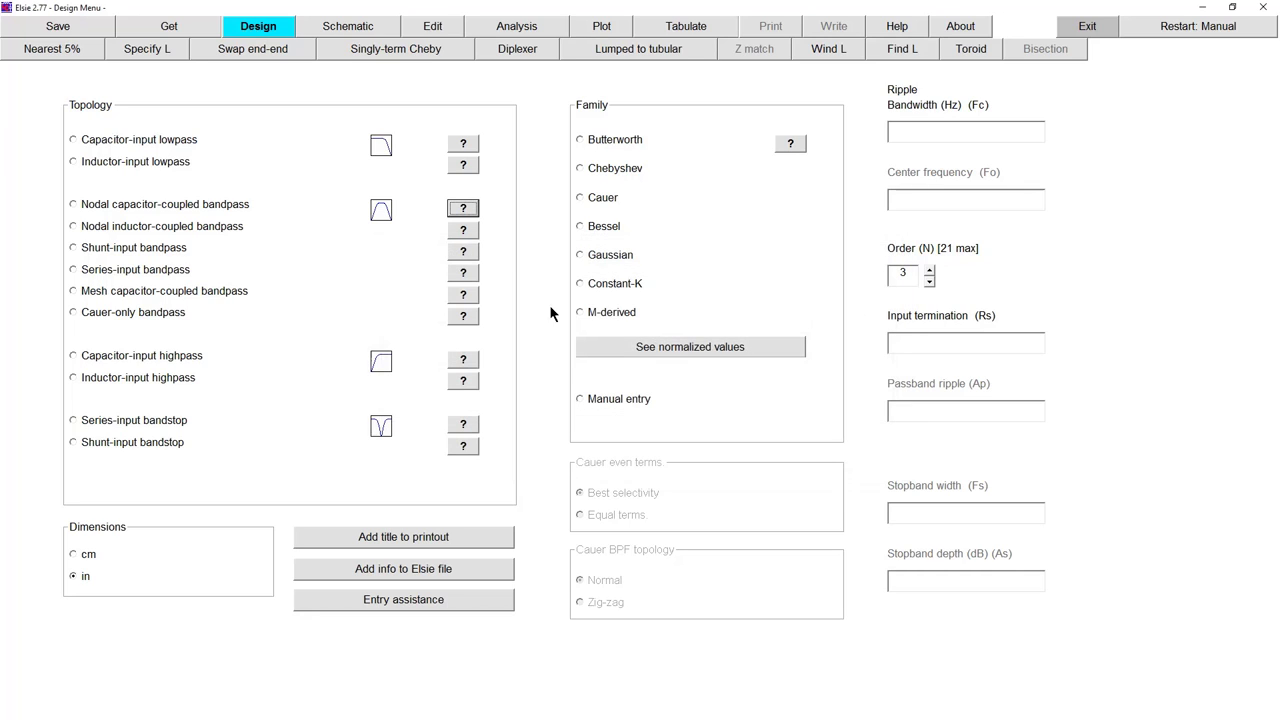
pyautogui.click(463, 229)
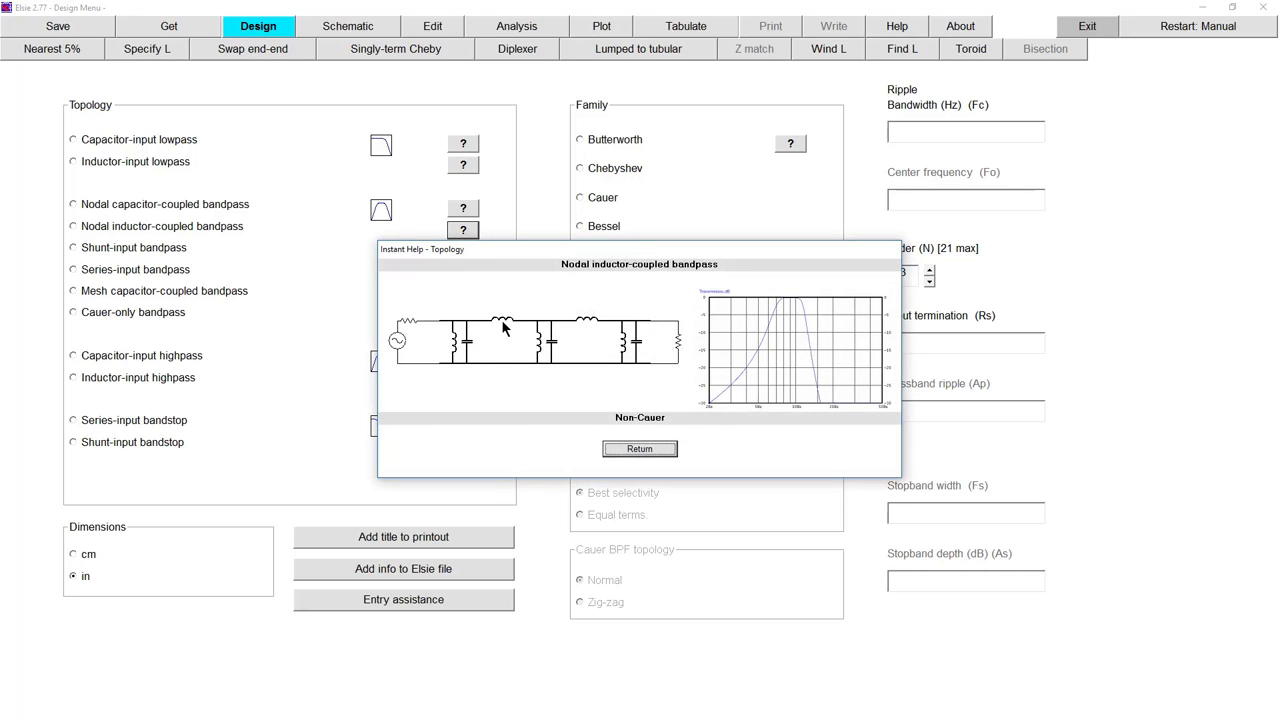
pyautogui.click(640, 449)
# Examine the help diagrams for the shunt-input, series-input and mesh capacitor-coupled bandpass topologies, closing each one.
pyautogui.click(456, 252)
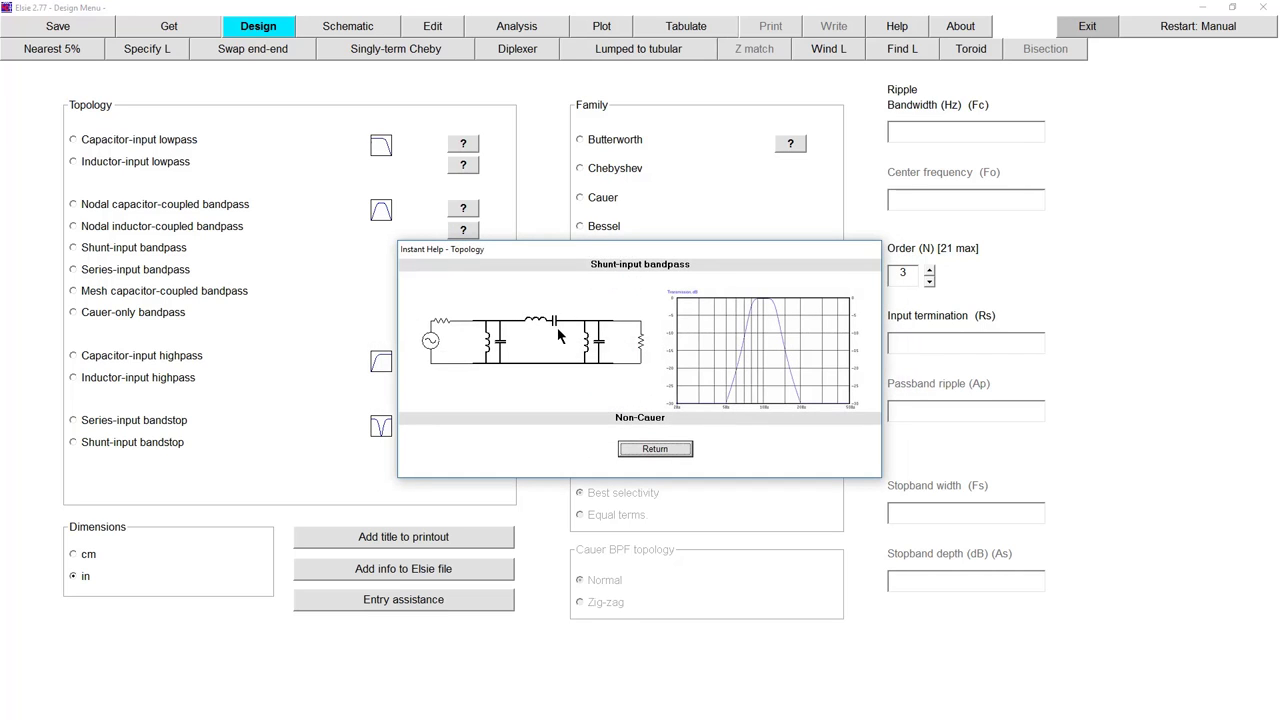
pyautogui.click(657, 450)
pyautogui.click(462, 274)
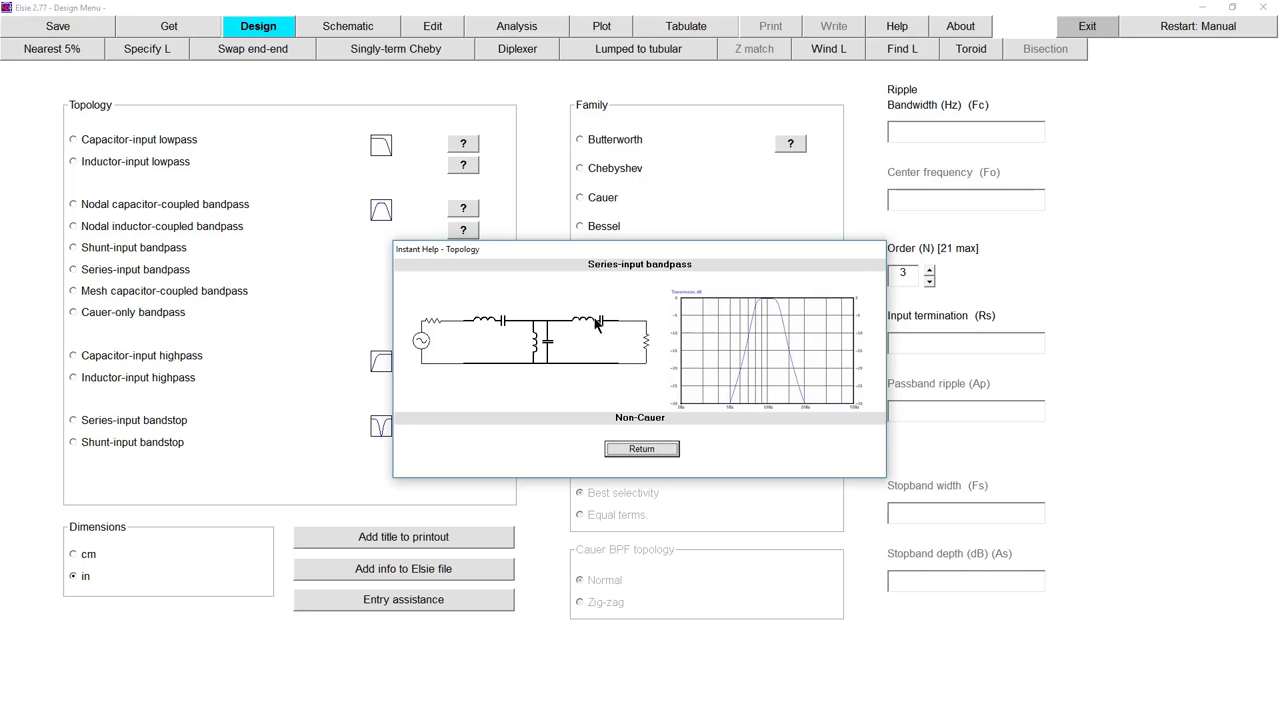
pyautogui.click(632, 452)
pyautogui.click(464, 292)
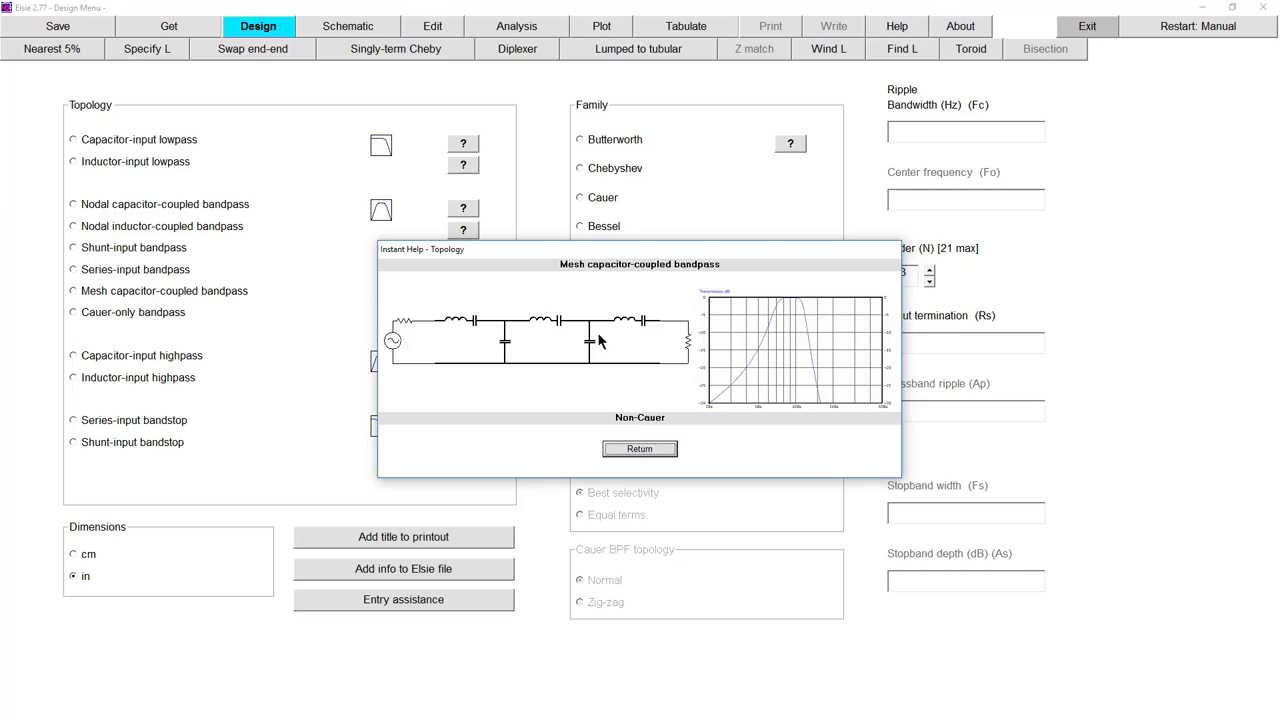
pyautogui.click(641, 452)
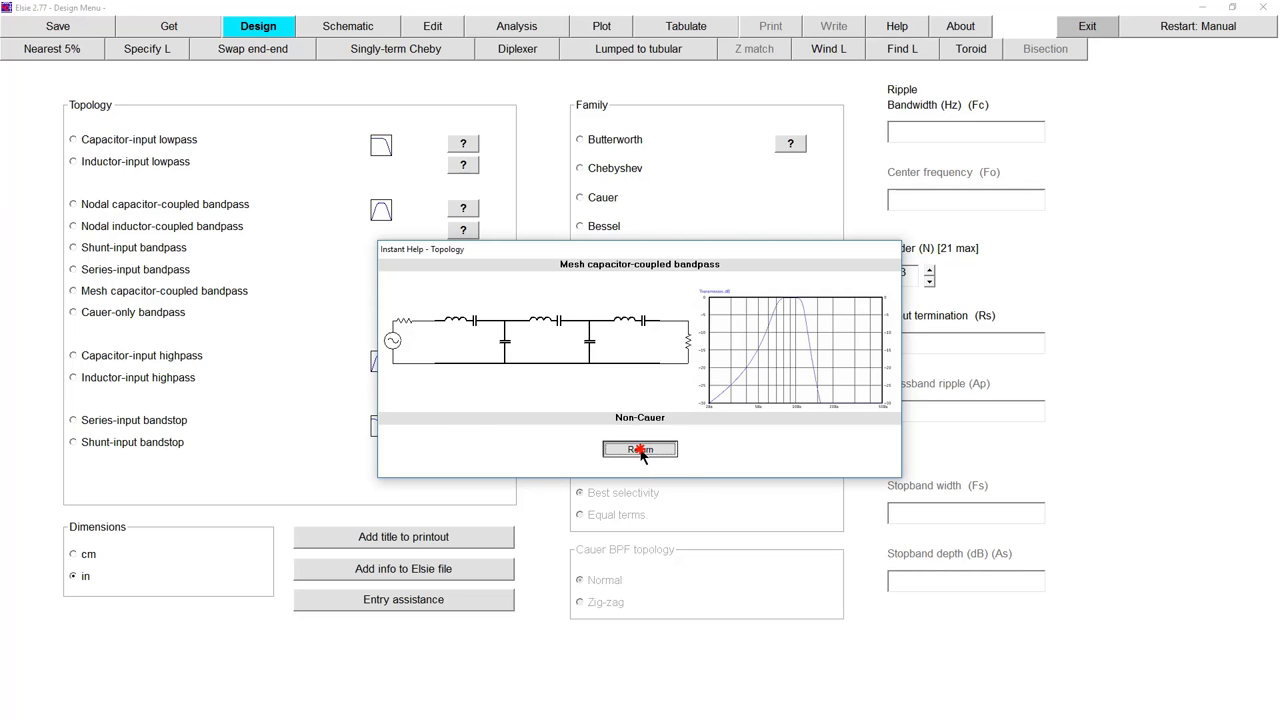
# Choose a mesh capacitor-coupled Chebyshev bandpass with a center frequency of 14.3M and a ripple bandwidth of 1.43M.
pyautogui.click(74, 291)
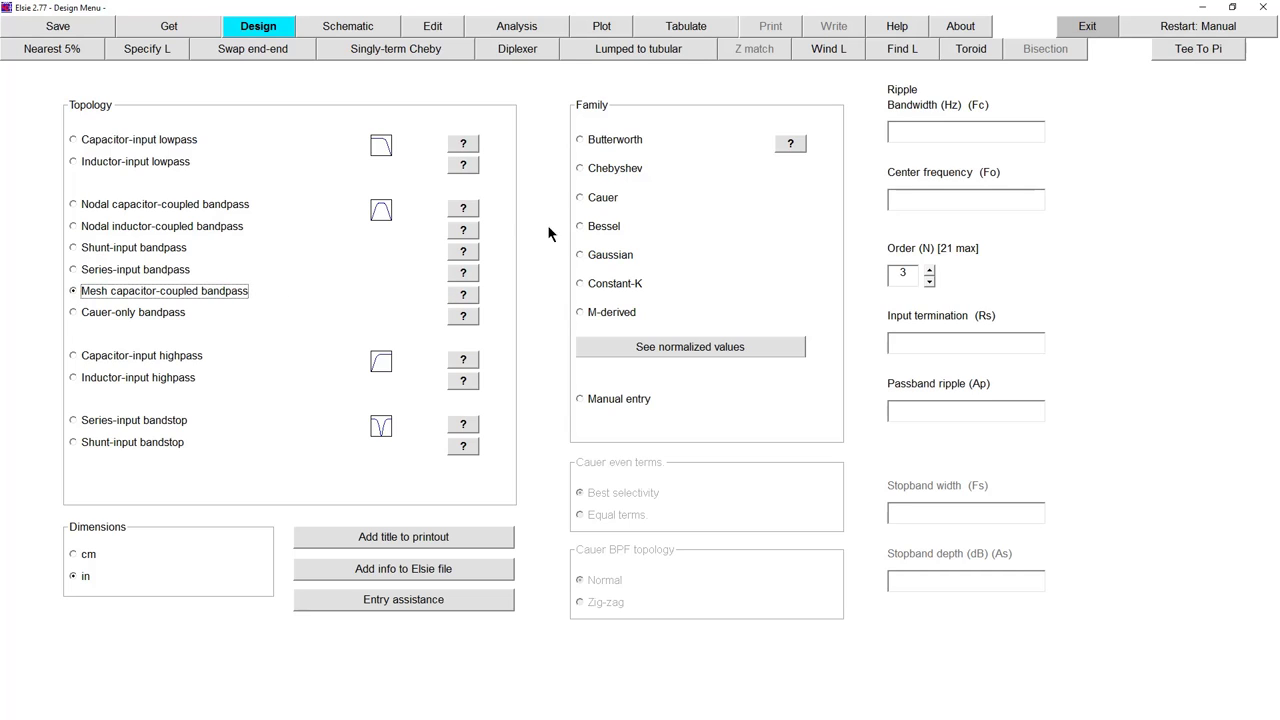
pyautogui.click(580, 169)
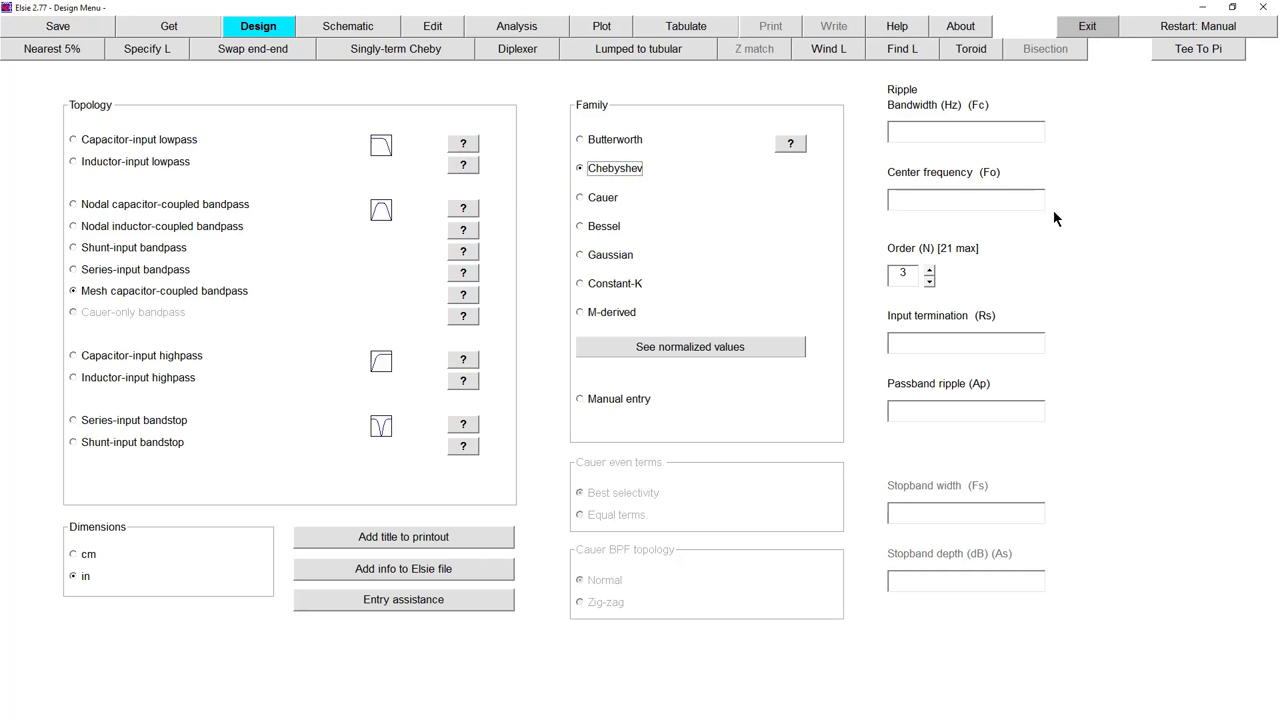
pyautogui.click(999, 204)
pyautogui.write('14.3M')
pyautogui.click(953, 131)
pyautogui.write('1.43M')
# Set the filter order to 7, input termination to 50 ohms and passband ripple to .1 dB, and view the schematic.
pyautogui.click(928, 272)
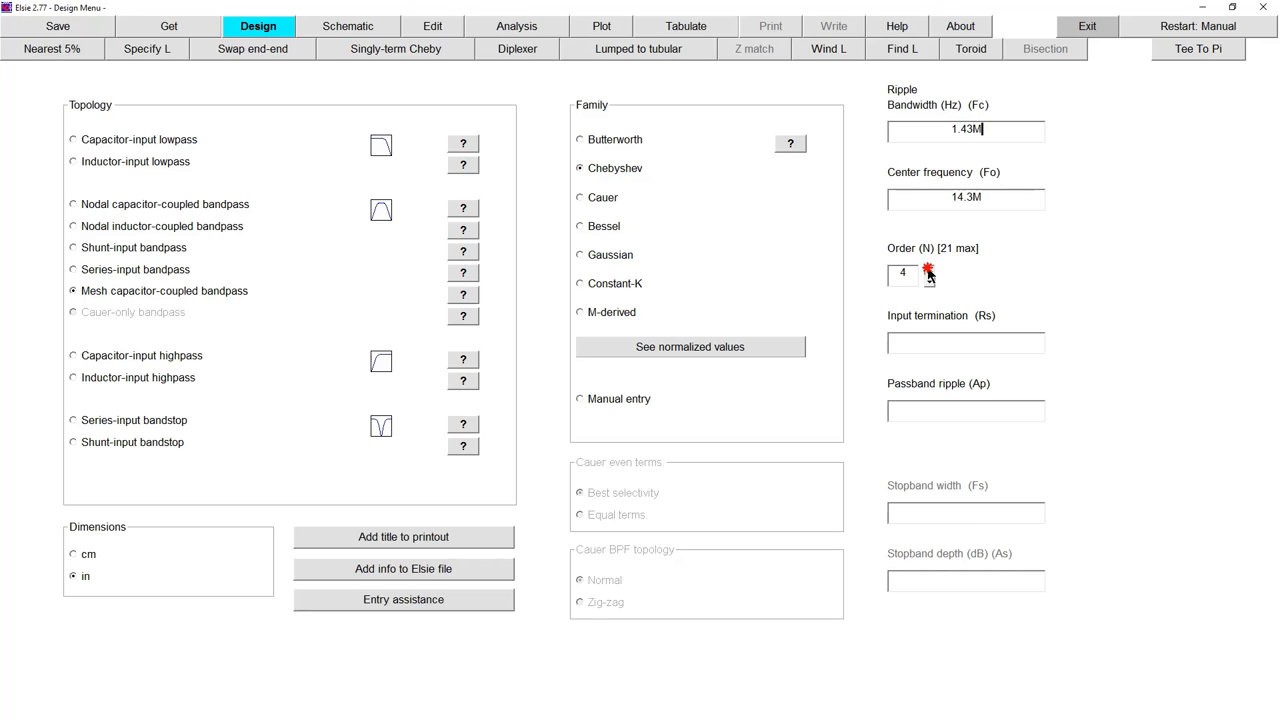
pyautogui.click(928, 272)
pyautogui.click(927, 272)
pyautogui.click(916, 341)
pyautogui.write('550')
pyautogui.press('BackSpace')
pyautogui.press('BackSpace')
pyautogui.write('0')
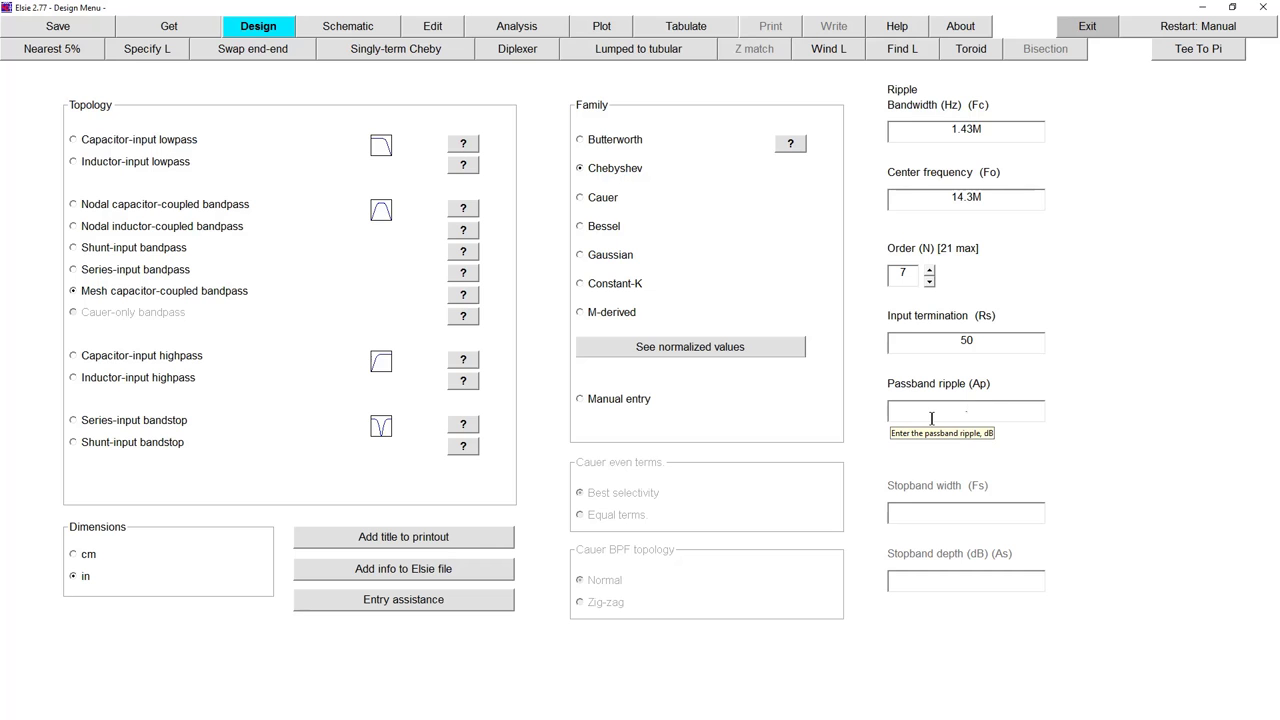
pyautogui.write('1')
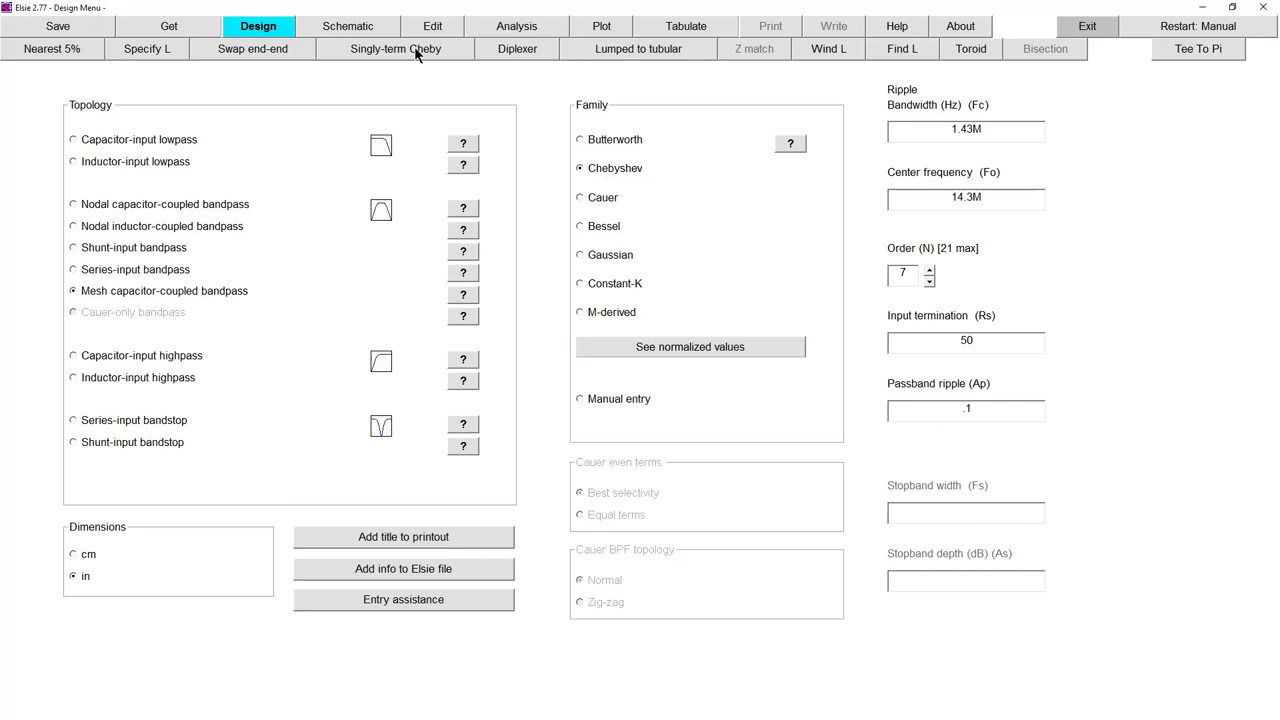
pyautogui.click(359, 30)
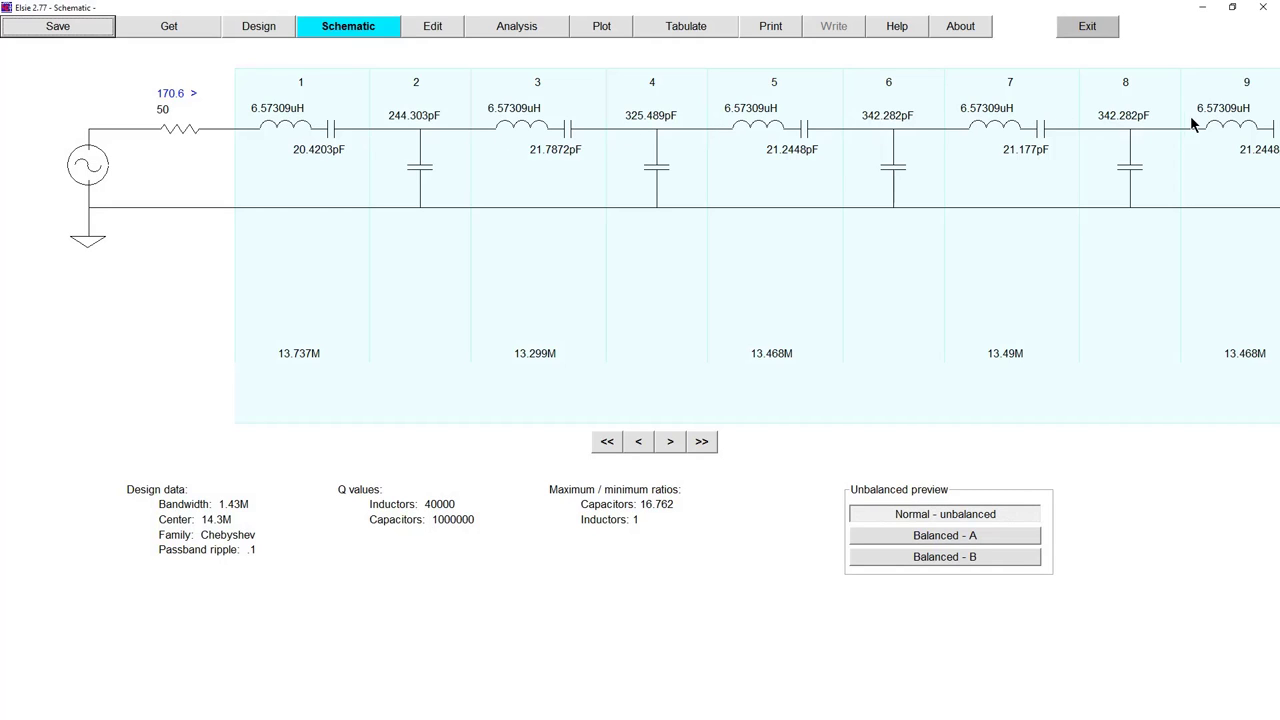
pyautogui.click(672, 442)
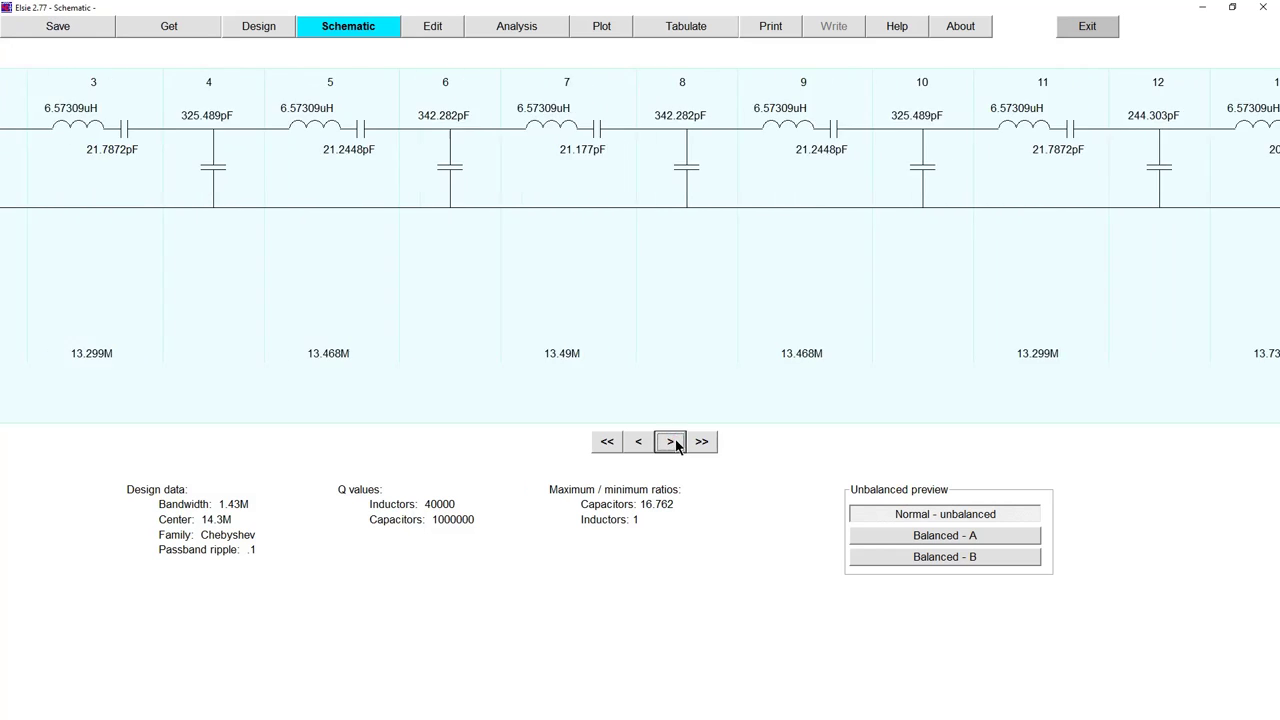
# Reduce the filter order to 5 and view the new schematic through to its output termination.
pyautogui.click(258, 26)
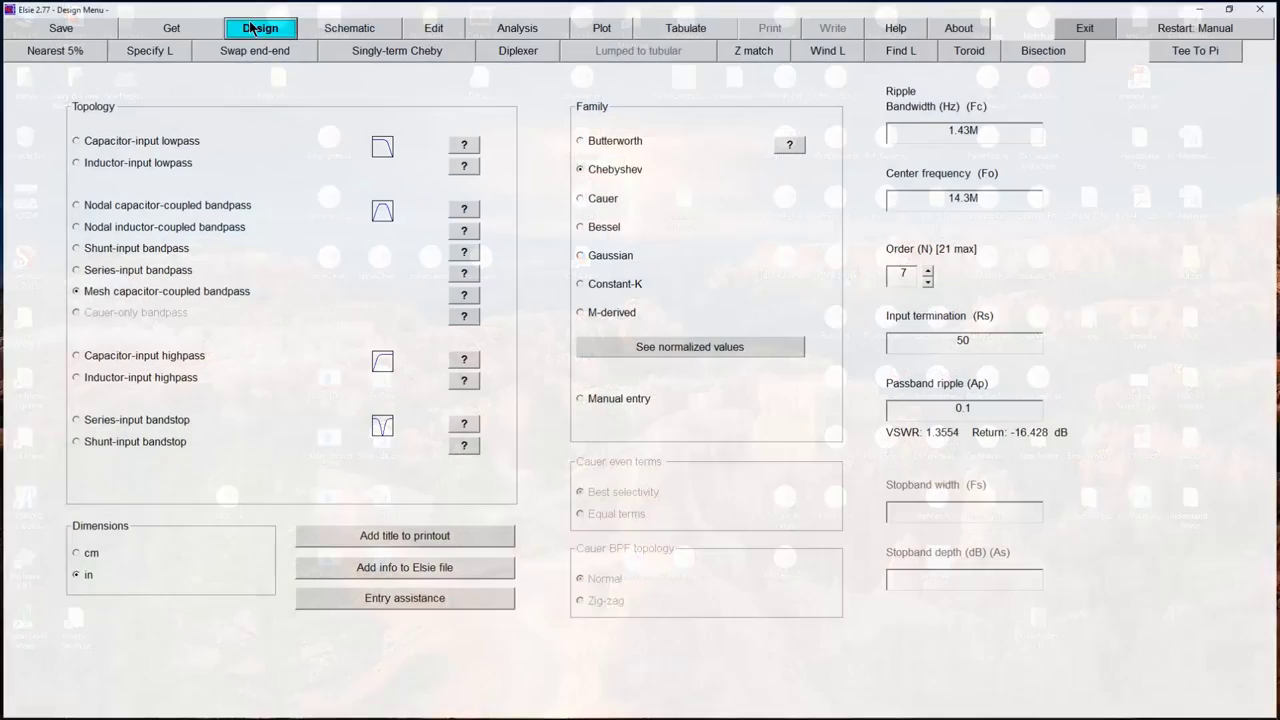
pyautogui.click(928, 284)
pyautogui.click(929, 284)
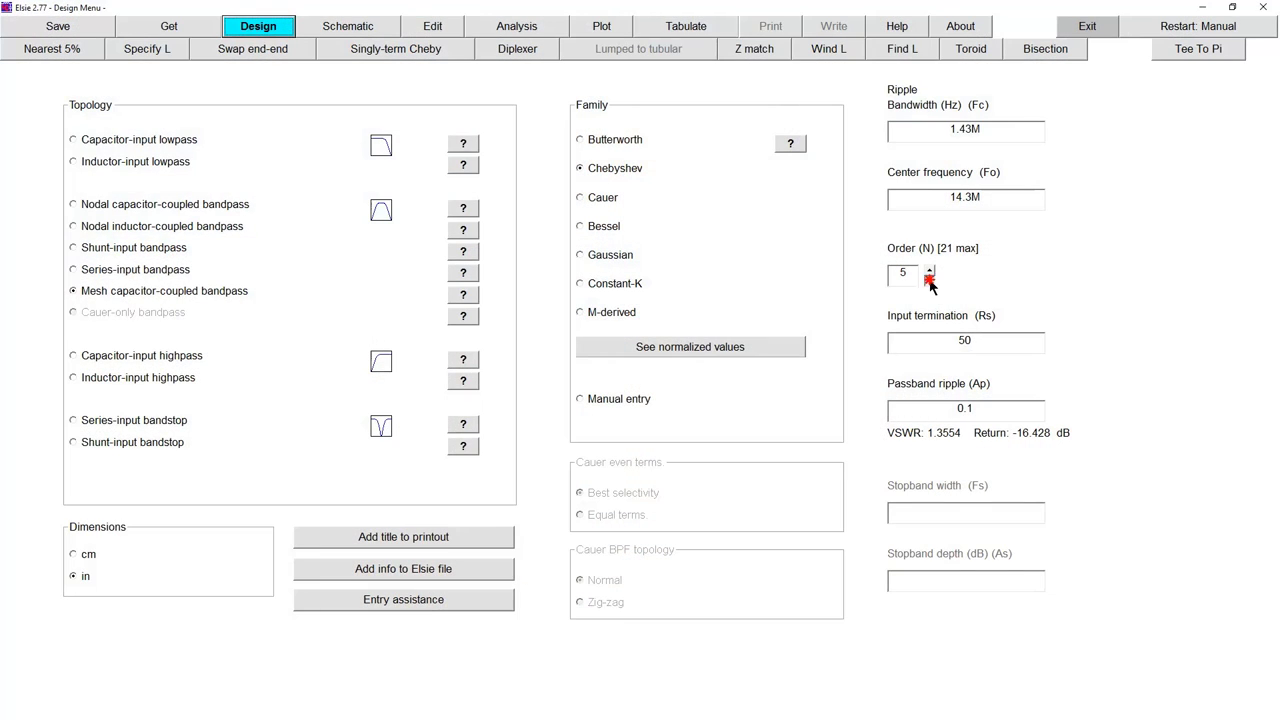
pyautogui.click(338, 31)
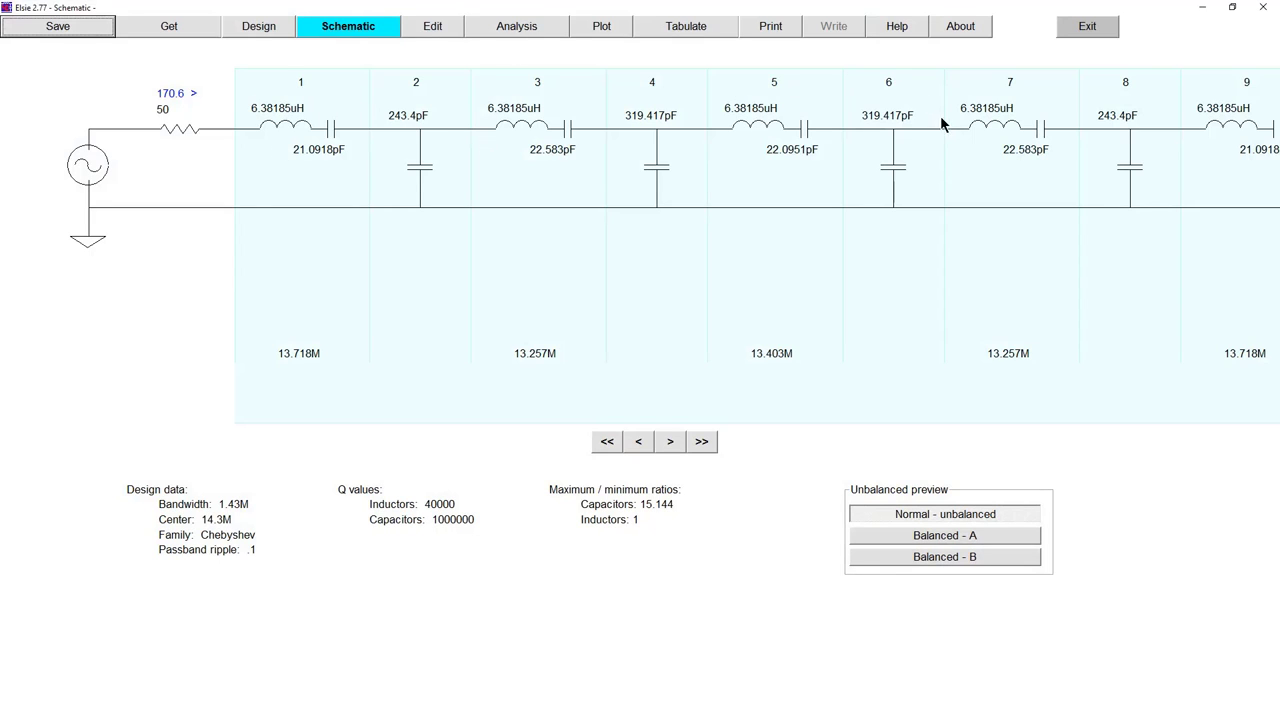
pyautogui.click(664, 442)
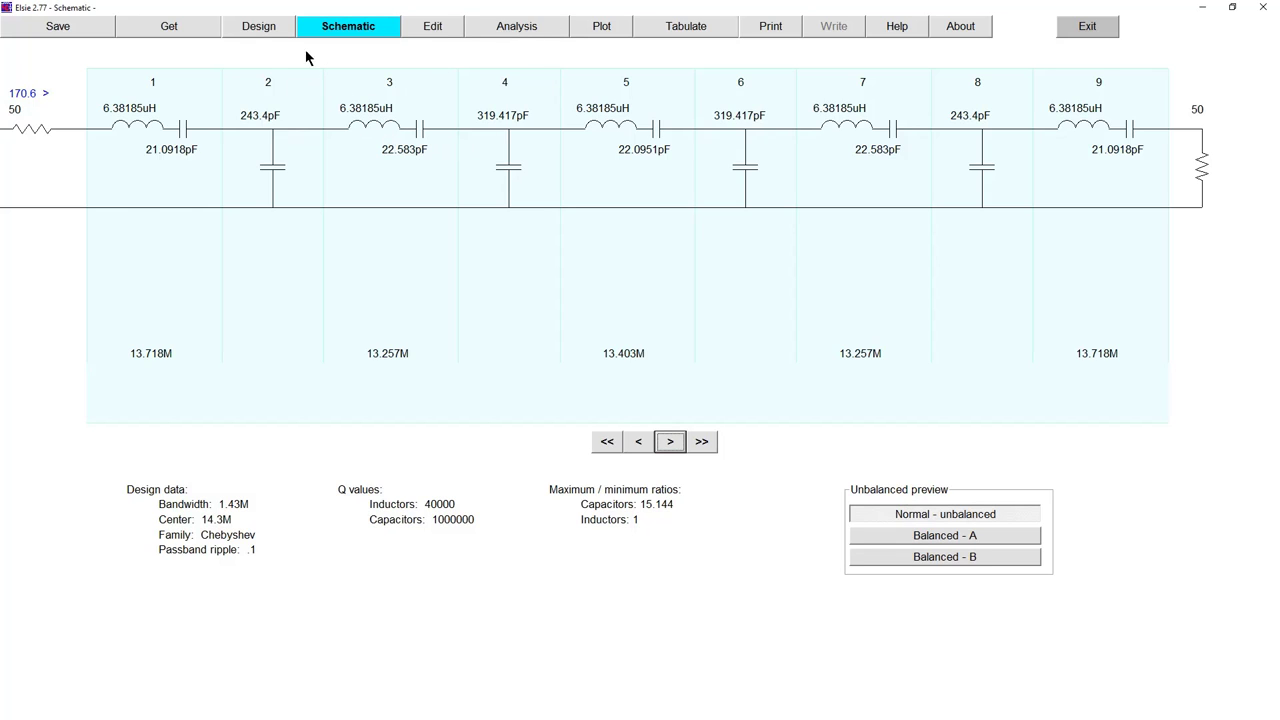
# Set the analysis start frequency to 10M and the stop frequency to 18M.
pyautogui.click(263, 33)
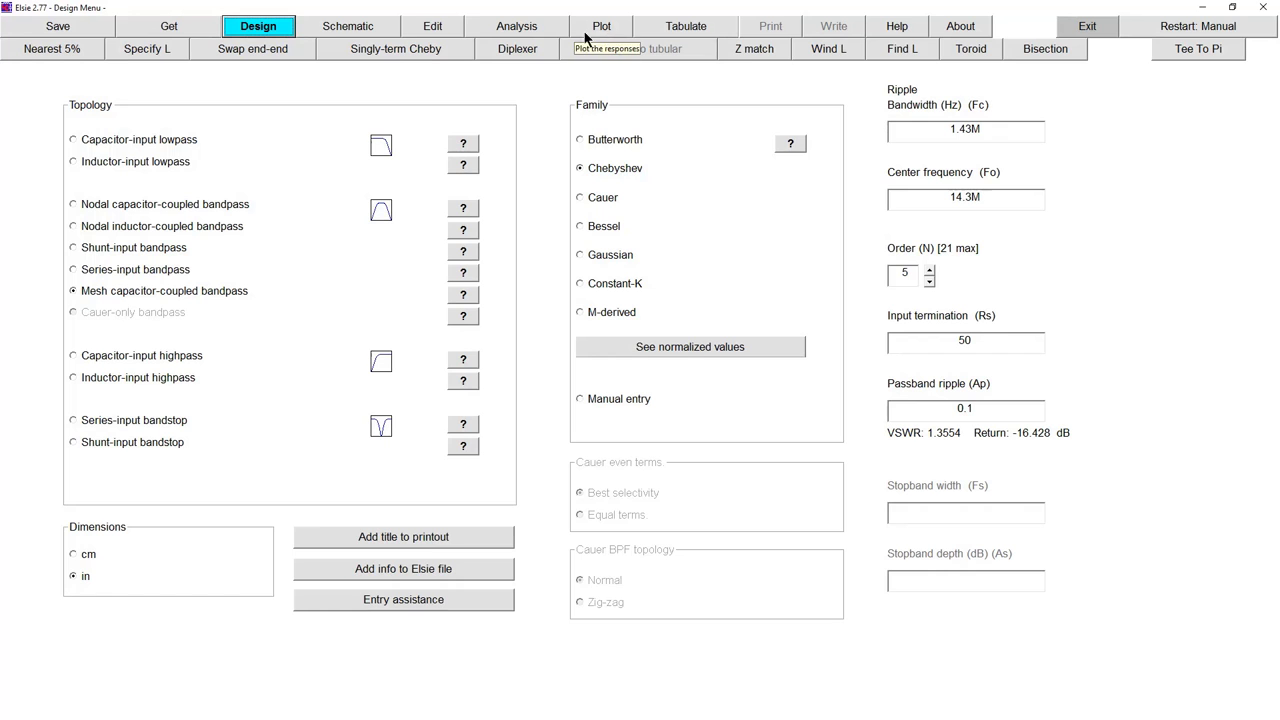
pyautogui.click(519, 27)
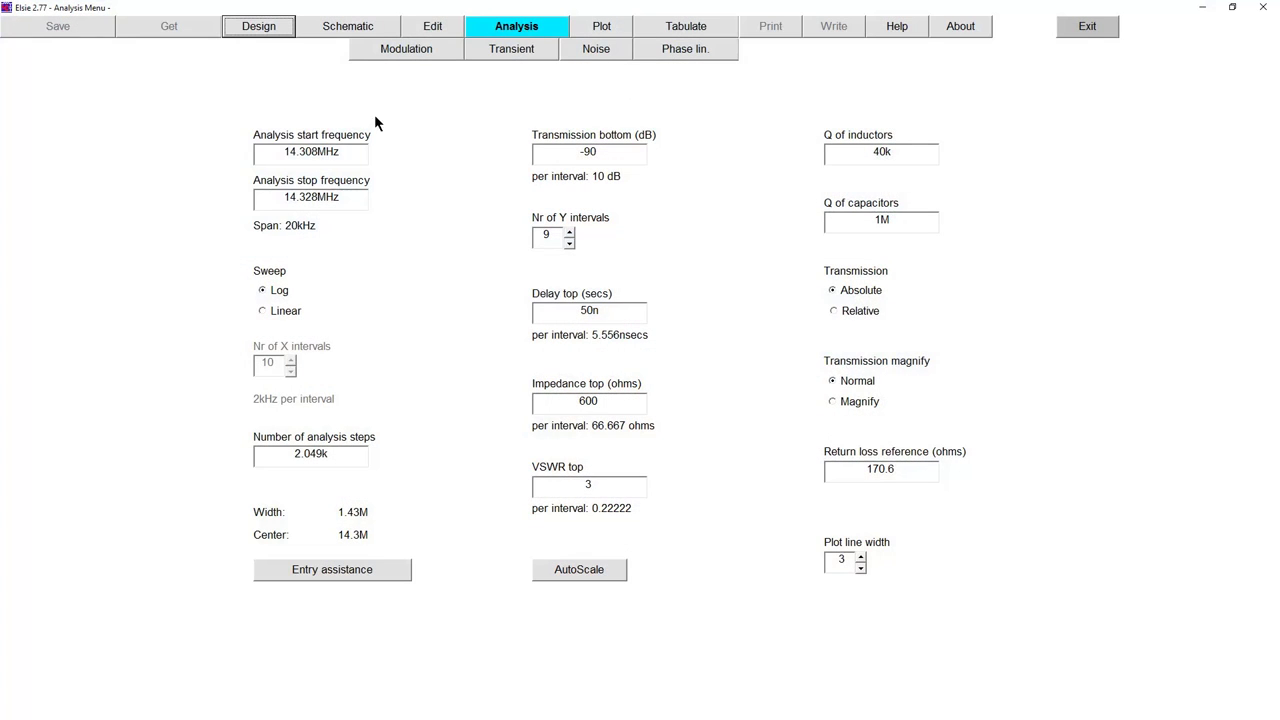
pyautogui.moveTo(263, 152); pyautogui.dragTo(422, 155)
pyautogui.write('12')
pyautogui.click(341, 196)
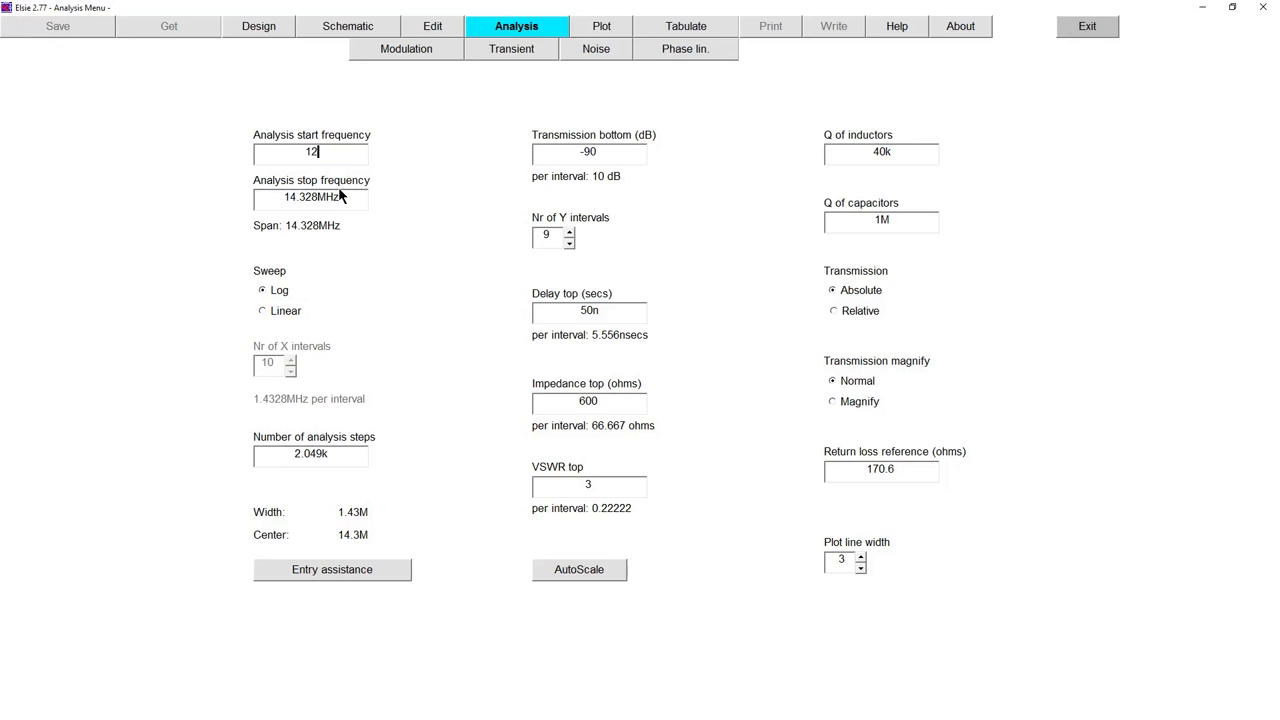
pyautogui.write('M')
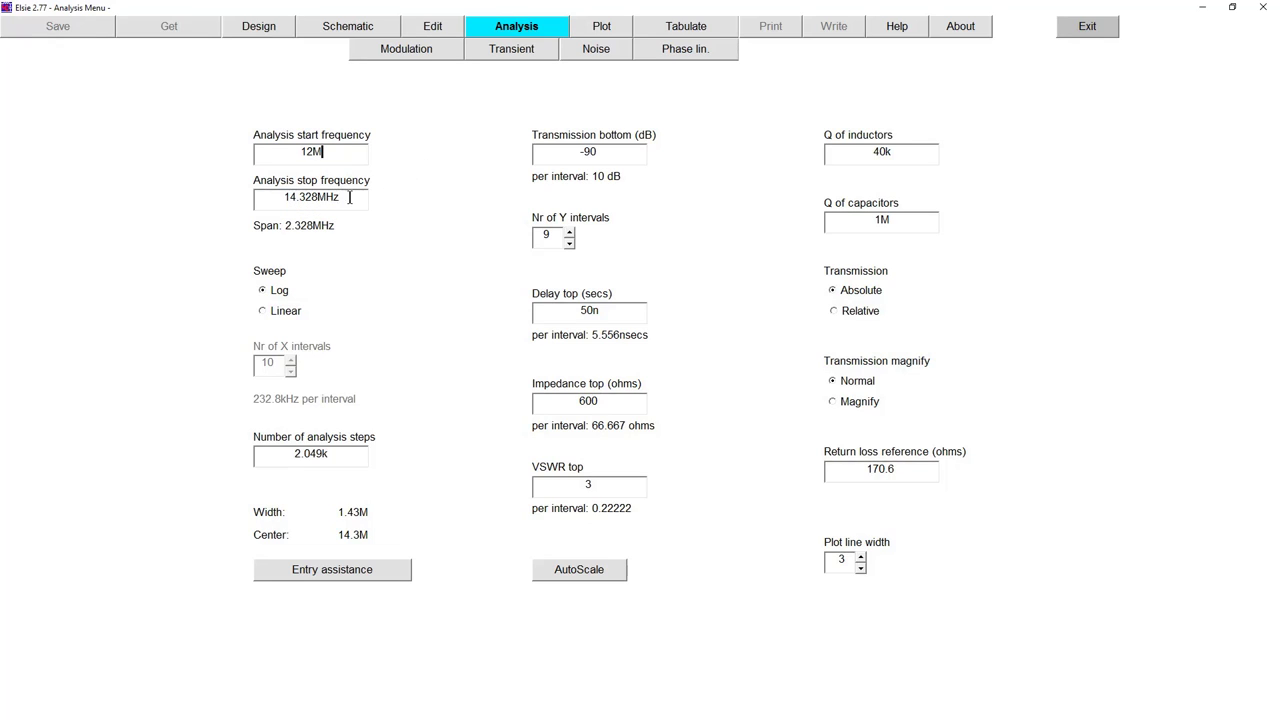
pyautogui.moveTo(341, 196); pyautogui.dragTo(246, 194)
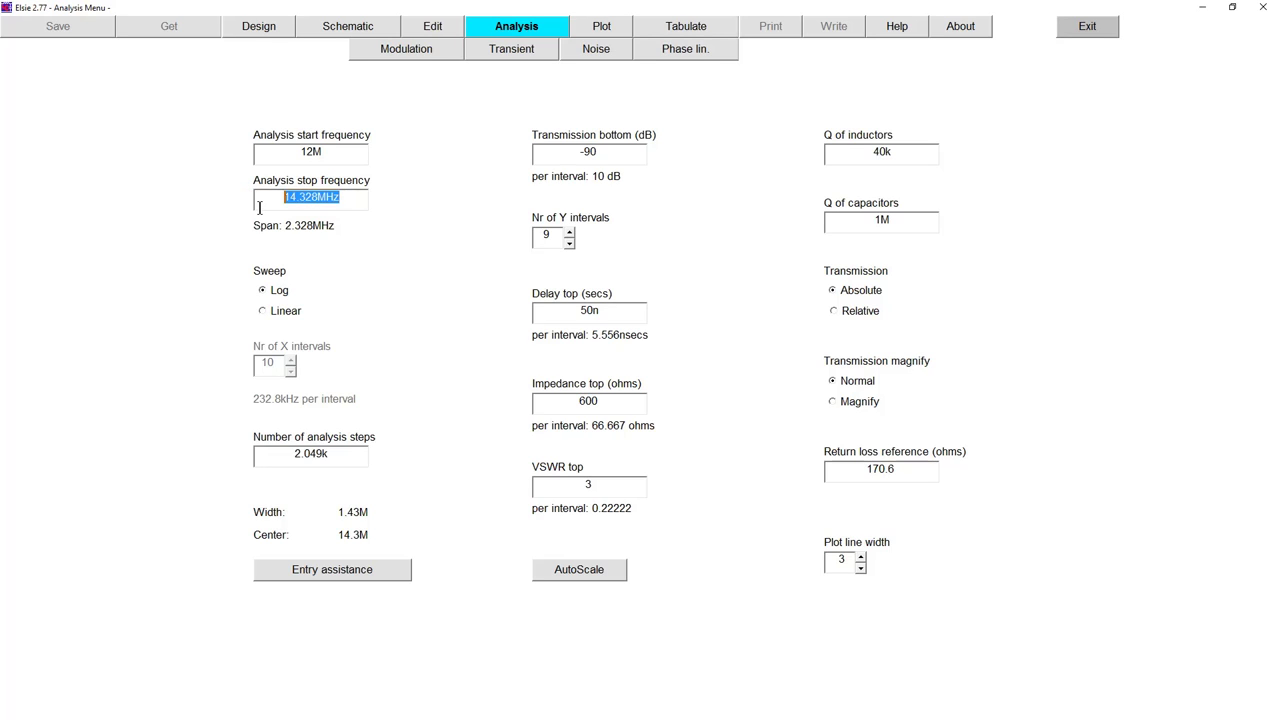
pyautogui.write('16')
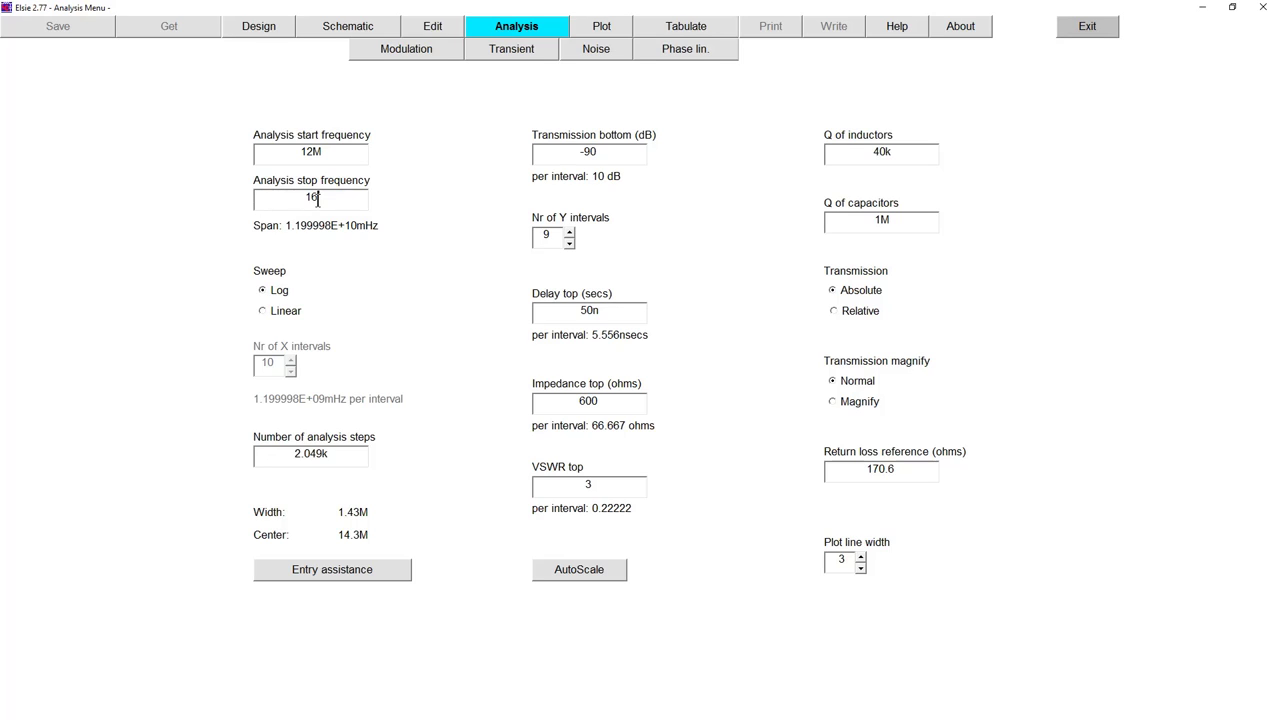
pyautogui.press('BackSpace')
pyautogui.write('8M')
pyautogui.click(316, 152)
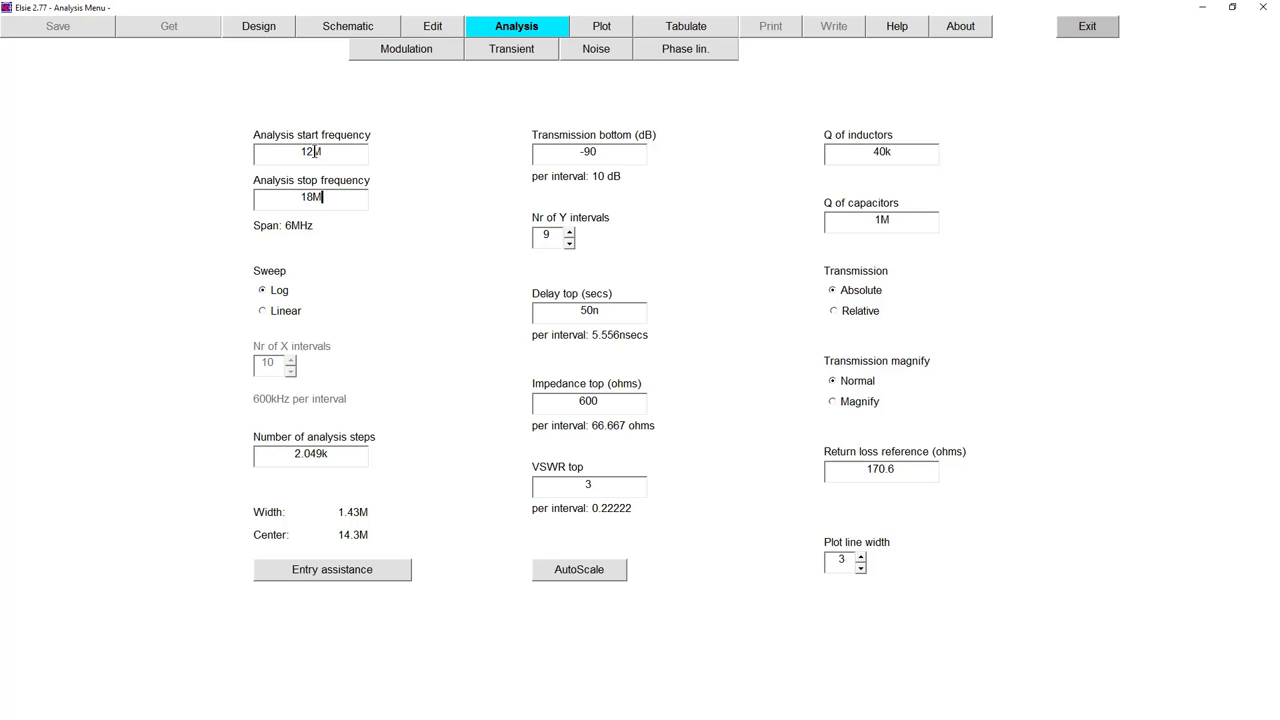
pyautogui.press('BackSpace')
pyautogui.write('0')
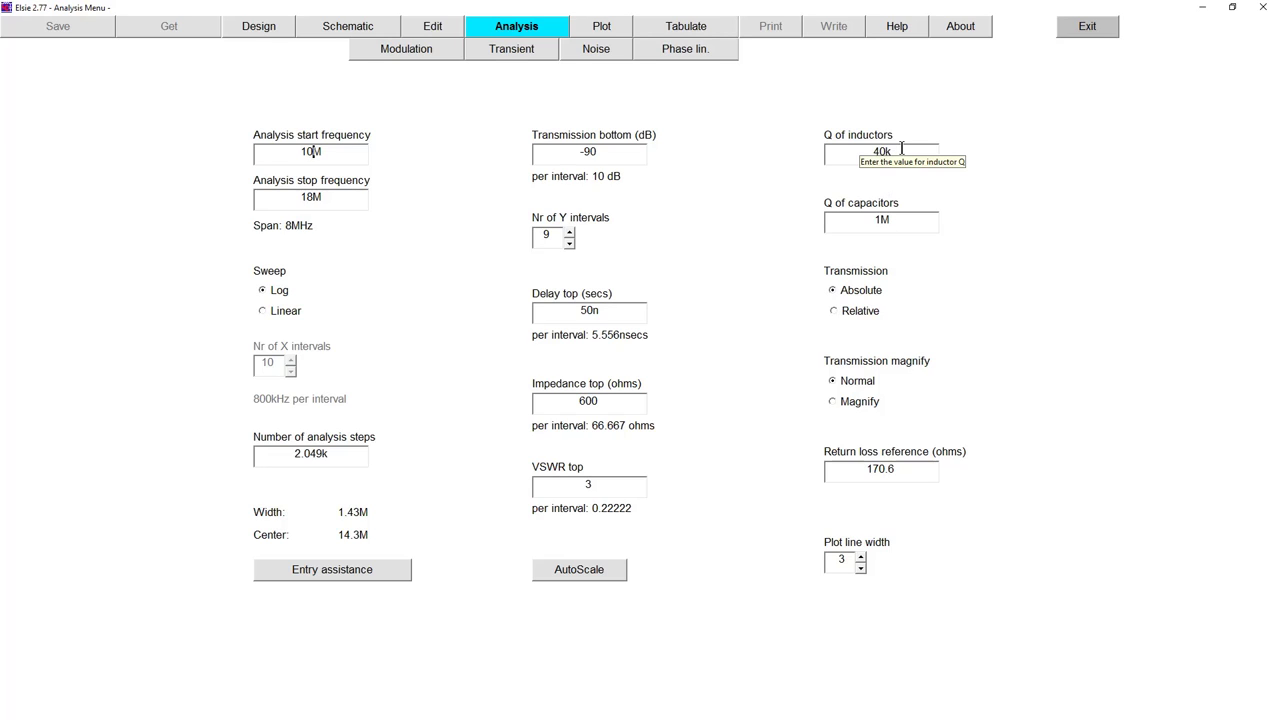
# Set the inductor Q to 200, the capacitor Q to 2k and the return loss reference to 50 ohms.
pyautogui.doubleClick(851, 151)
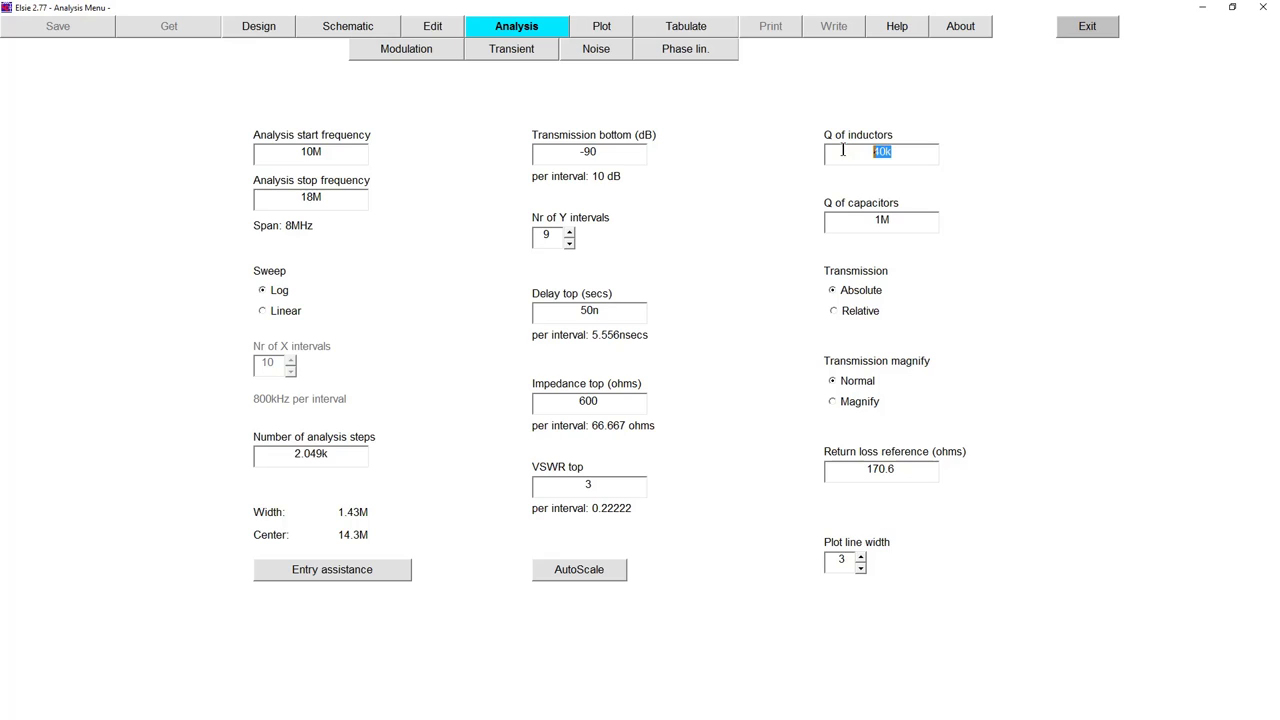
pyautogui.write('200')
pyautogui.doubleClick(881, 219)
pyautogui.write('2k')
pyautogui.doubleClick(889, 471)
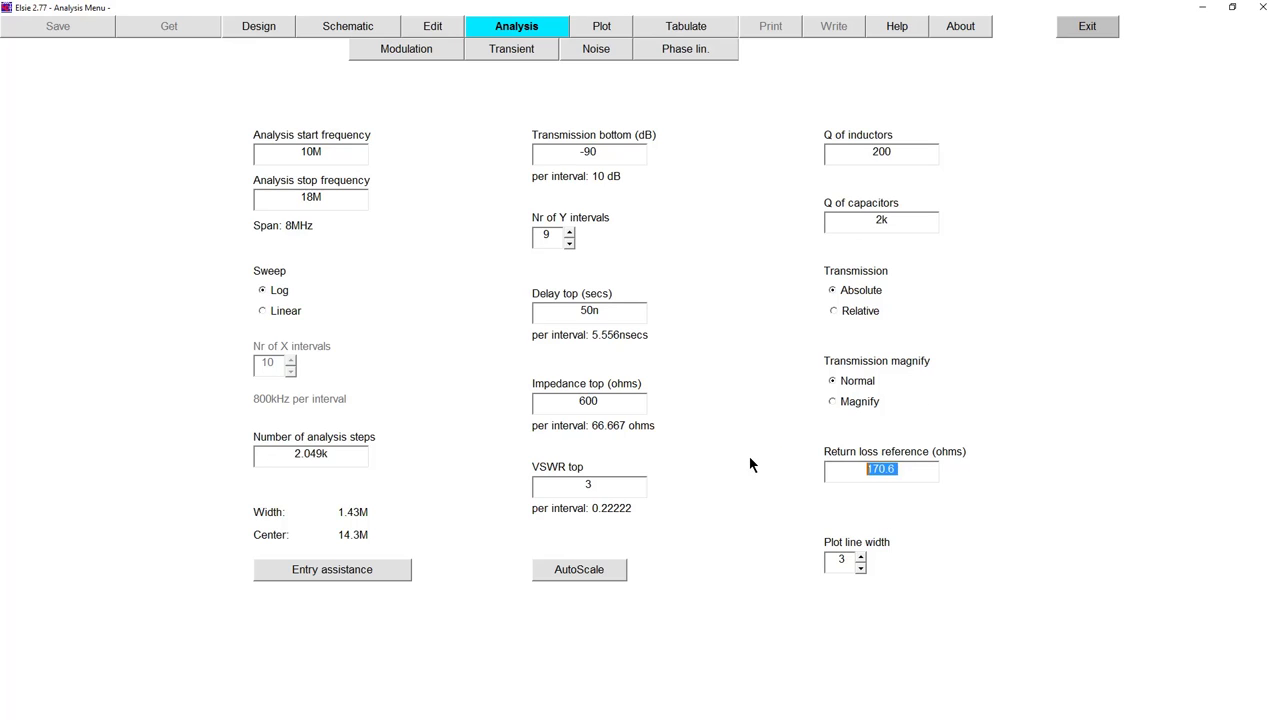
pyautogui.press('BackSpace')
pyautogui.write('50')
# Plot the filter's transmission response and read its values at both passband edges and near the passband center.
pyautogui.click(601, 27)
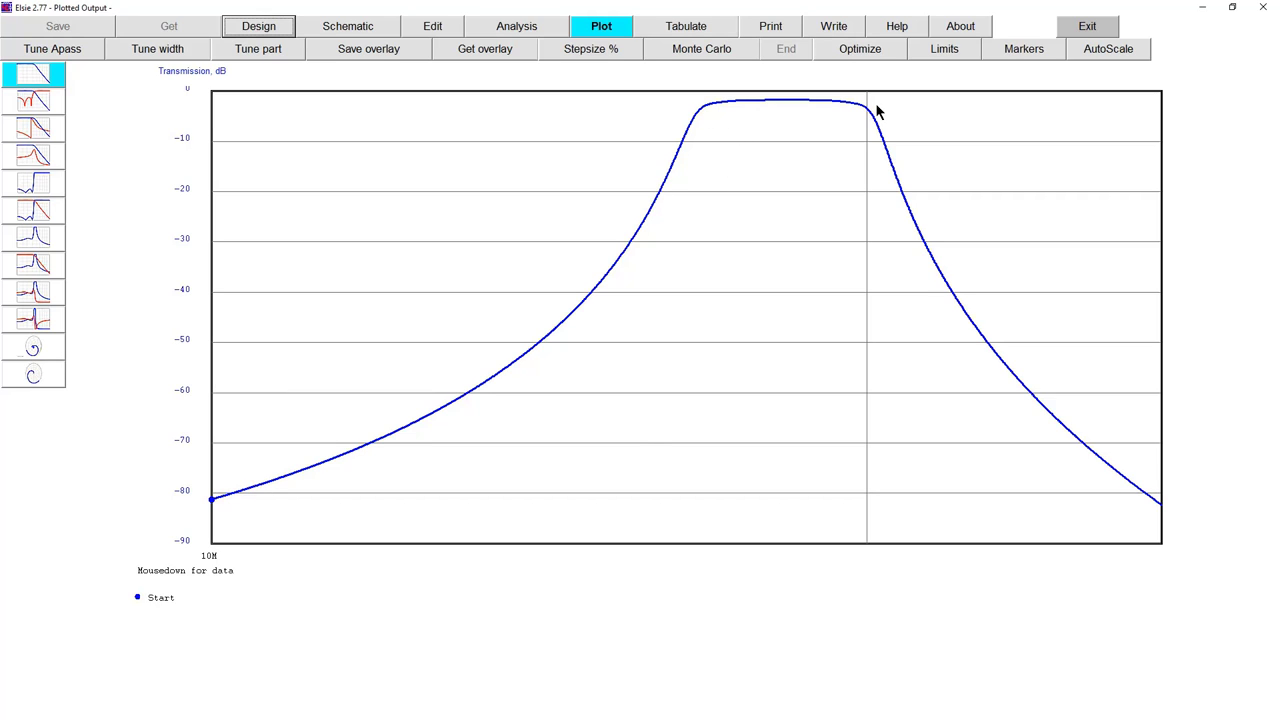
pyautogui.click(703, 112)
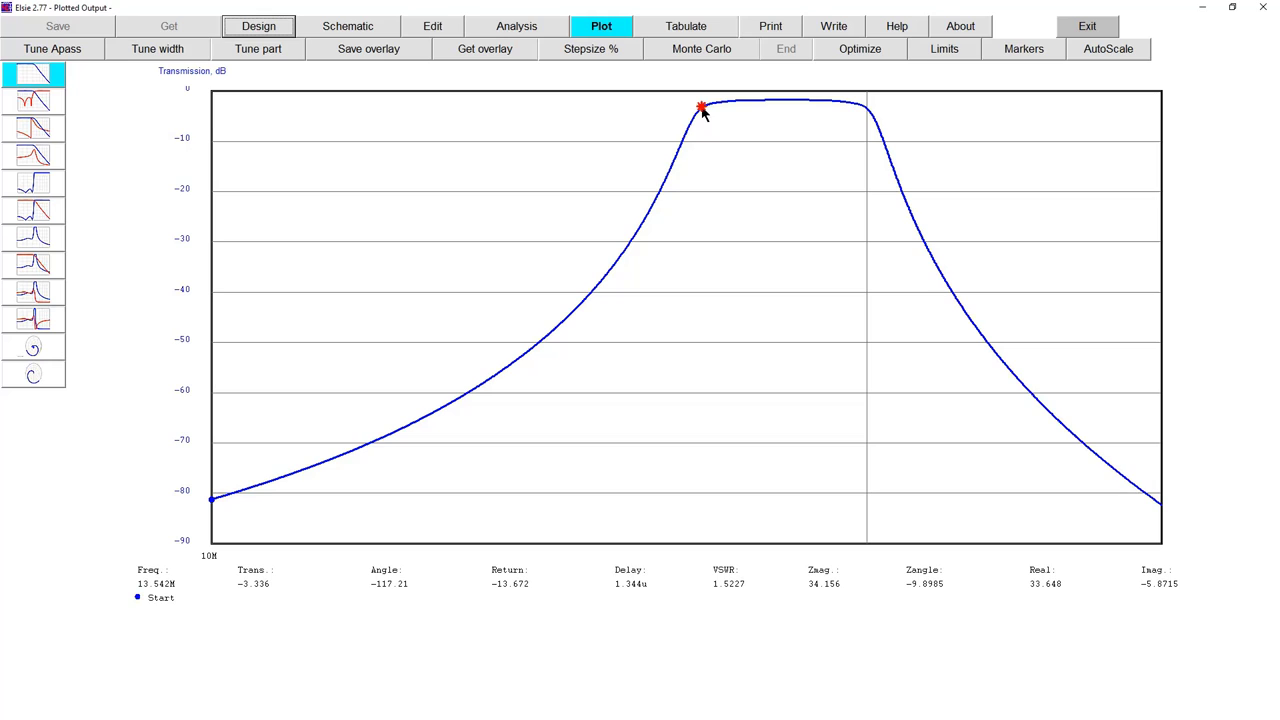
pyautogui.moveTo(703, 112); pyautogui.dragTo(872, 114)
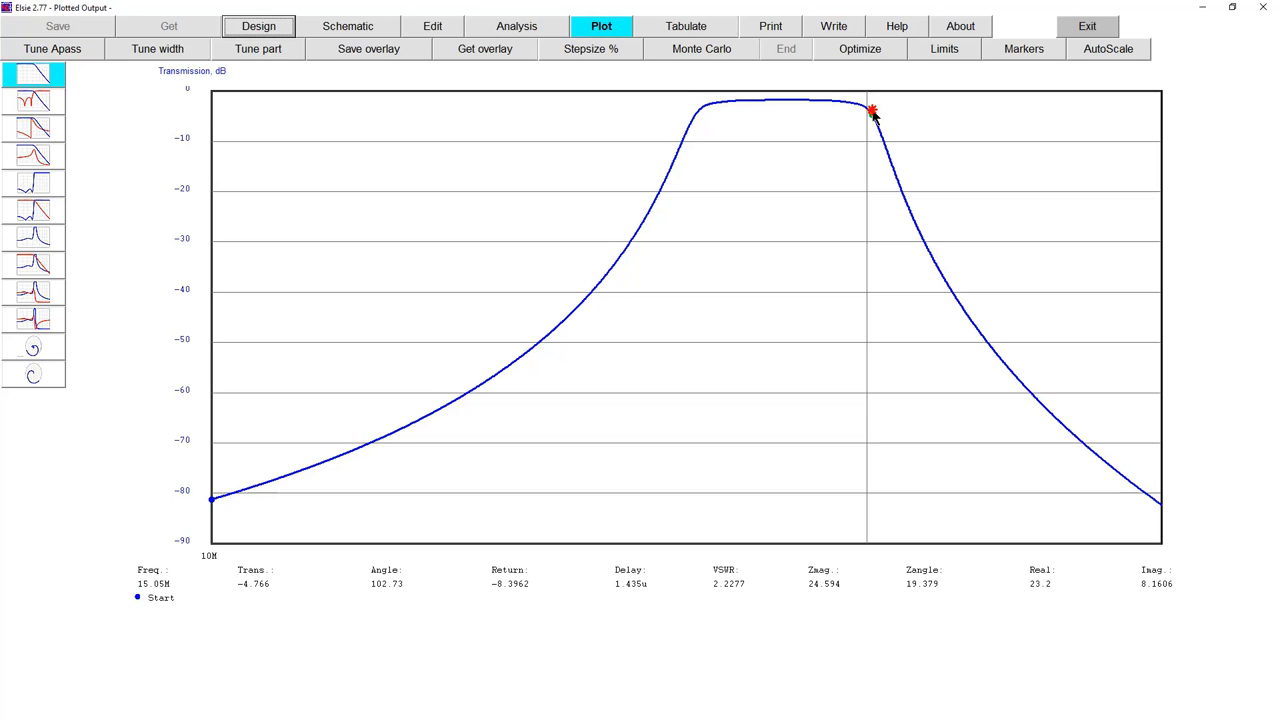
pyautogui.moveTo(872, 114)
pyautogui.mouseDown()
pyautogui.moveTo(783, 104)
pyautogui.moveTo(697, 120)
pyautogui.moveTo(765, 100)
pyautogui.moveTo(786, 110)
pyautogui.mouseUp()
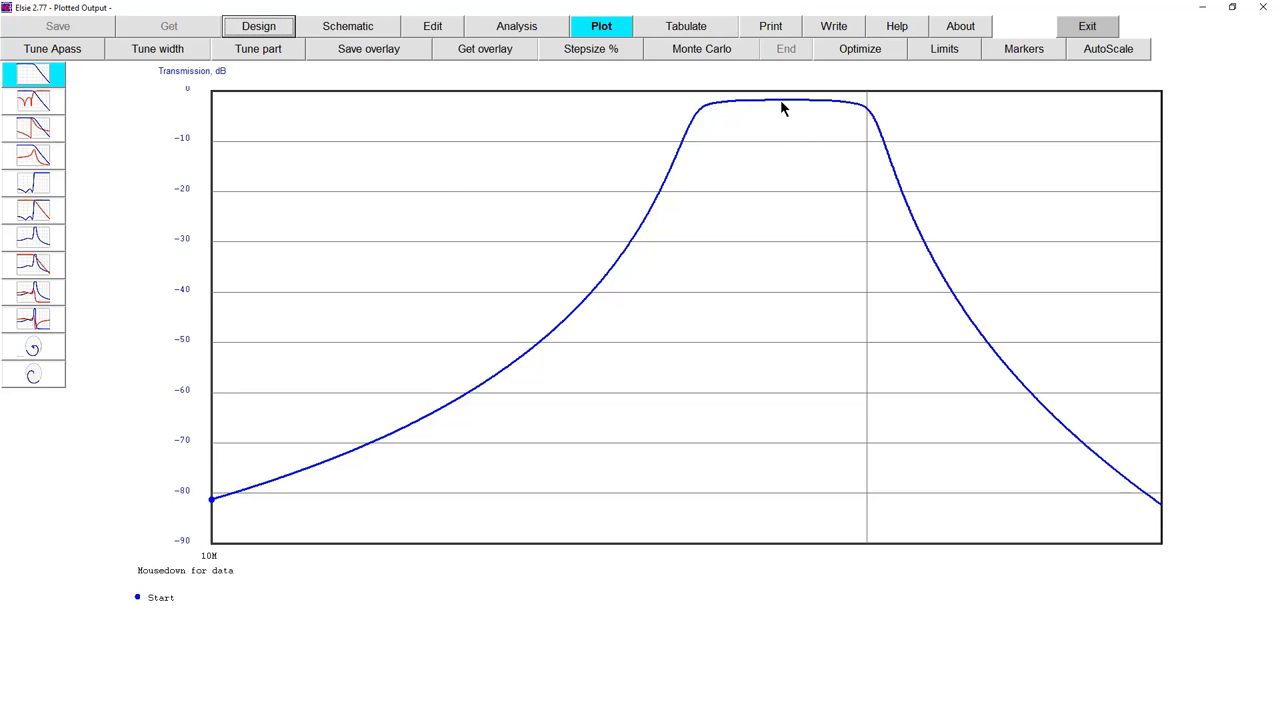
pyautogui.moveTo(783, 108); pyautogui.dragTo(785, 107)
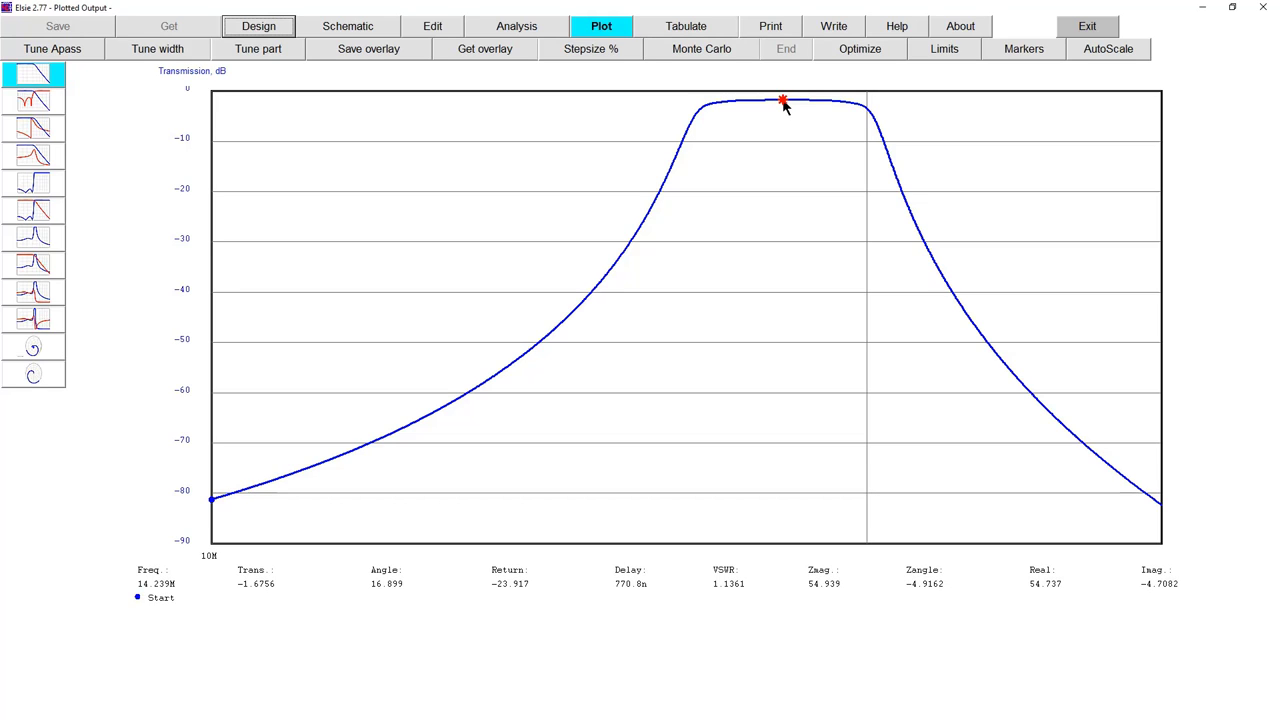
pyautogui.moveTo(785, 107); pyautogui.dragTo(785, 107)
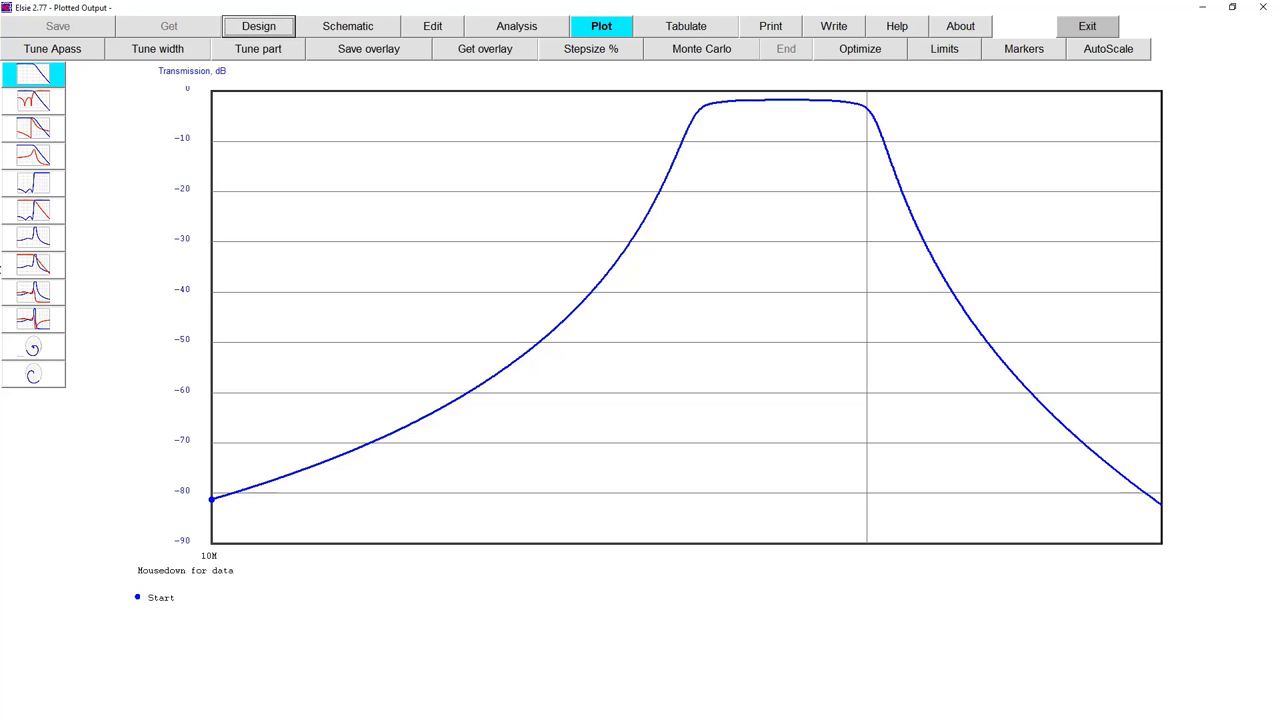
# Plot the VSWR together with the transmission response and inspect the passband ripple.
pyautogui.click(44, 209)
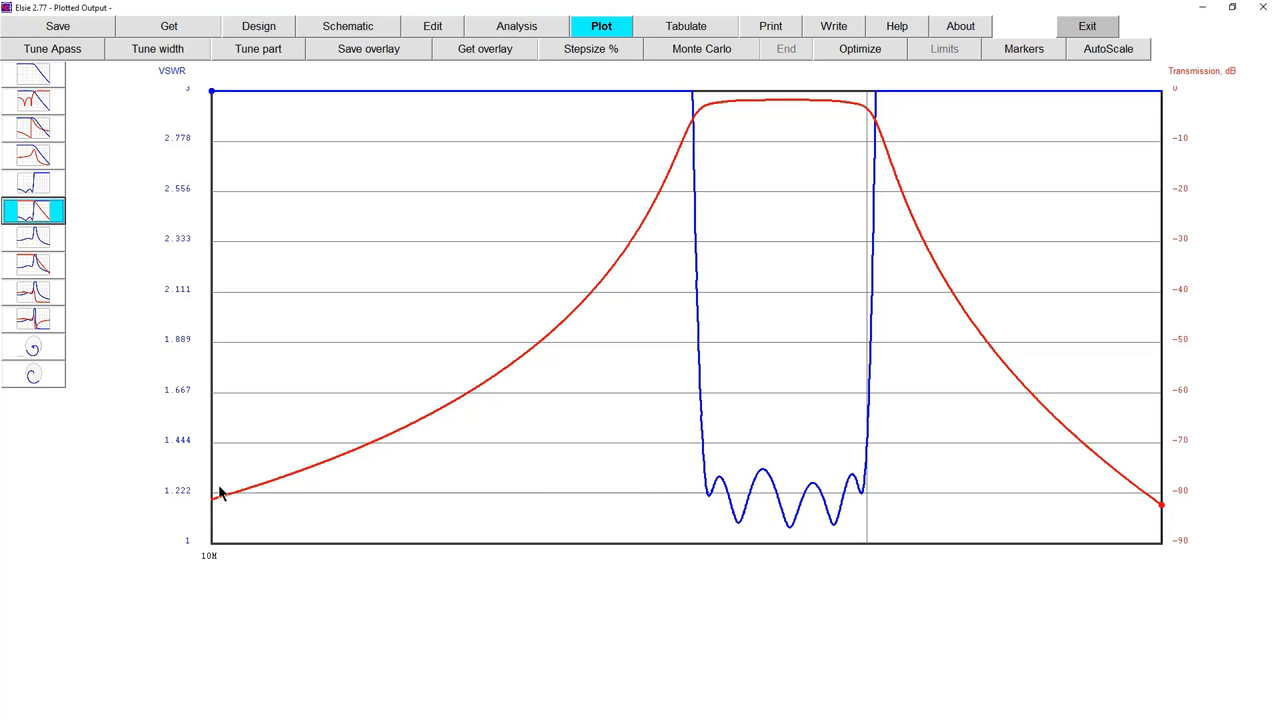
pyautogui.click(760, 474)
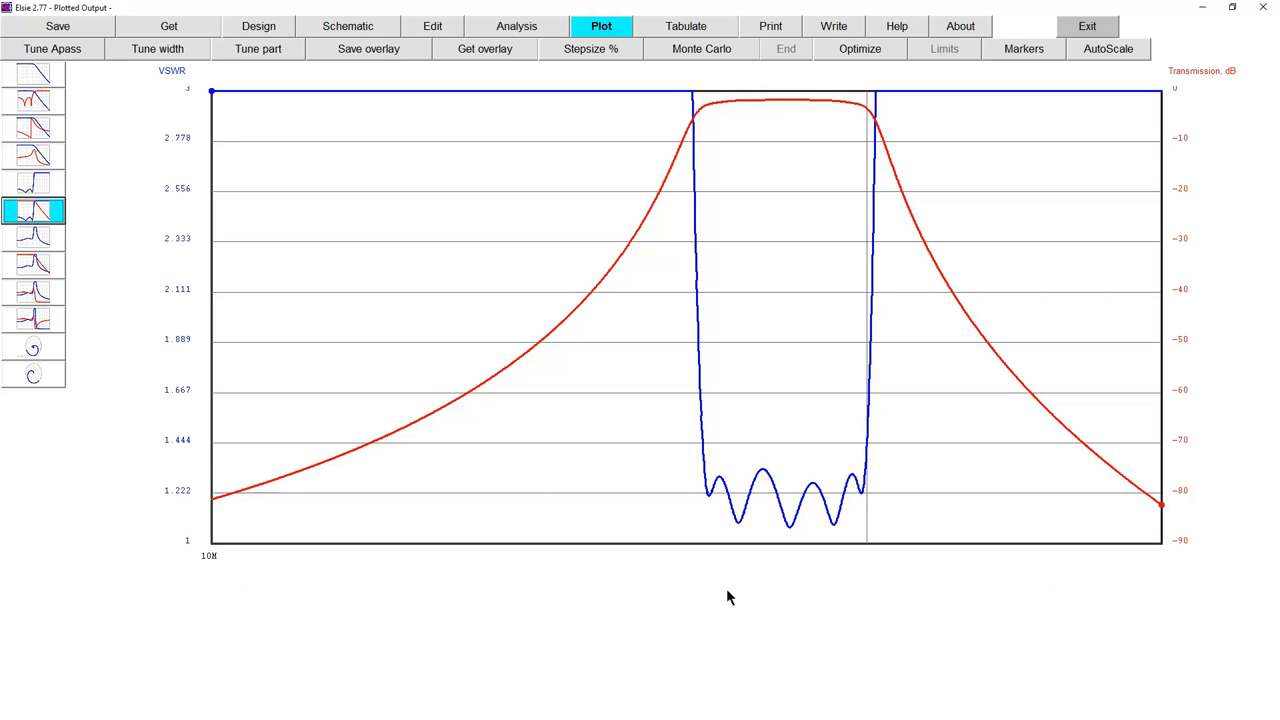
# Set the passband ripple to 0.05 and replot the VSWR and transmission curves.
pyautogui.click(262, 30)
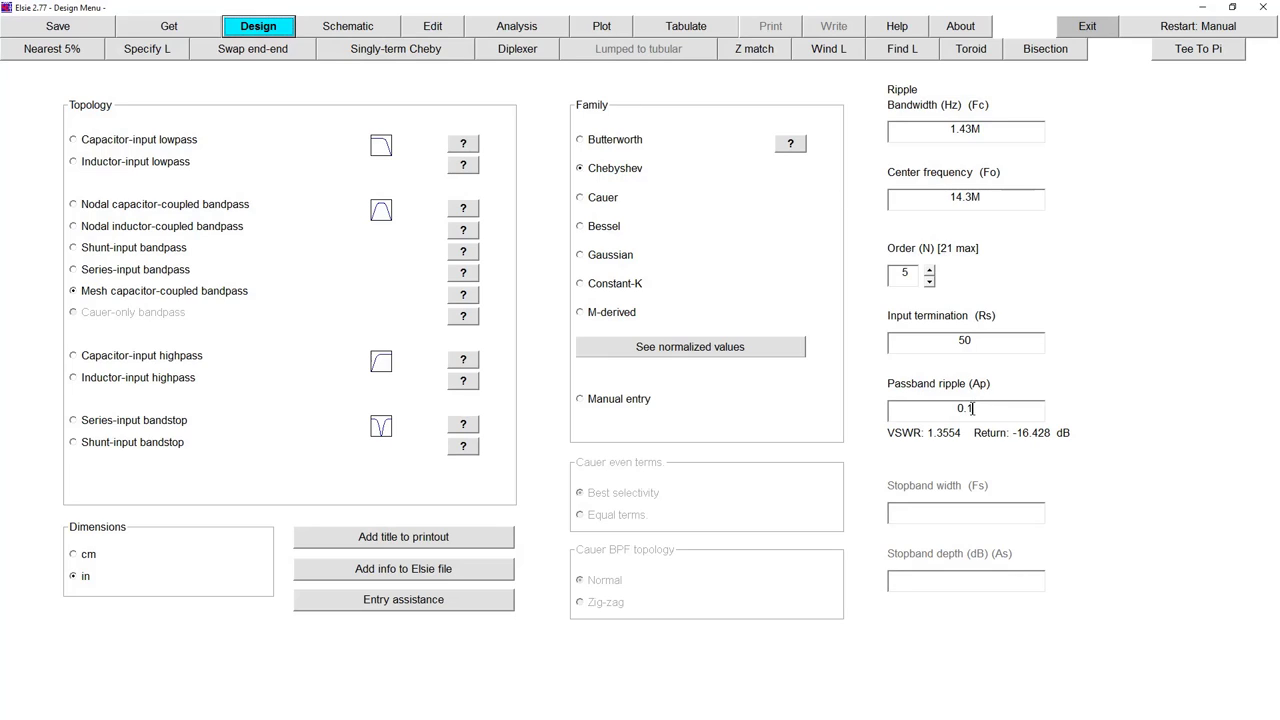
pyautogui.click(969, 406)
pyautogui.press('BackSpace')
pyautogui.write('05')
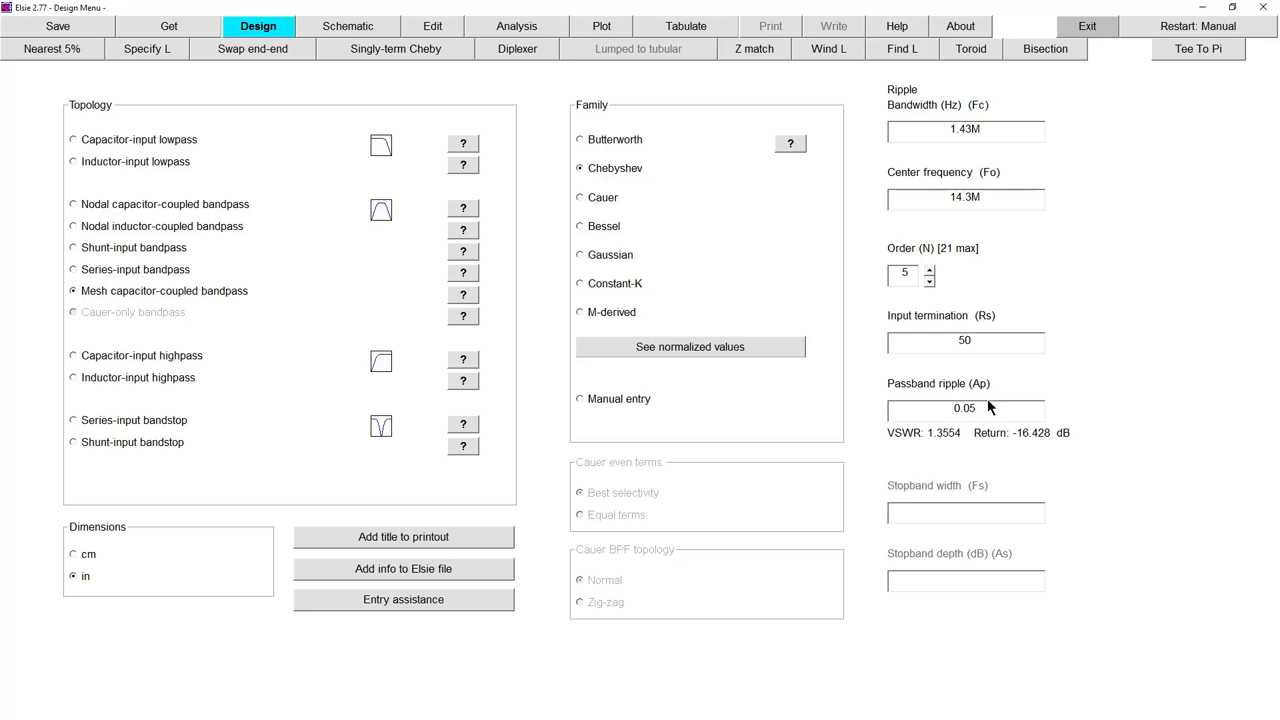
pyautogui.click(606, 27)
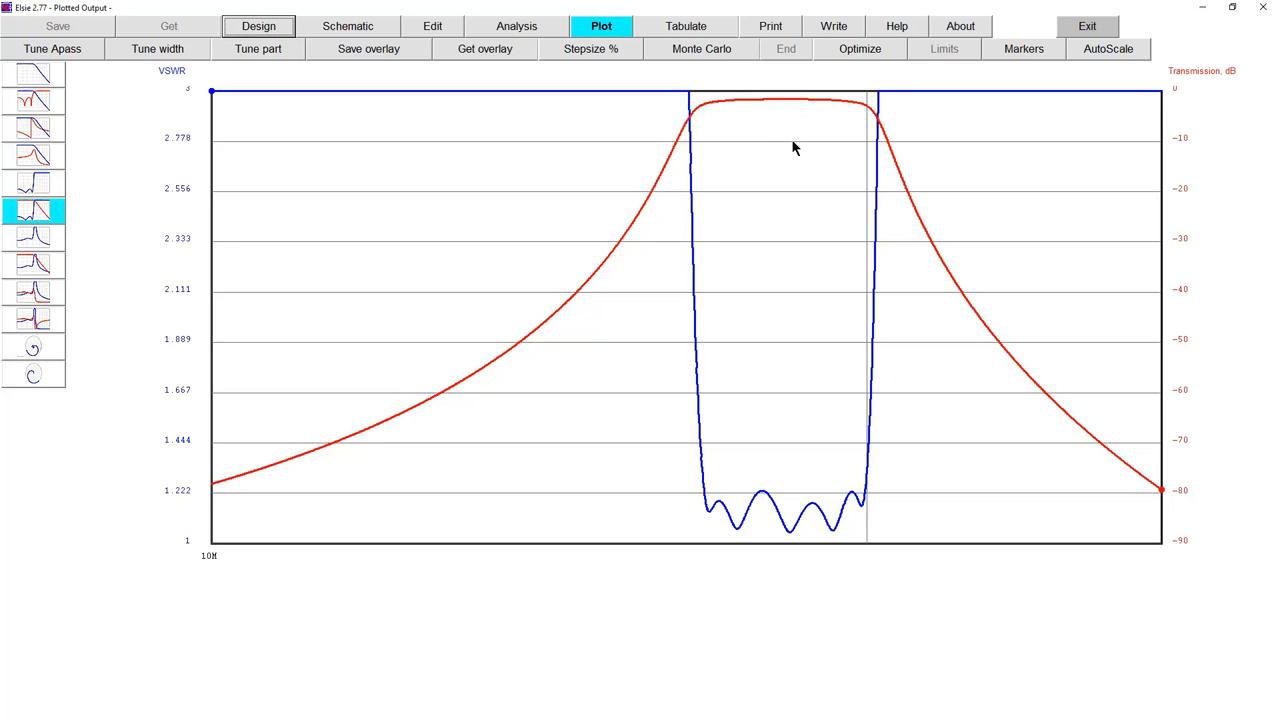
# Set the ripple bandwidth to 143k and view the recalculated schematic.
pyautogui.click(255, 27)
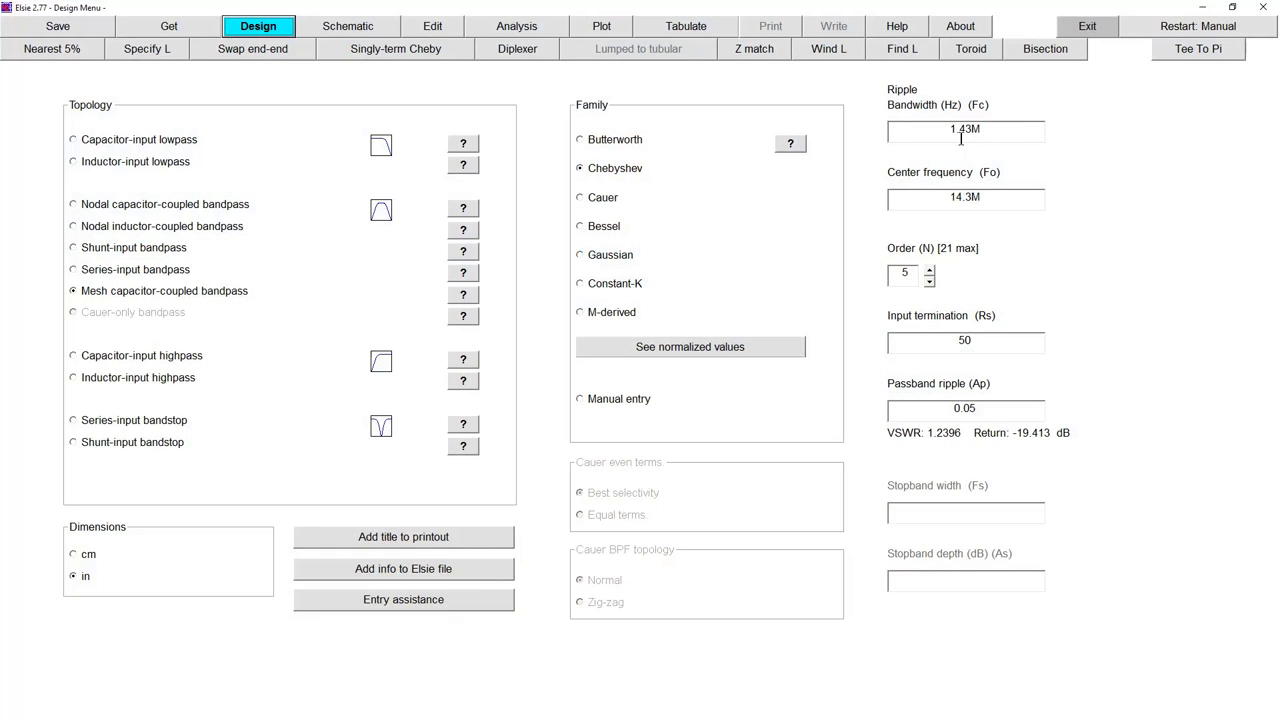
pyautogui.click(960, 136)
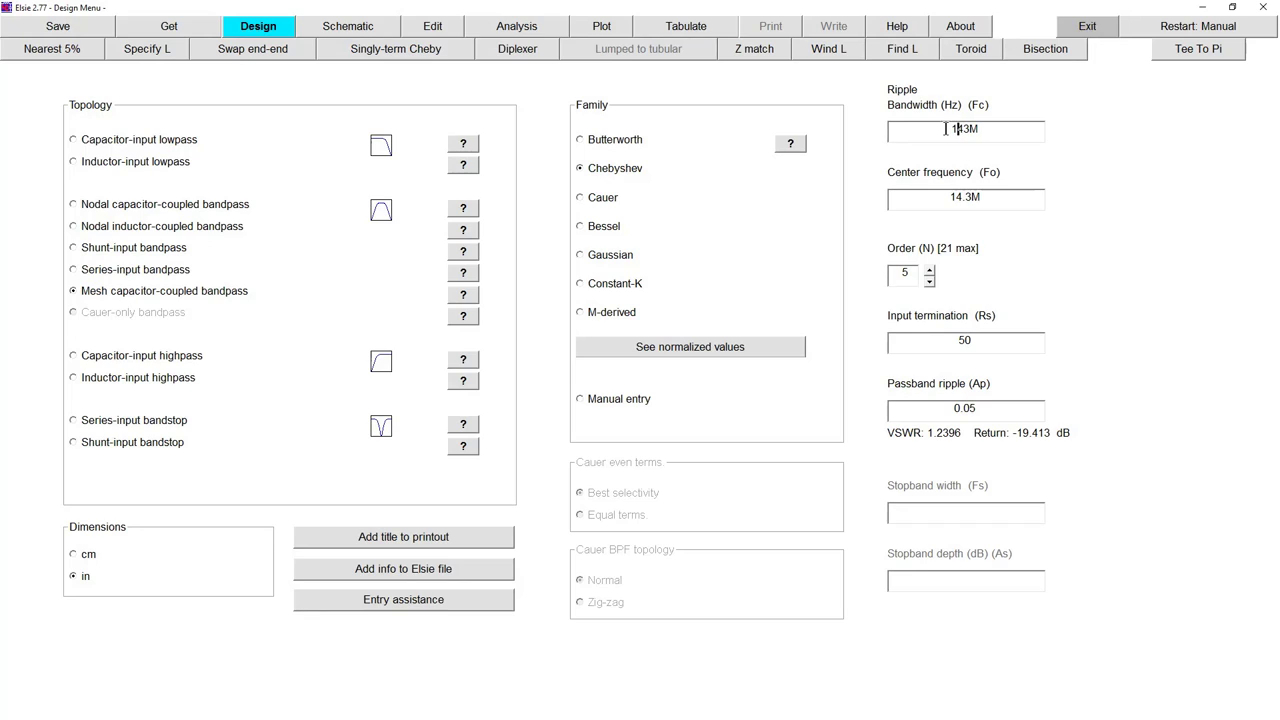
pyautogui.moveTo(946, 129); pyautogui.dragTo(1037, 143)
pyautogui.write('143k')
pyautogui.click(361, 28)
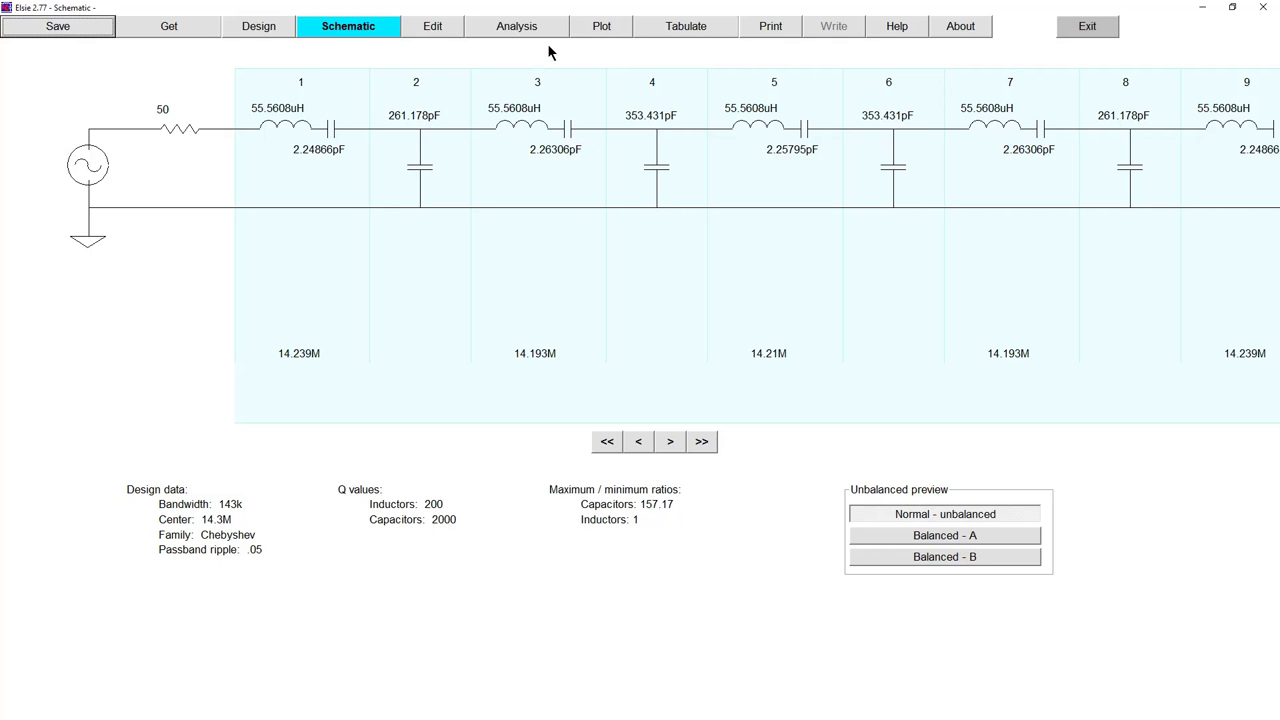
# Plot the narrowed filter's VSWR and transmission and read the values at the transmission peak and along its upper-frequency slope.
pyautogui.click(601, 32)
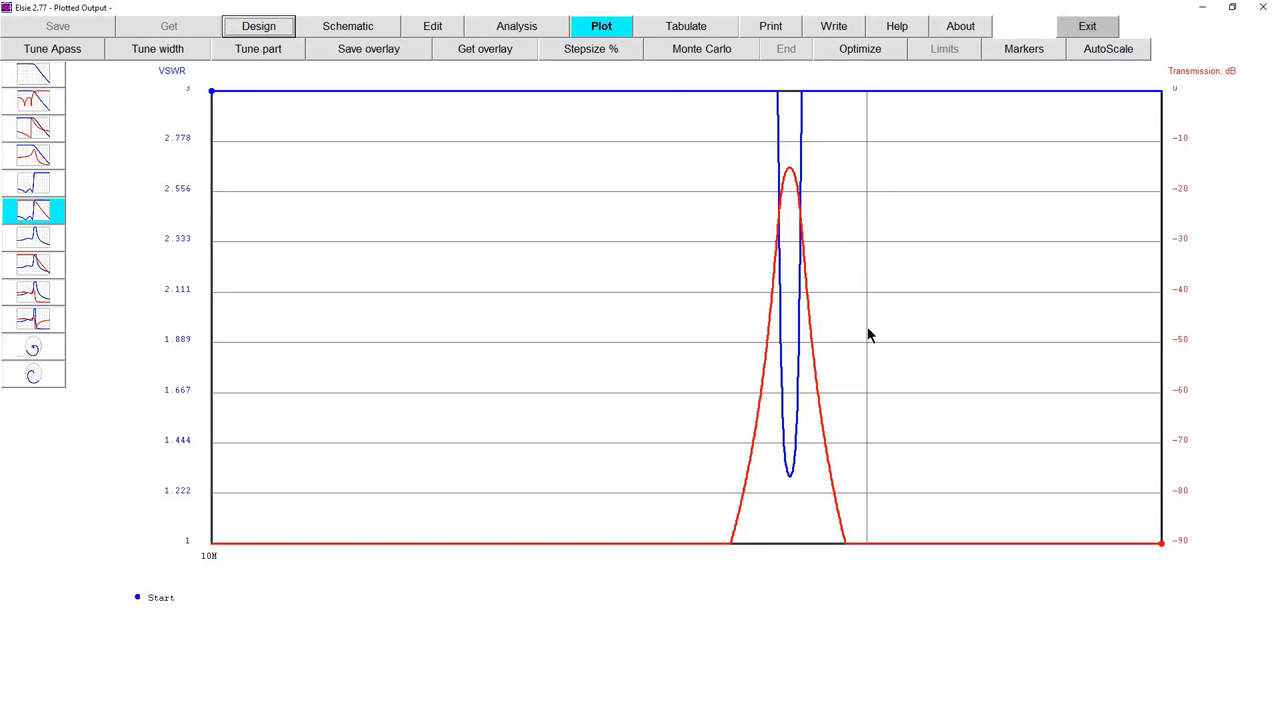
pyautogui.click(789, 173)
pyautogui.click(789, 173)
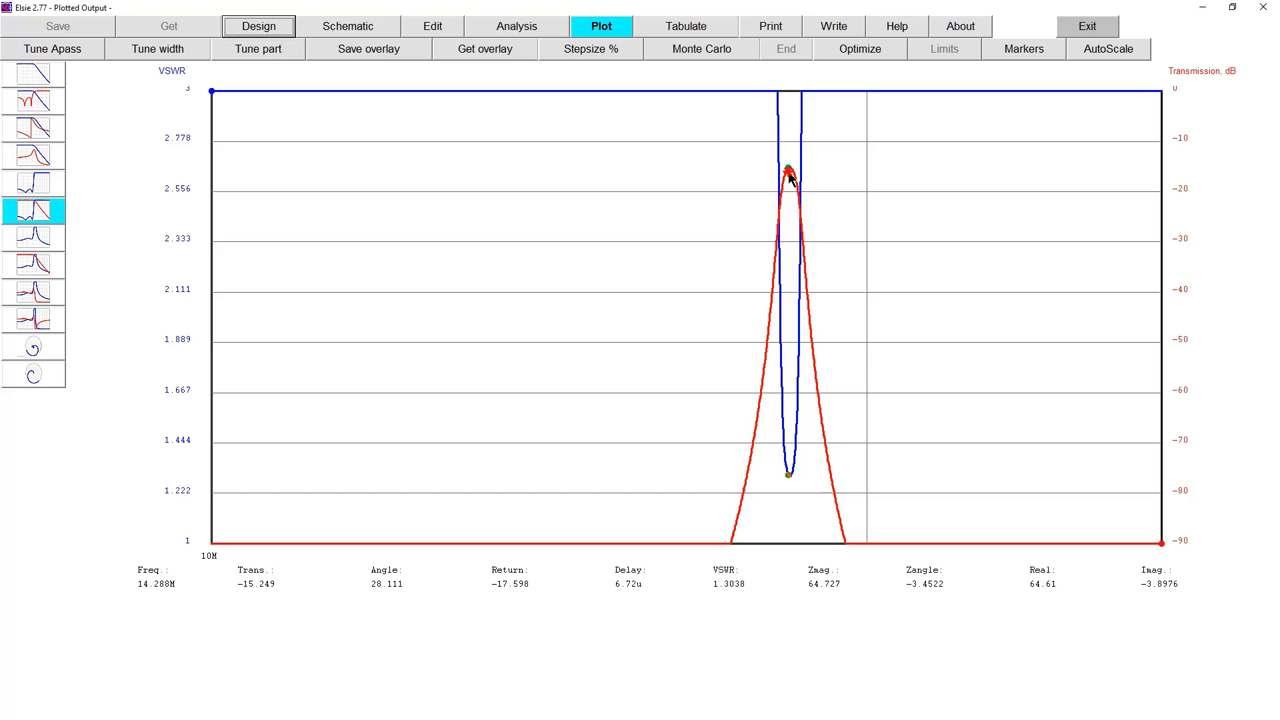
pyautogui.moveTo(789, 172); pyautogui.dragTo(797, 211)
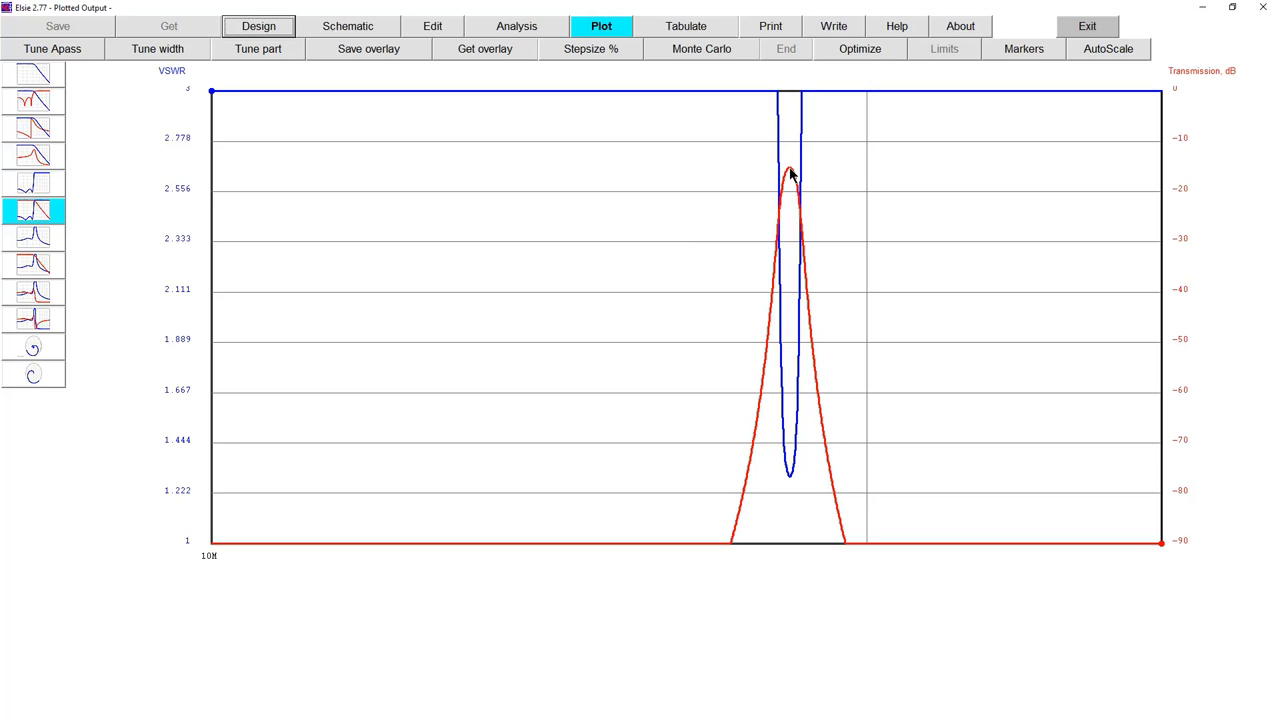
# Set the ripple bandwidth to 14.3k, view the recalculated schematic and plot the response.
pyautogui.click(259, 28)
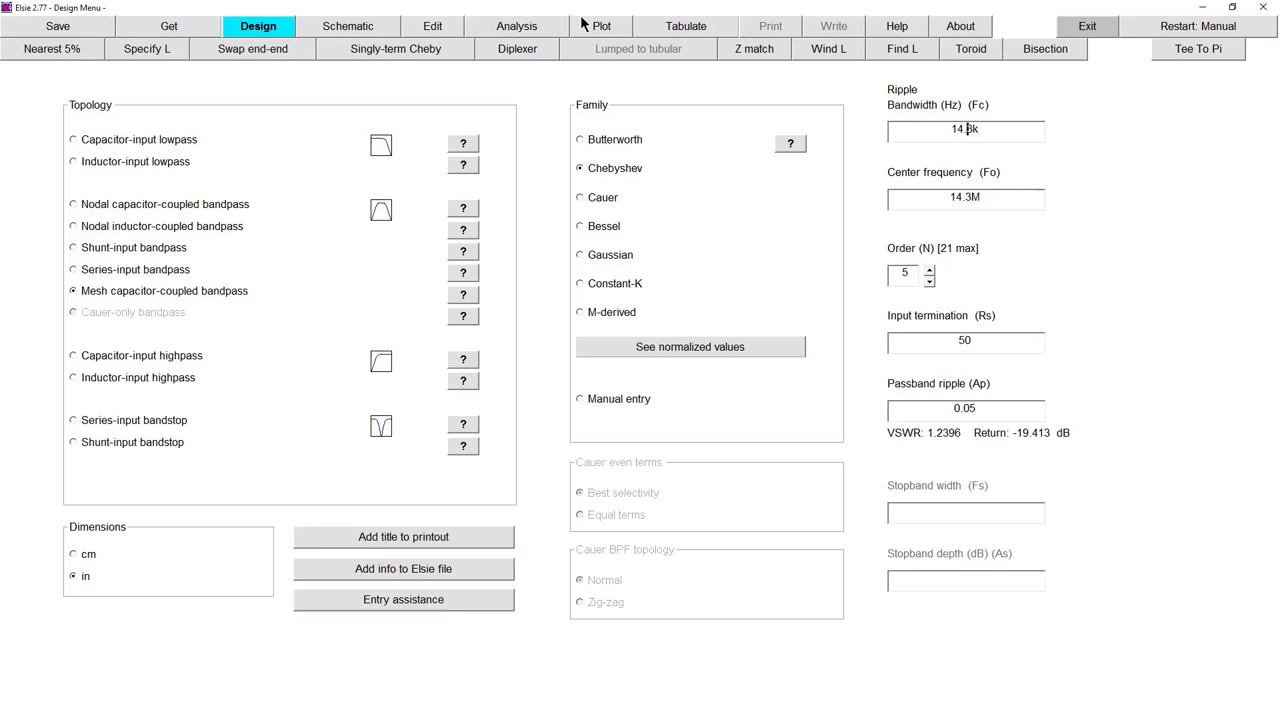
pyautogui.click(347, 27)
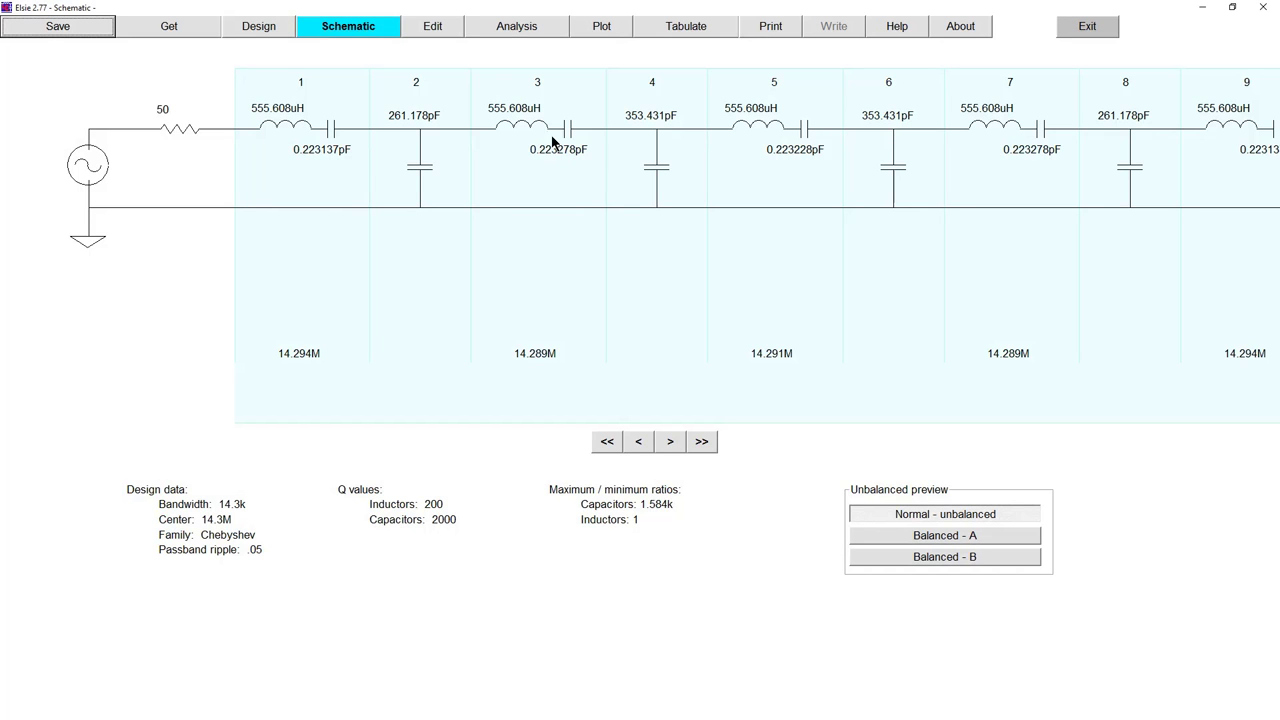
pyautogui.click(601, 28)
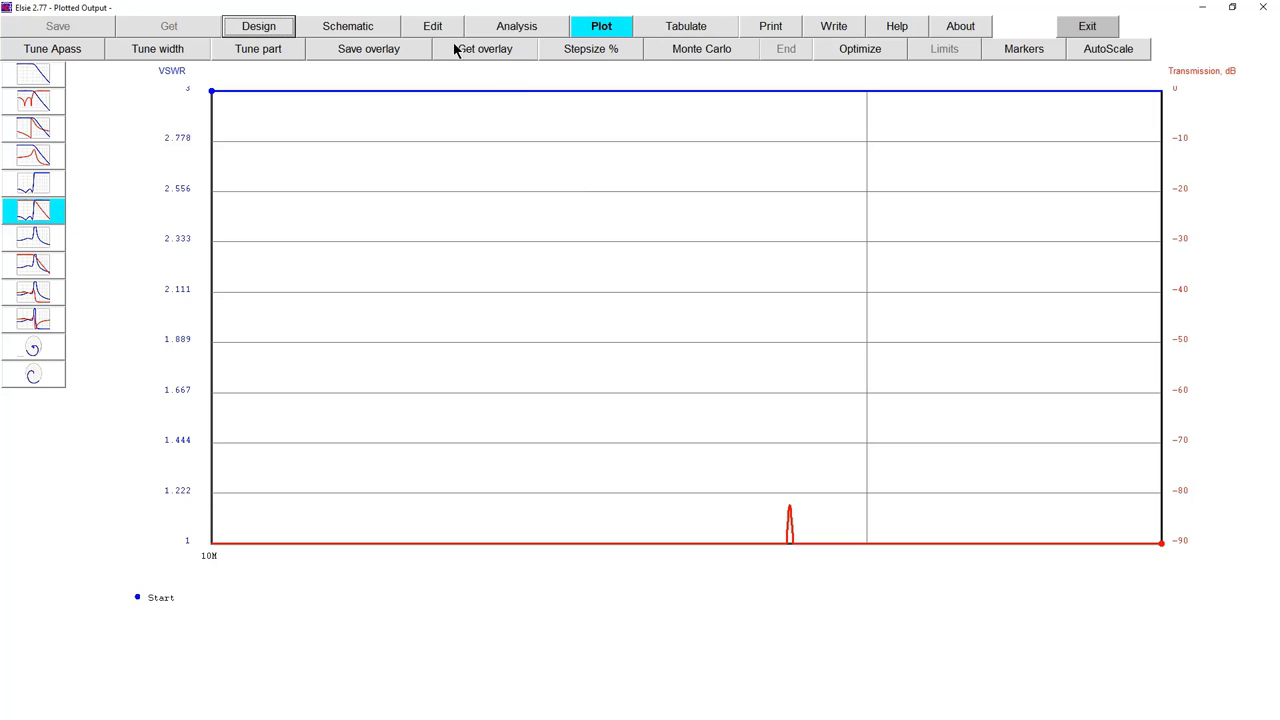
# Set the inductor Q to 80k and the capacitor Q to 10M, and replot the response.
pyautogui.click(508, 29)
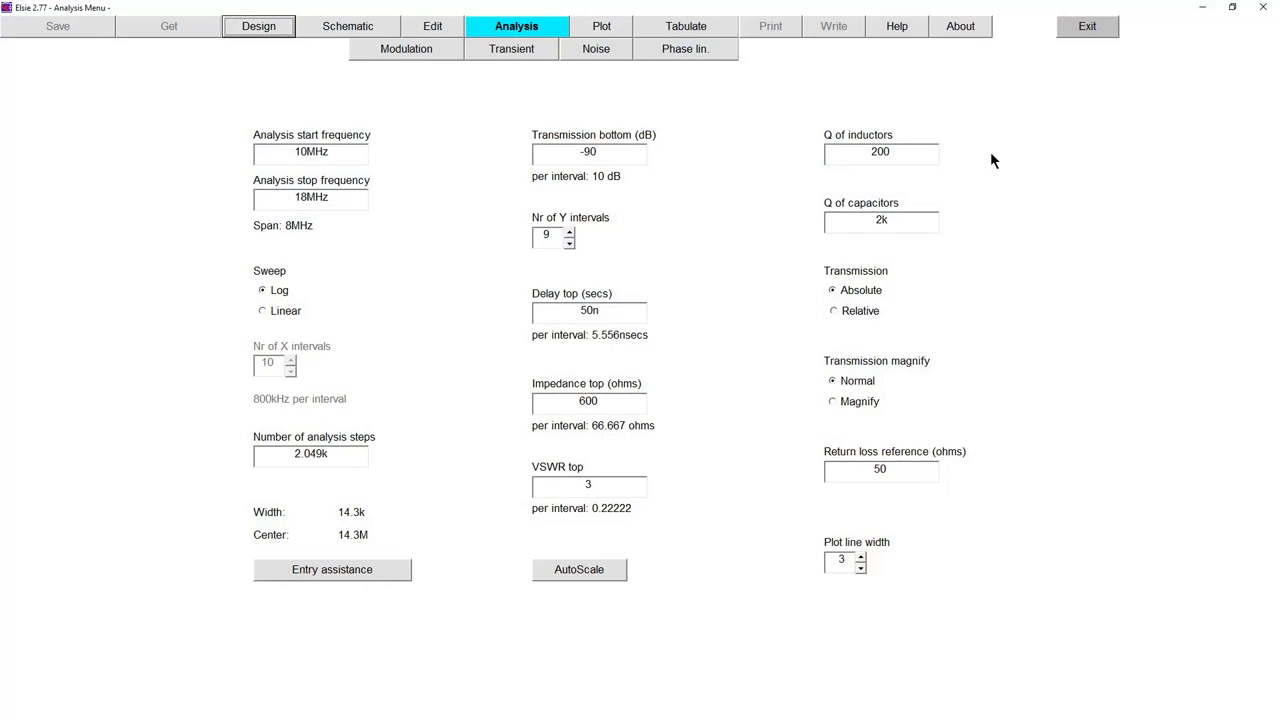
pyautogui.click(890, 151)
pyautogui.doubleClick(858, 151)
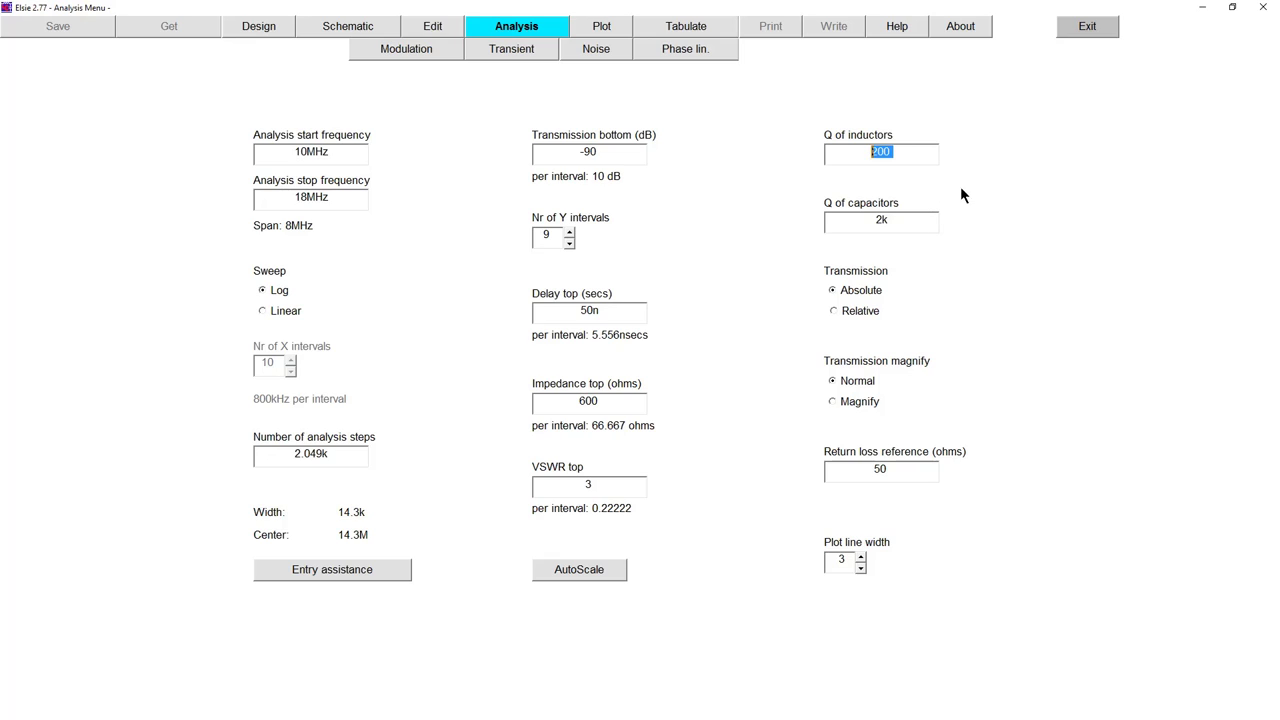
pyautogui.write('80k')
pyautogui.click(893, 225)
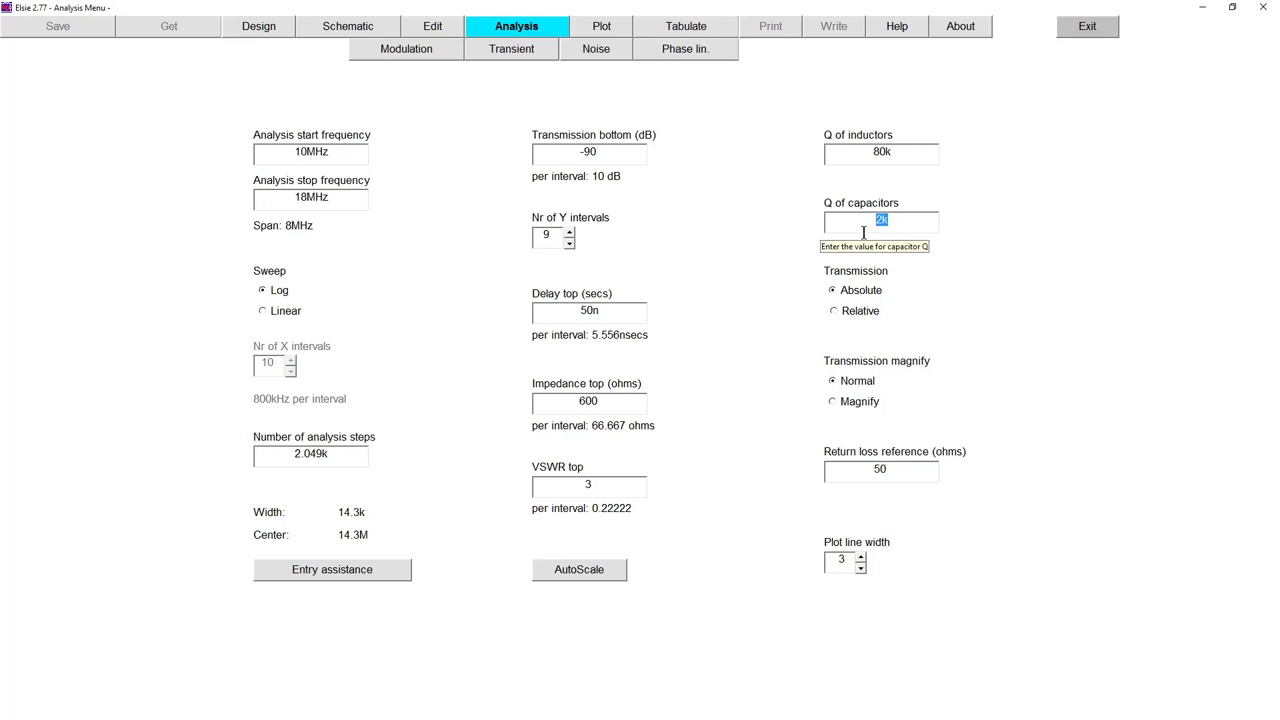
pyautogui.write('10')
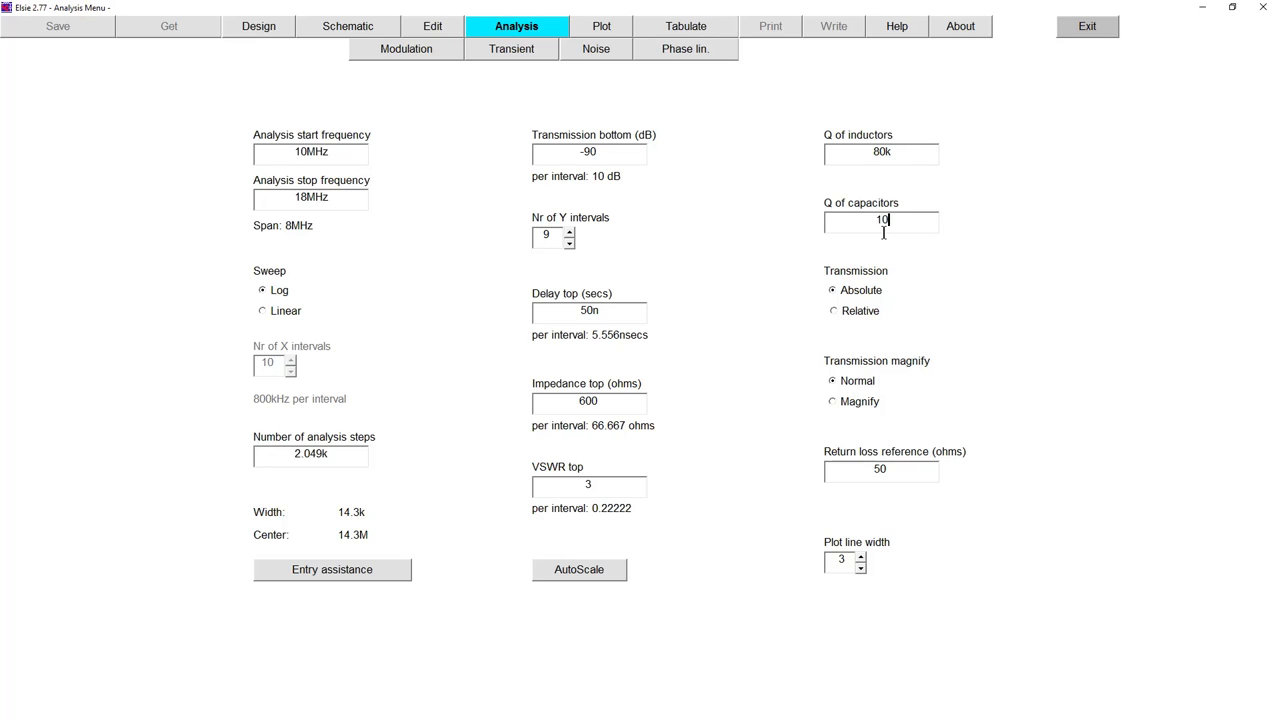
pyautogui.write('M')
pyautogui.click(595, 30)
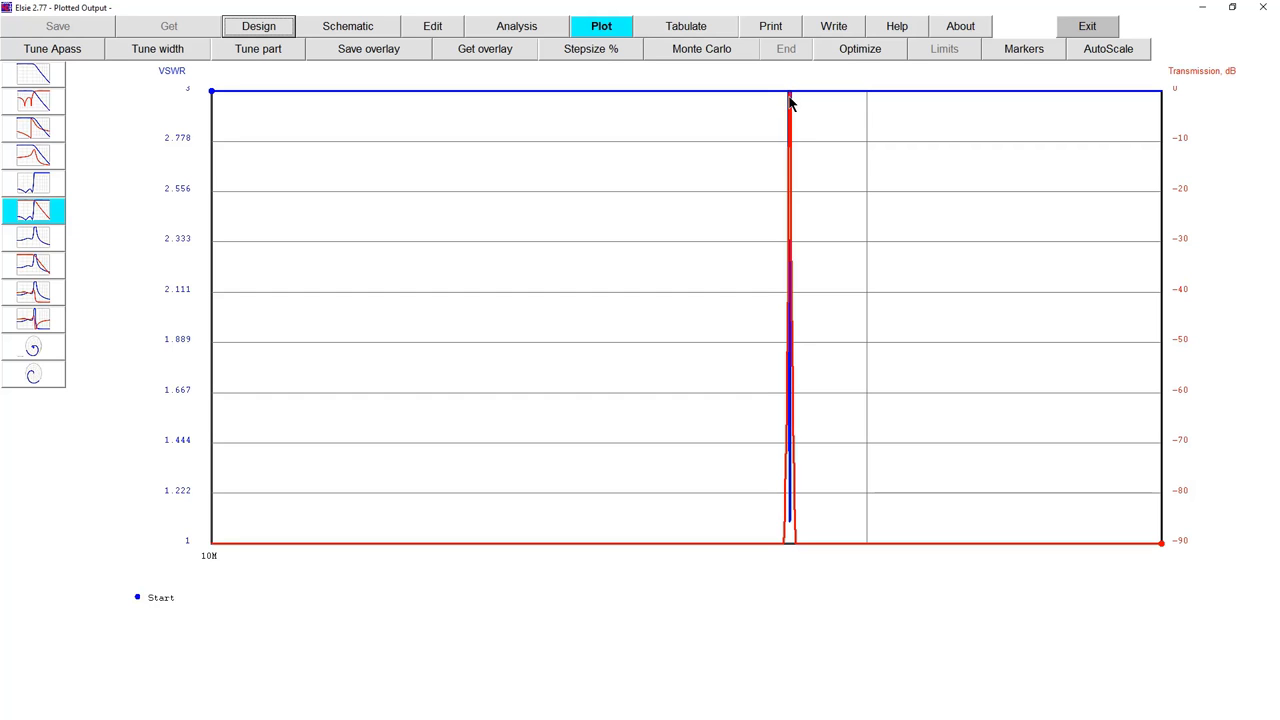
# Set the analysis start frequency to 14 and the stop frequency to 14.5M, and replot the response.
pyautogui.click(508, 31)
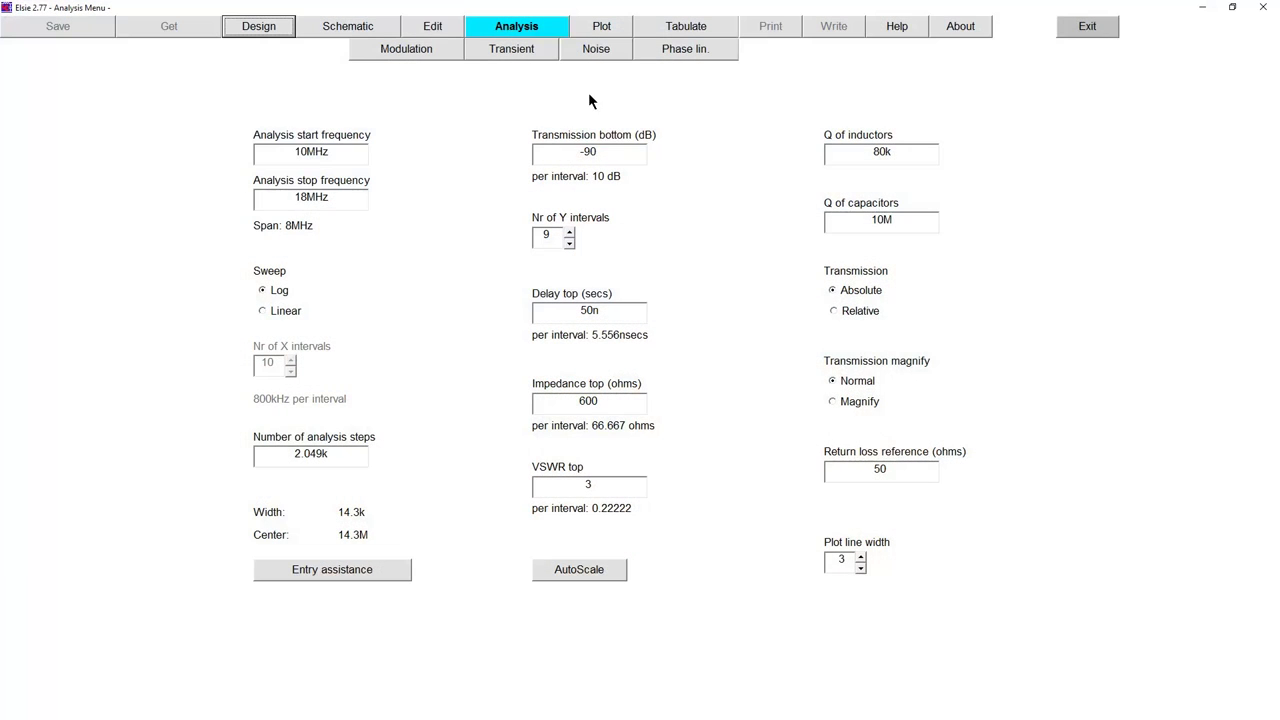
pyautogui.doubleClick(365, 152)
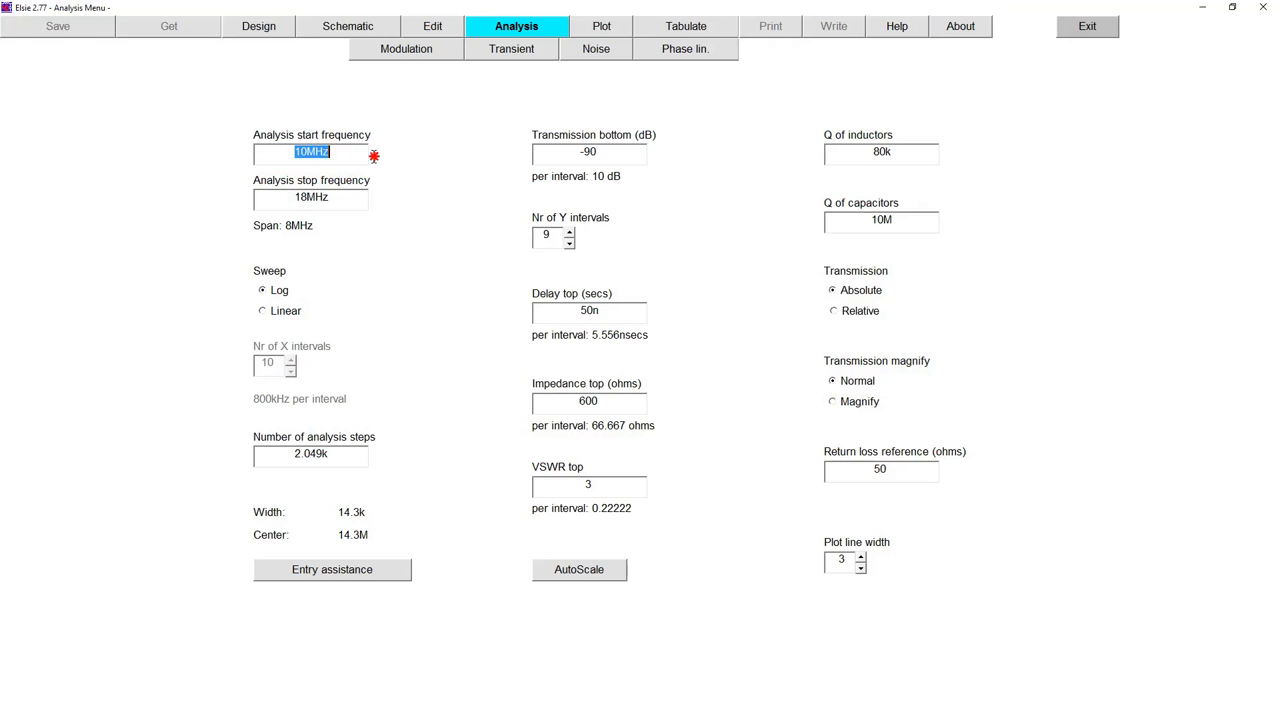
pyautogui.write('14')
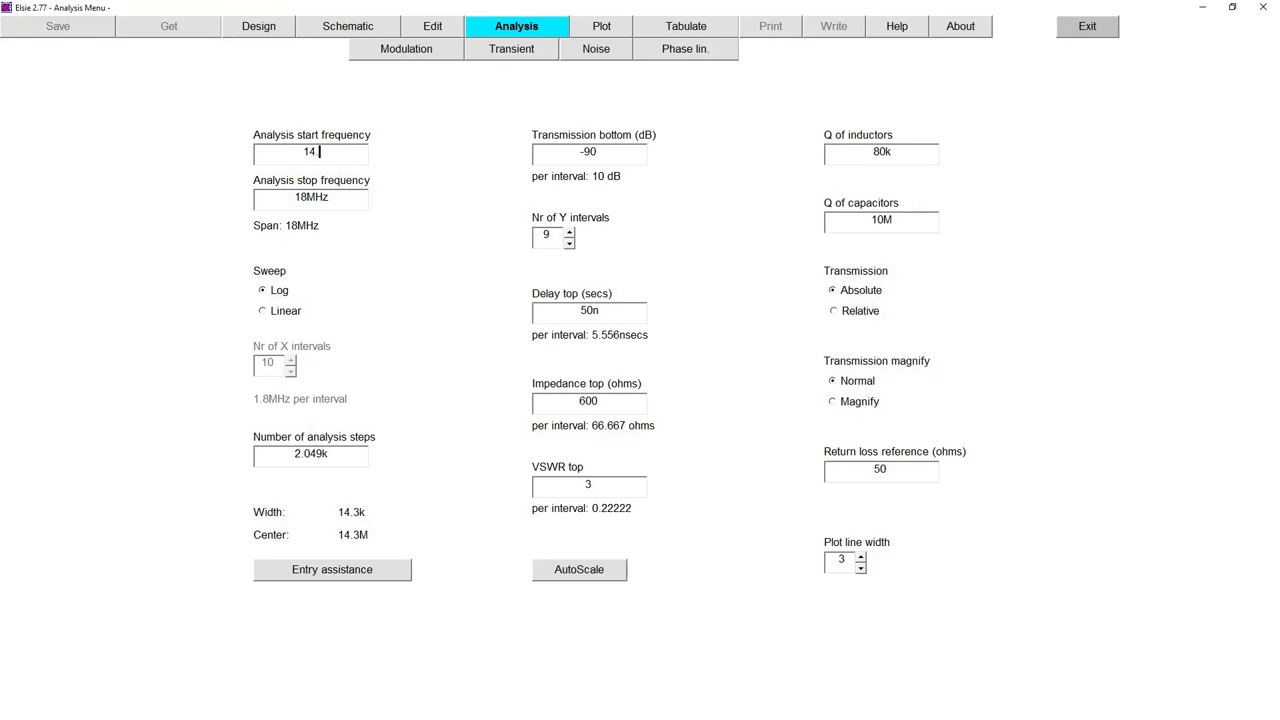
pyautogui.write('.3')
pyautogui.press('BackSpace')
pyautogui.press('BackSpace')
pyautogui.doubleClick(330, 196)
pyautogui.write('1')
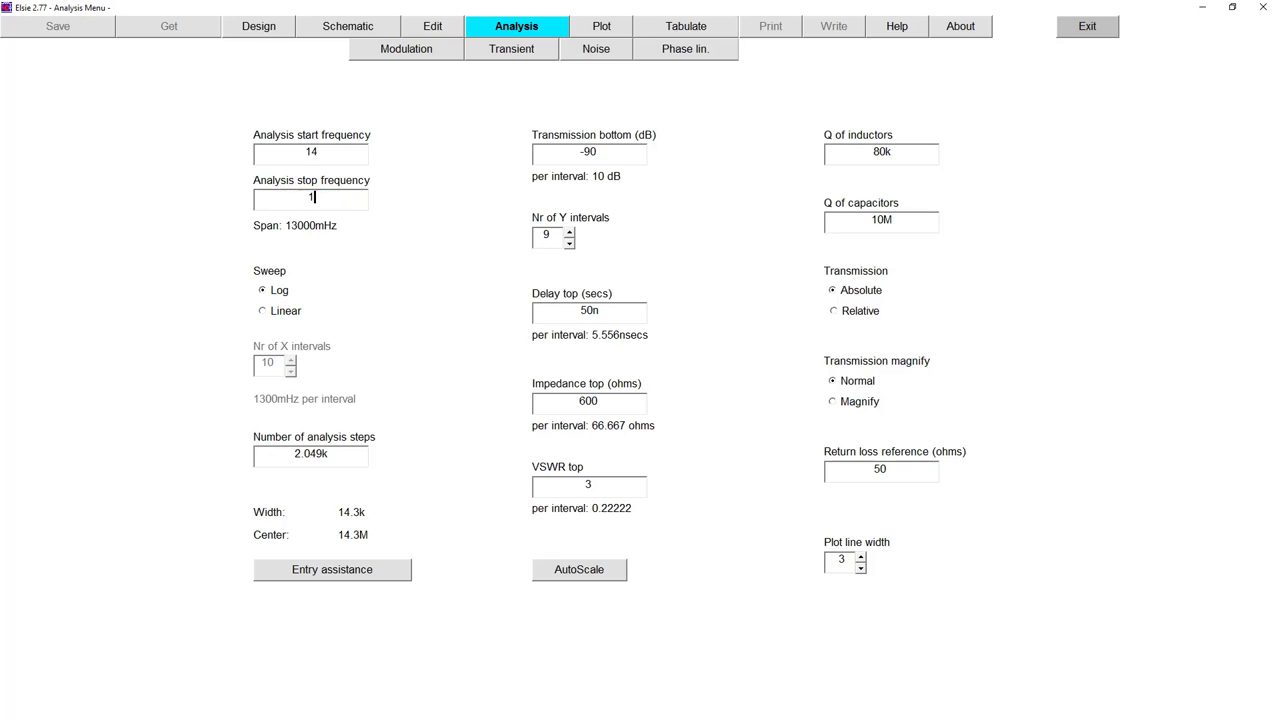
pyautogui.write('4.5')
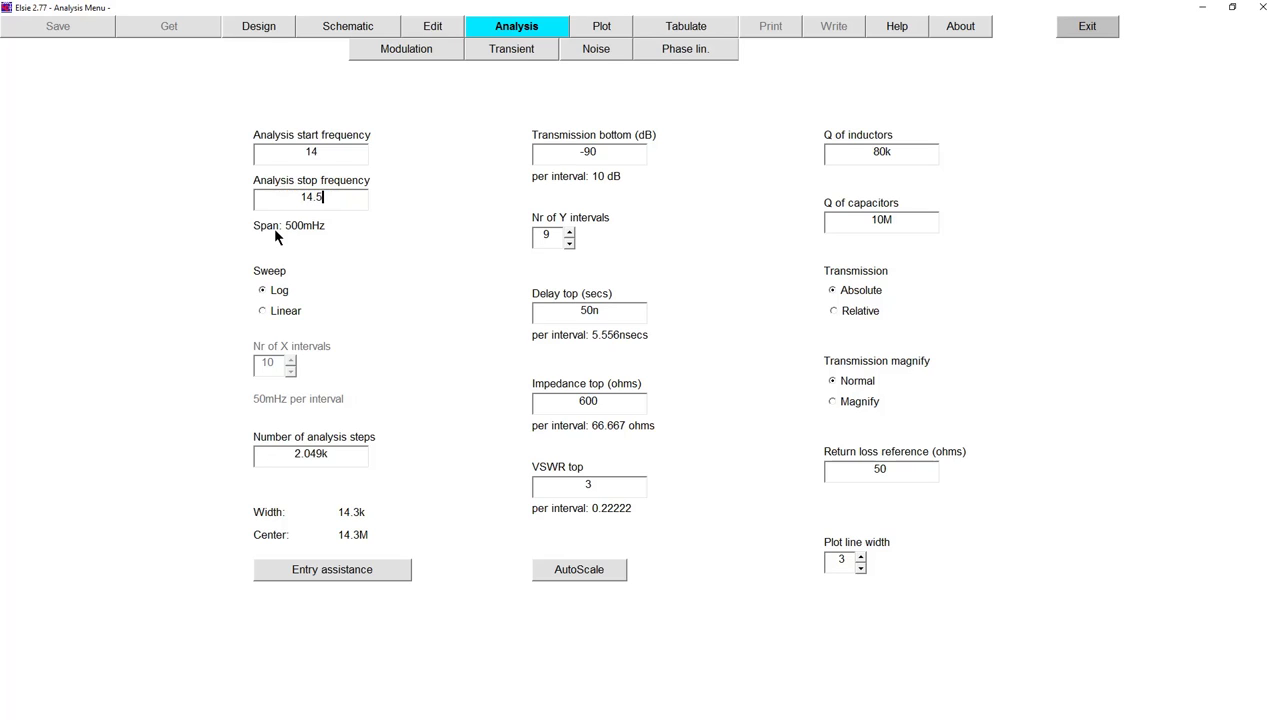
pyautogui.write('M')
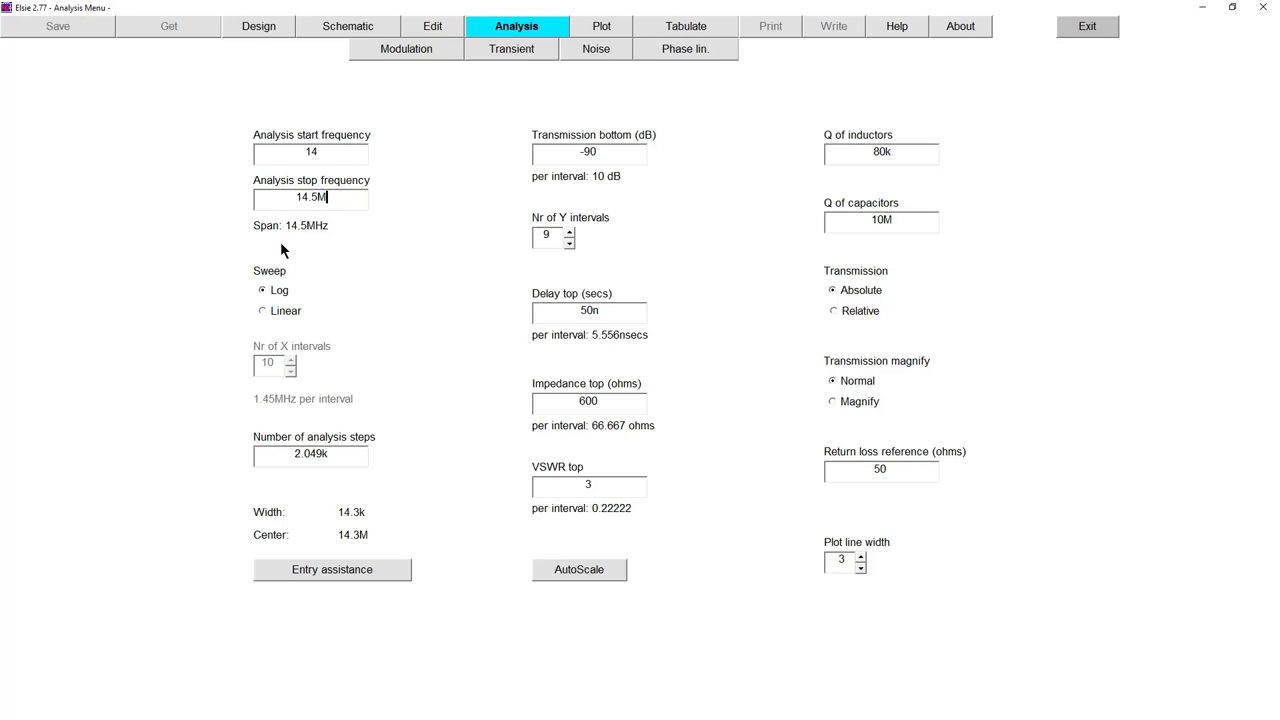
pyautogui.click(605, 24)
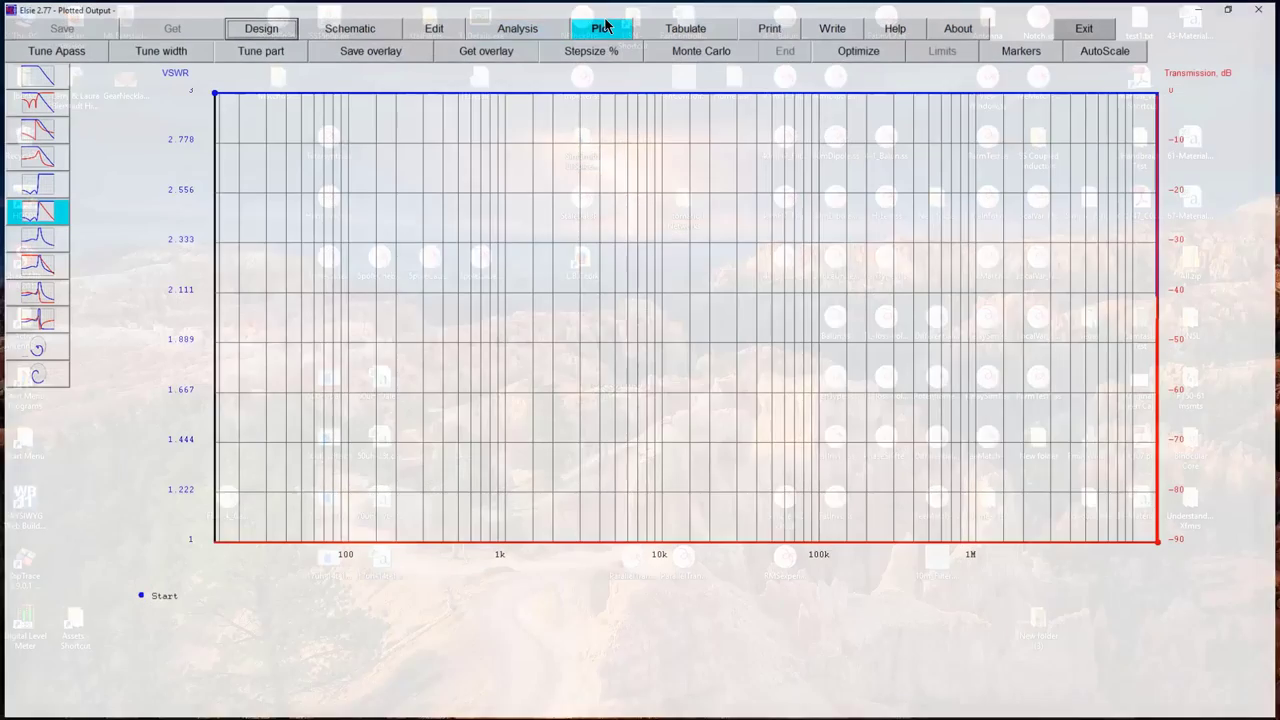
# Correct the analysis start frequency to 14MHz.
pyautogui.click(527, 28)
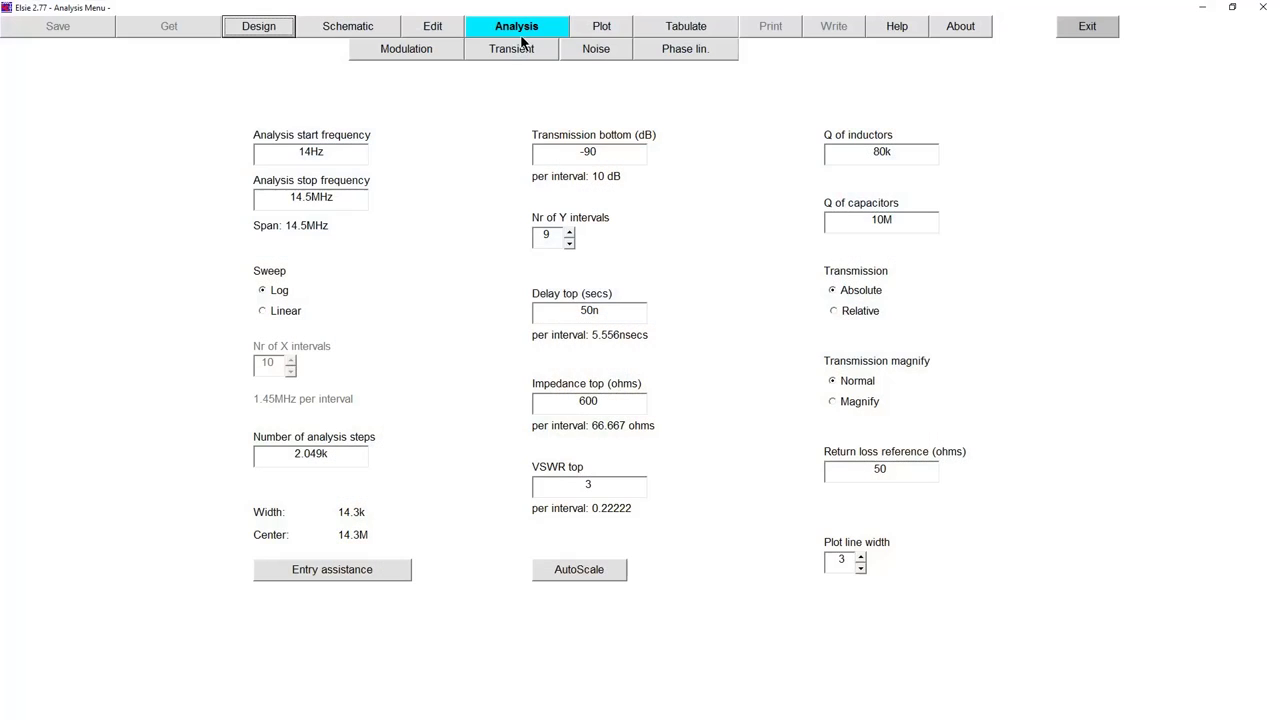
pyautogui.click(324, 157)
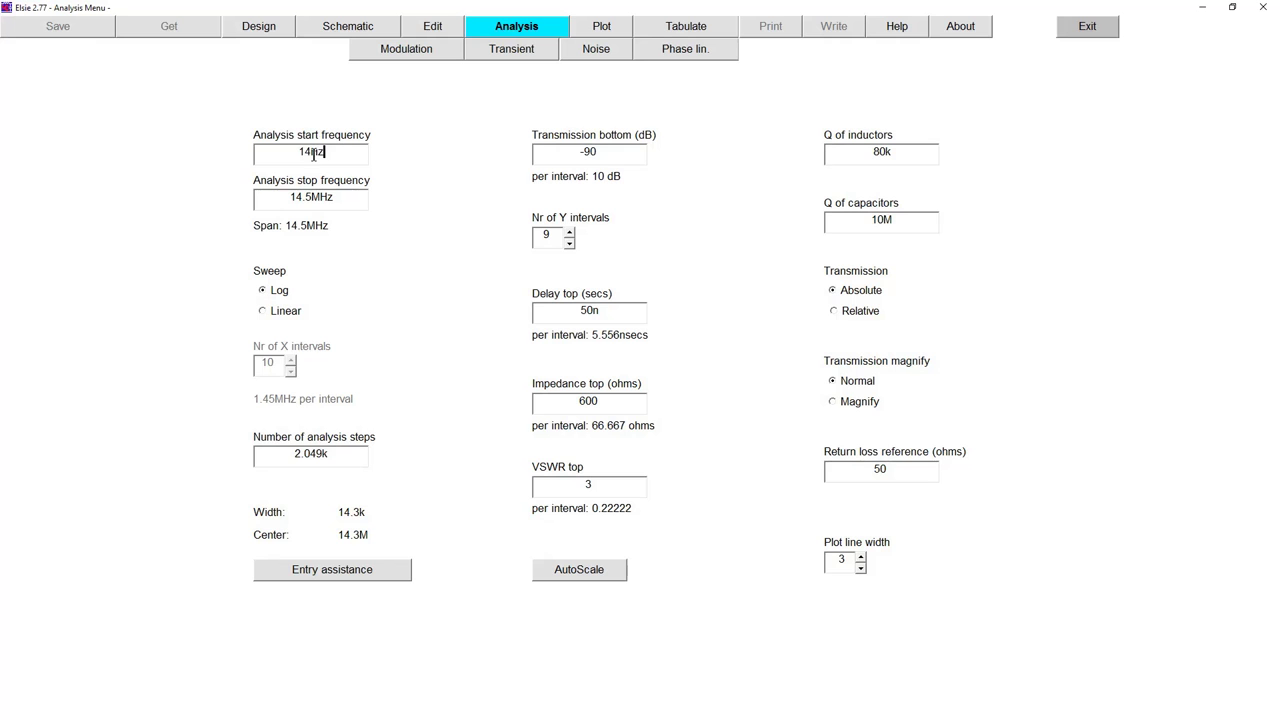
pyautogui.click(312, 192)
pyautogui.write('M')
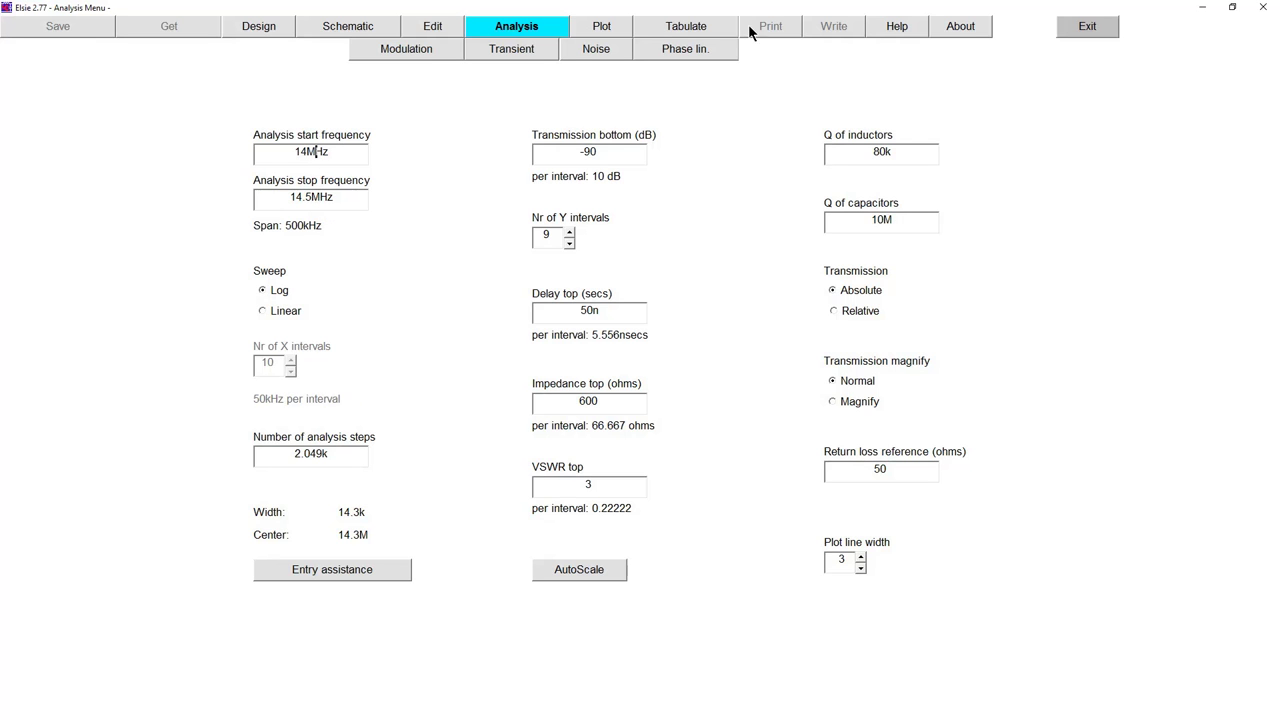
# Plot the VSWR and transmission over the corrected frequency range and read the values at the passband center.
pyautogui.click(602, 28)
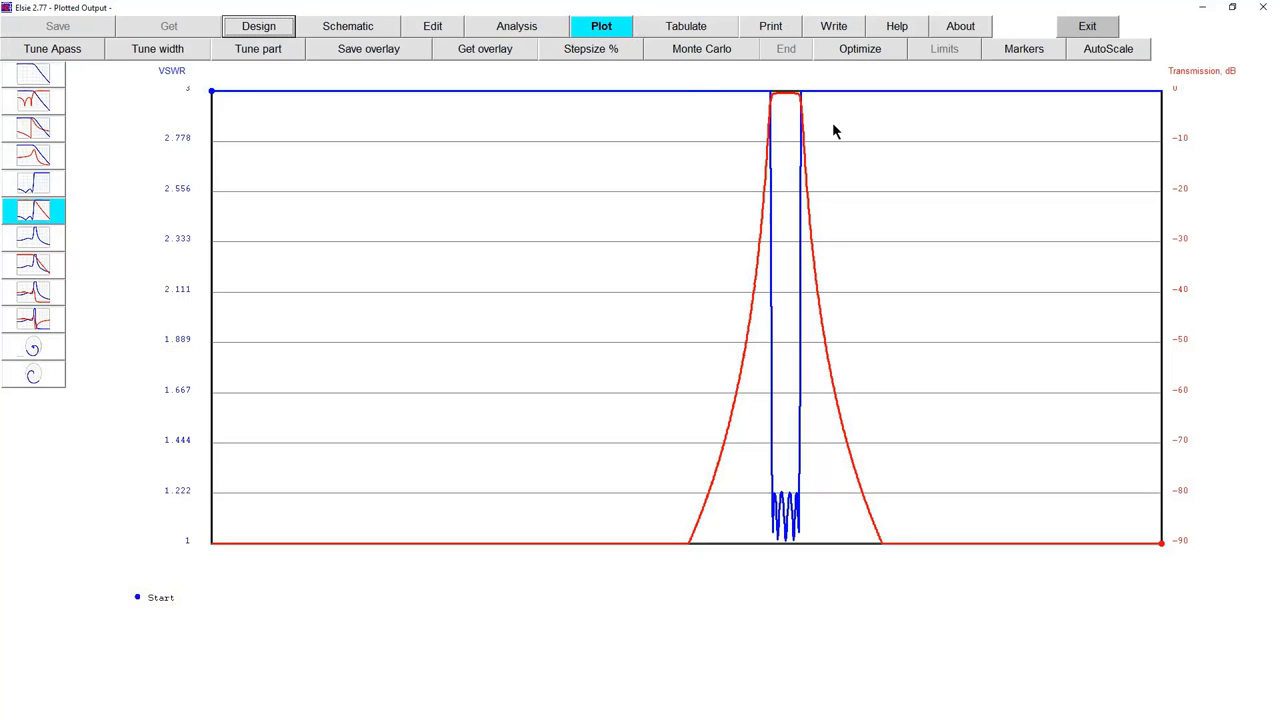
pyautogui.moveTo(787, 96); pyautogui.dragTo(788, 98)
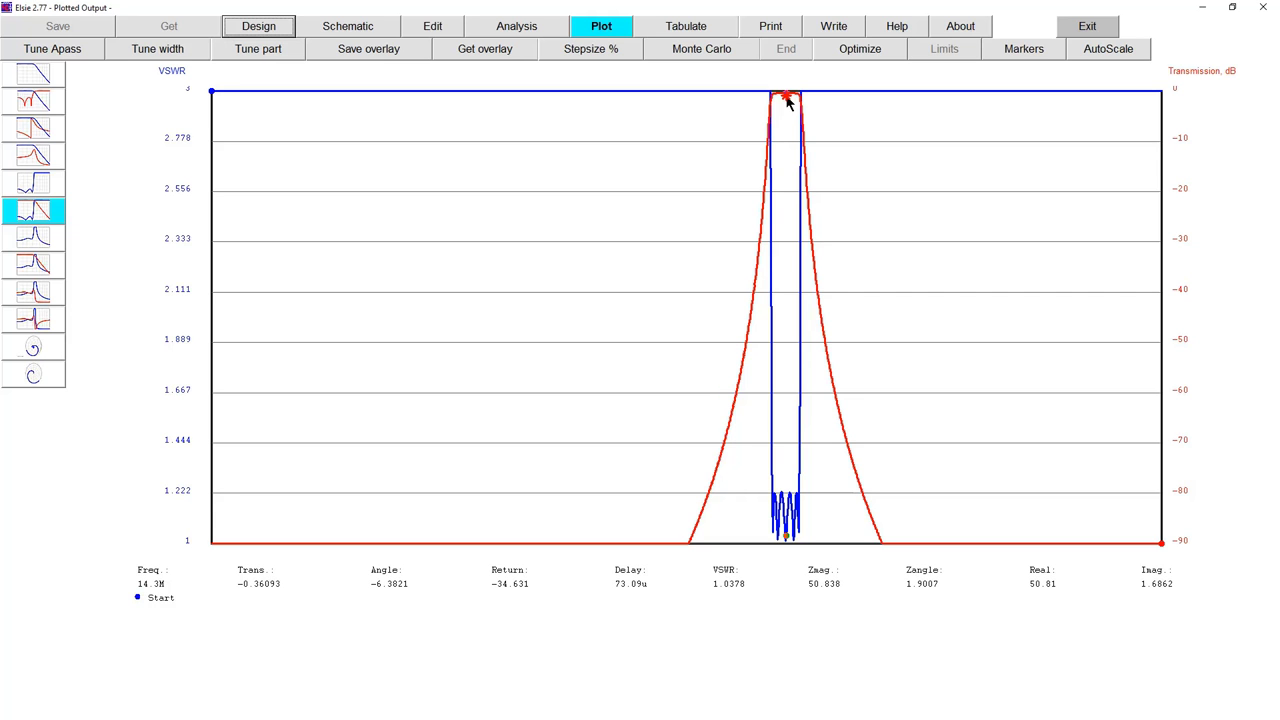
pyautogui.moveTo(786, 98); pyautogui.dragTo(785, 99)
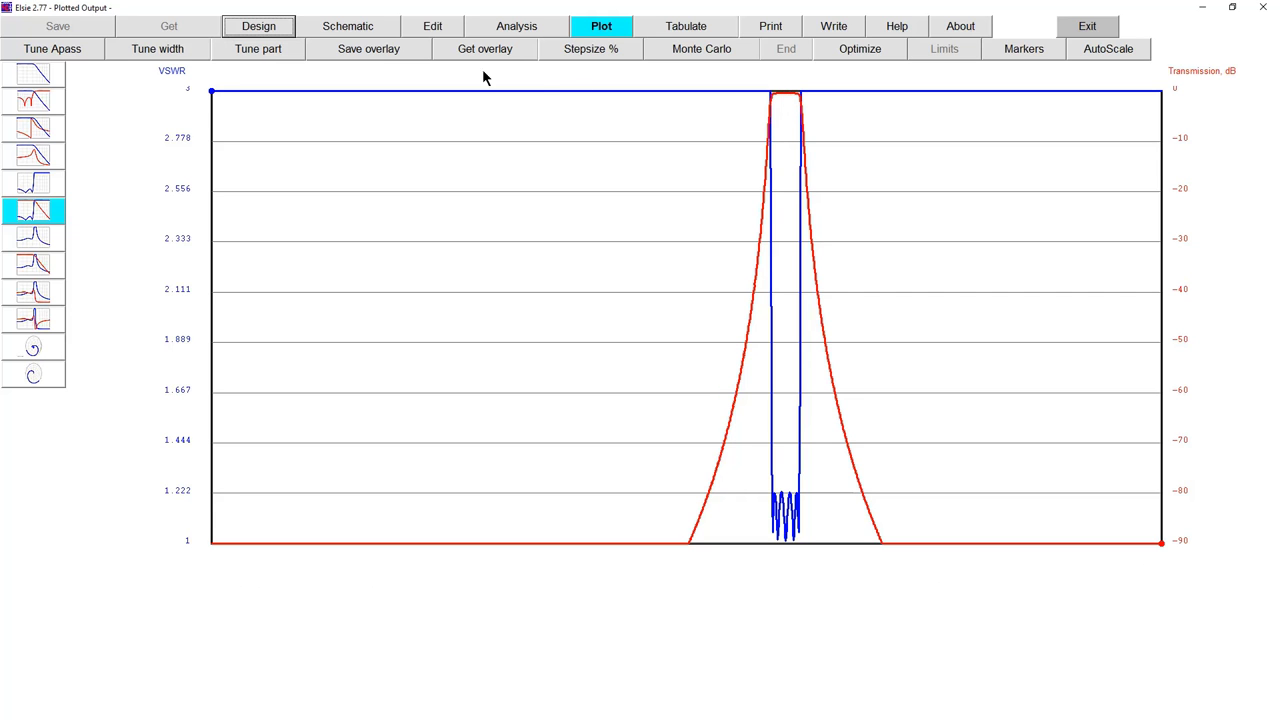
# Set the design bandwidth to 4k and view the recalculated component values in the schematic.
pyautogui.click(348, 26)
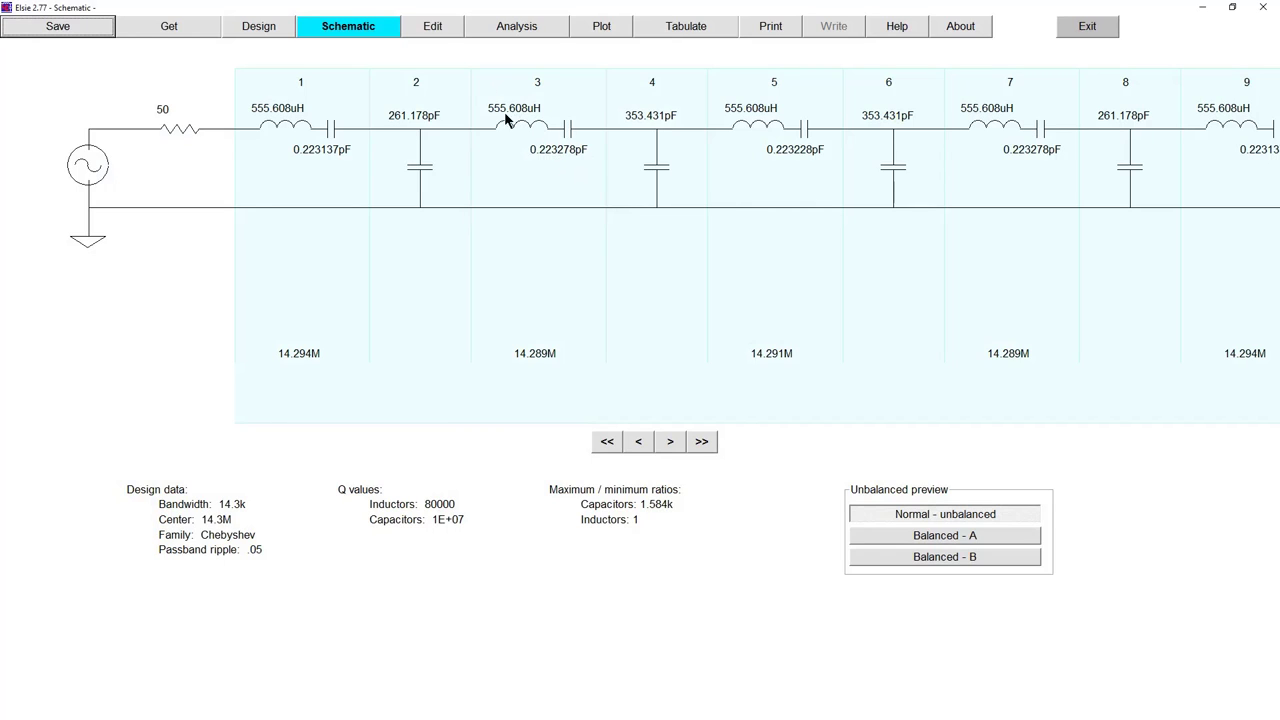
pyautogui.click(250, 28)
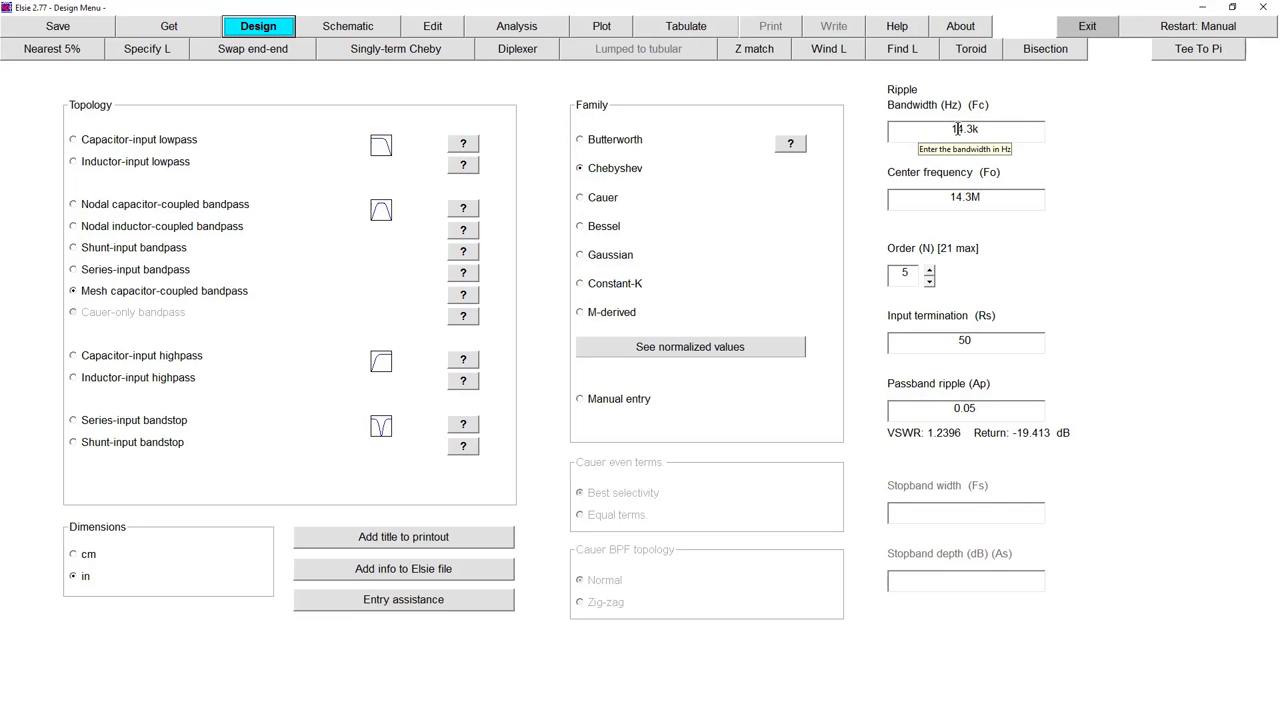
pyautogui.moveTo(951, 128); pyautogui.dragTo(987, 131)
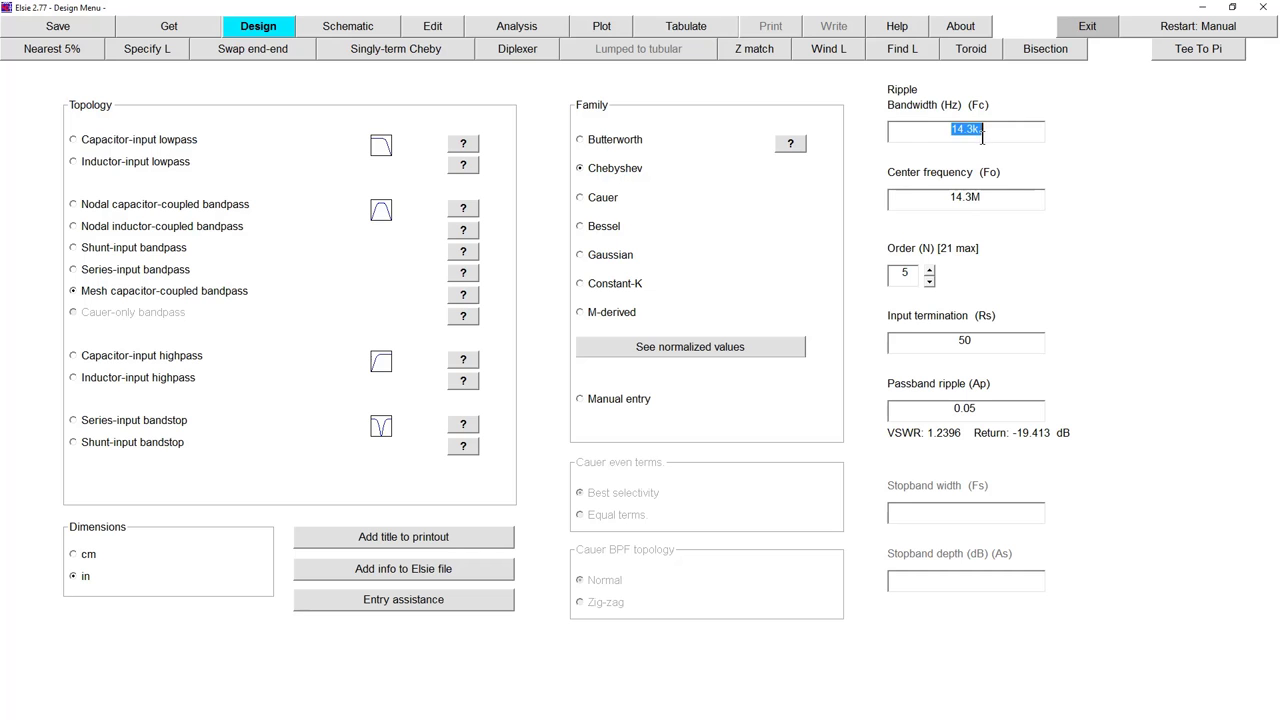
pyautogui.write('4k')
pyautogui.click(333, 28)
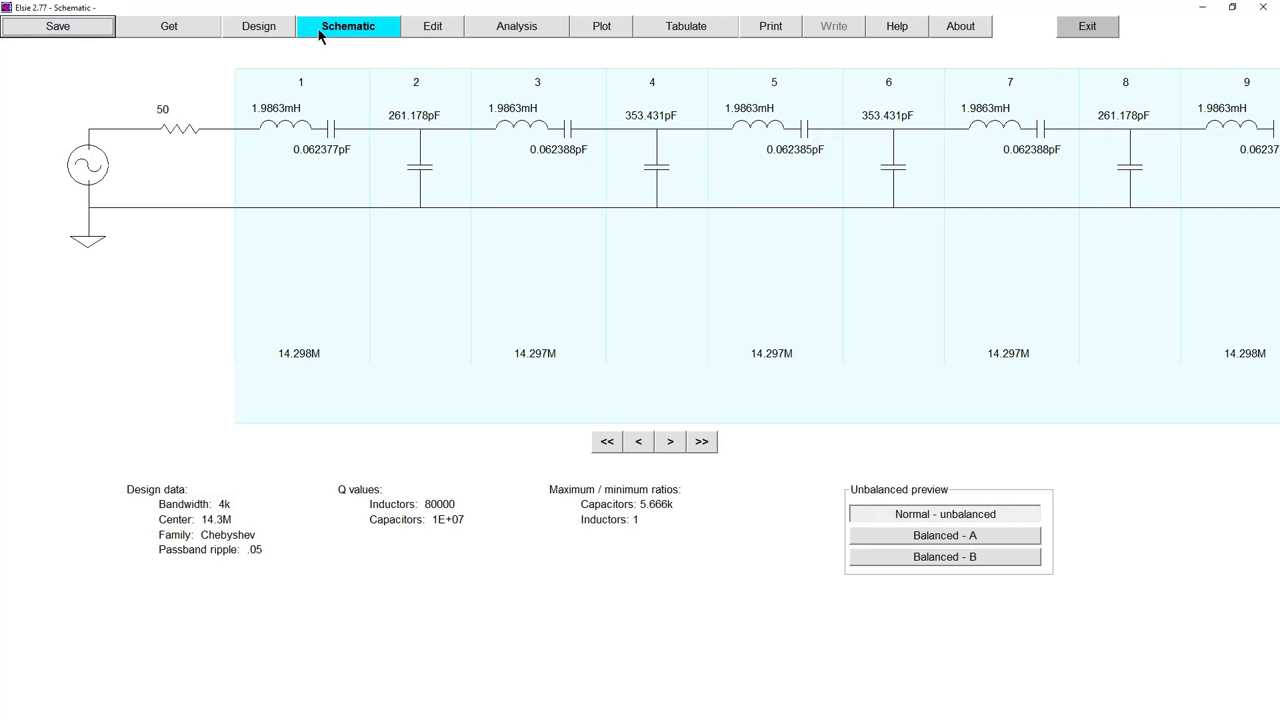
# Set the input termination and the return loss reference to 200 ohms, and view the resulting schematic.
pyautogui.click(266, 30)
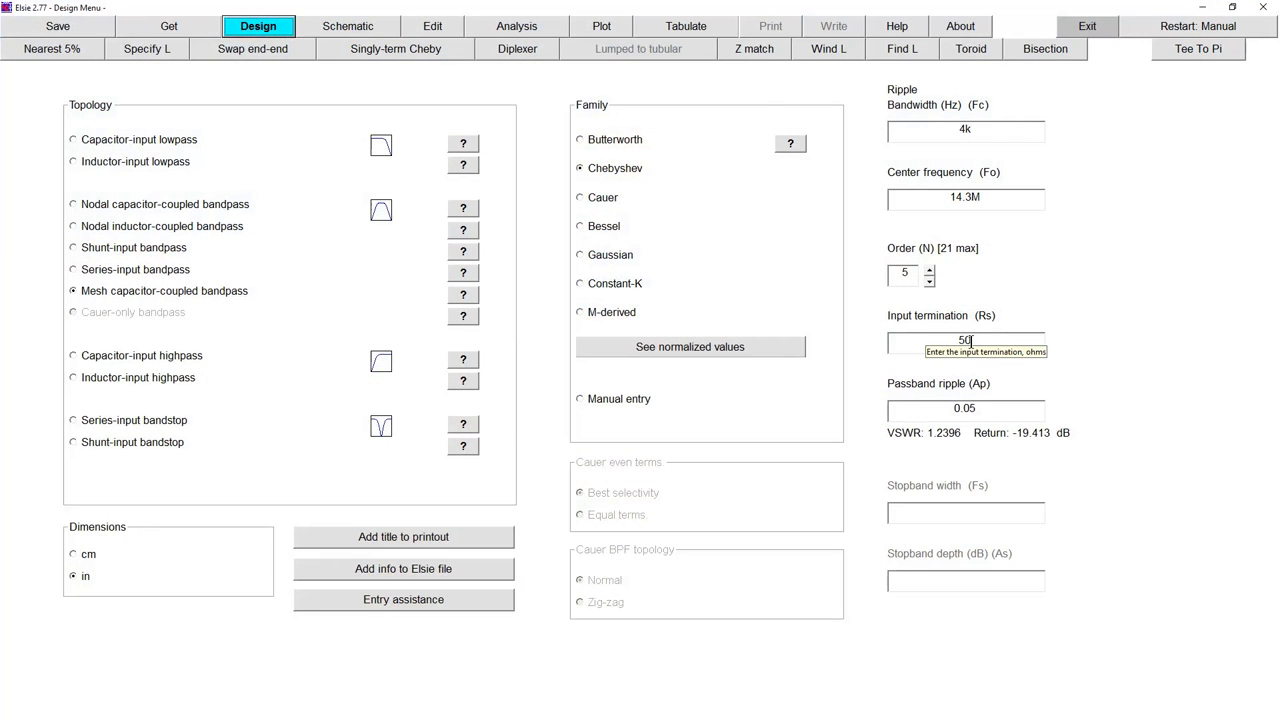
pyautogui.doubleClick(974, 340)
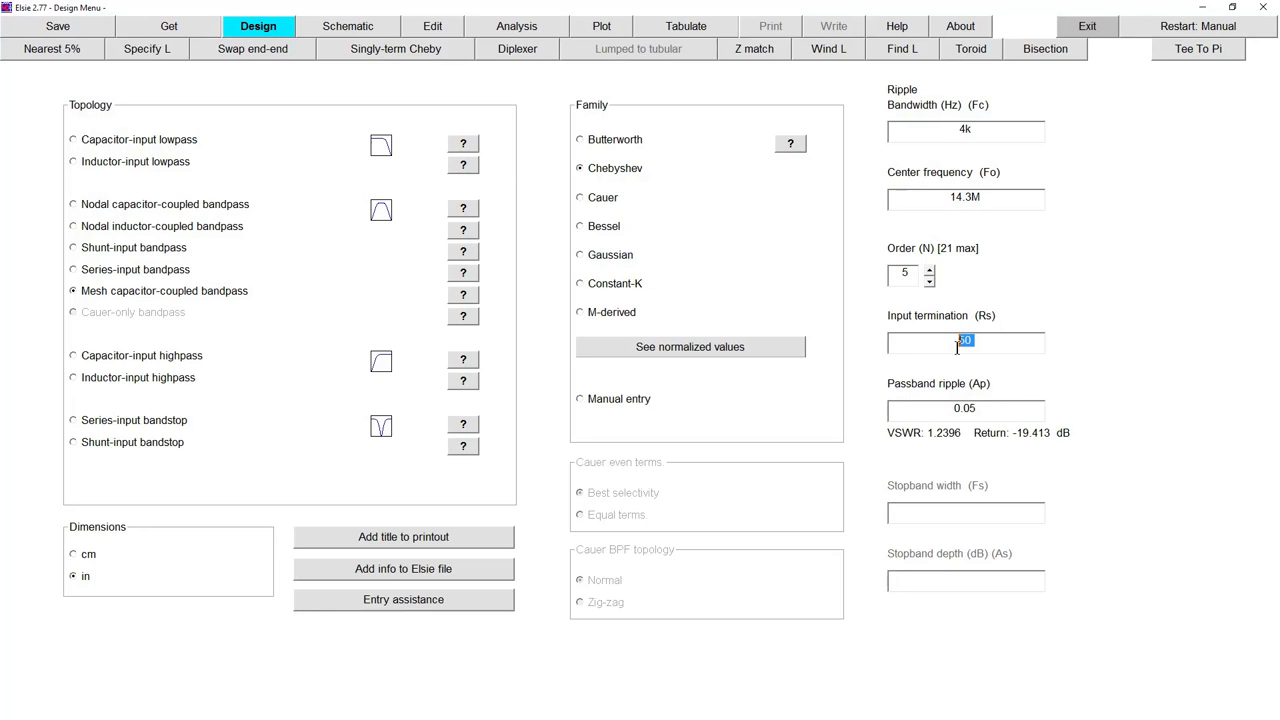
pyautogui.write('200')
pyautogui.click(529, 33)
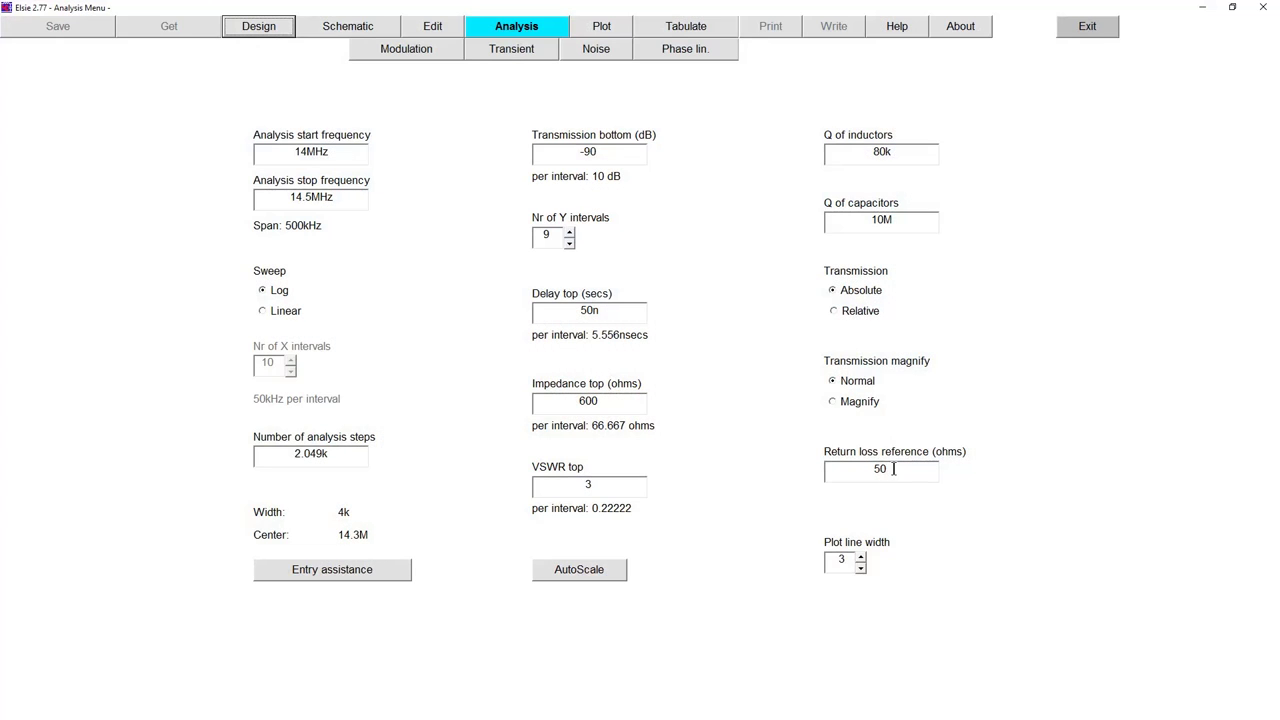
pyautogui.moveTo(892, 469); pyautogui.dragTo(808, 472)
pyautogui.write('200')
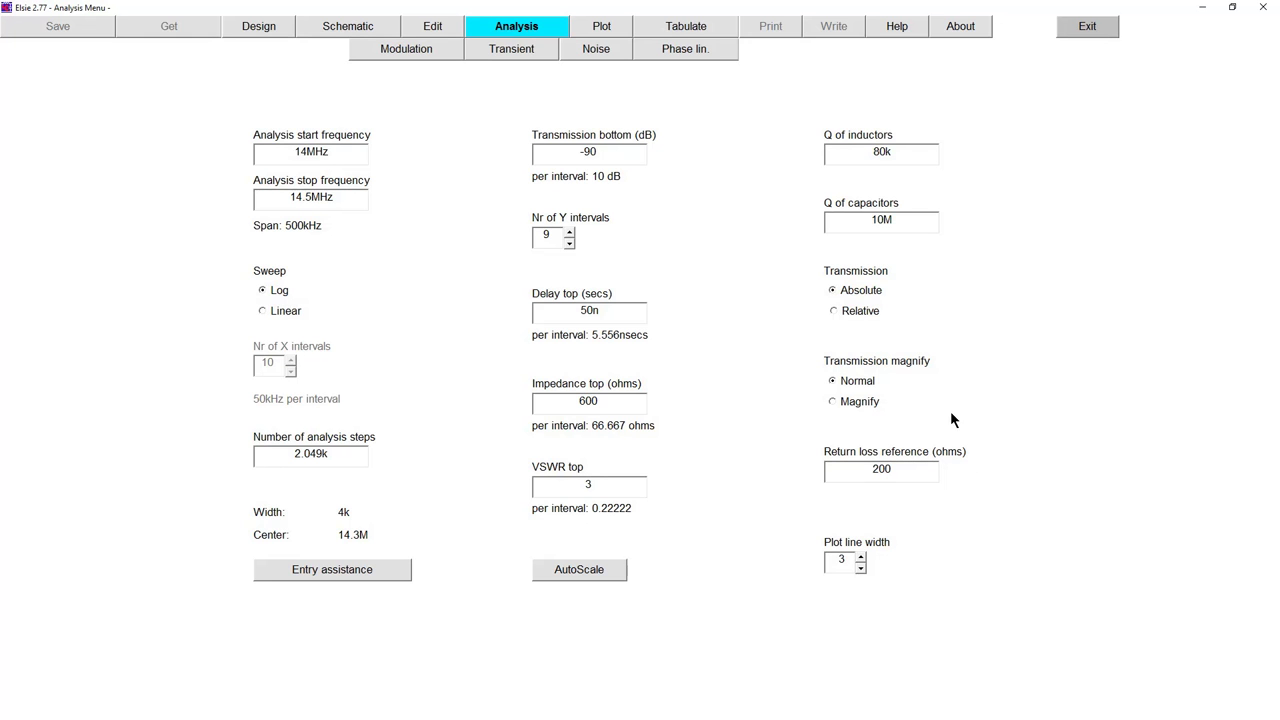
pyautogui.click(365, 29)
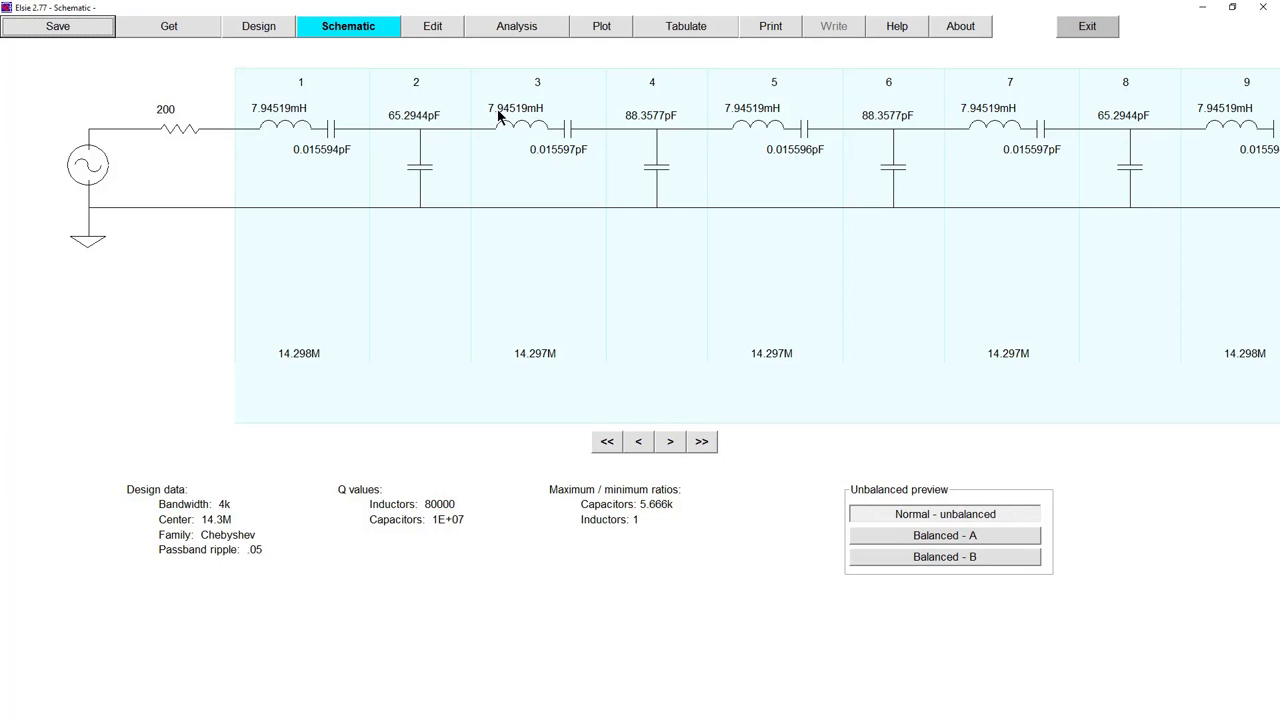
# Plot the response, narrow the analysis range to 14.2MHz through 14.4MHz, and replot it.
pyautogui.click(598, 32)
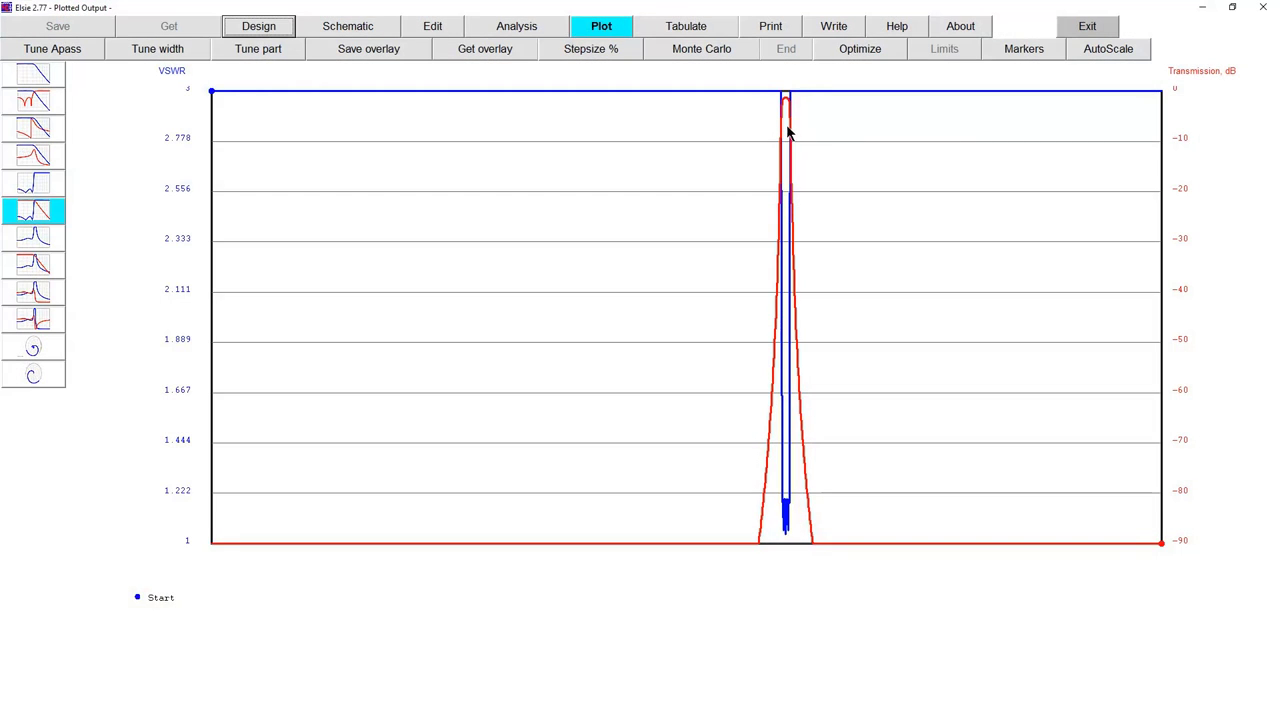
pyautogui.click(507, 30)
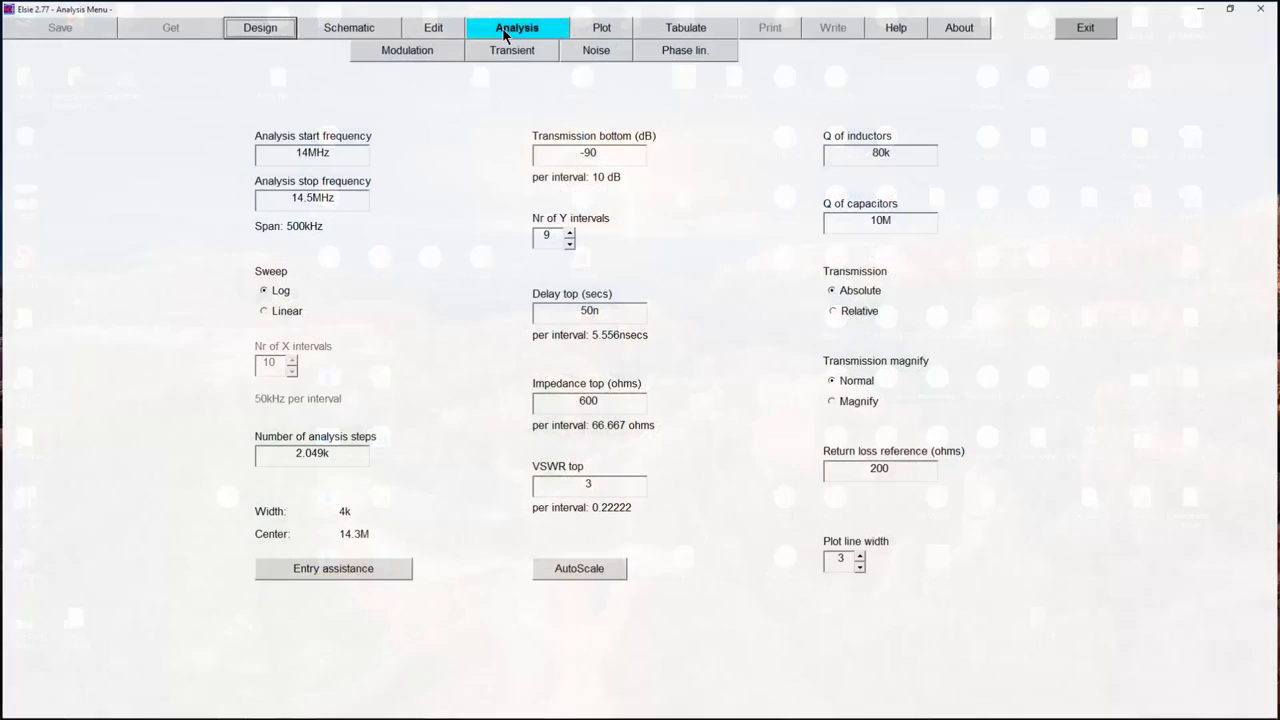
pyautogui.click(311, 151)
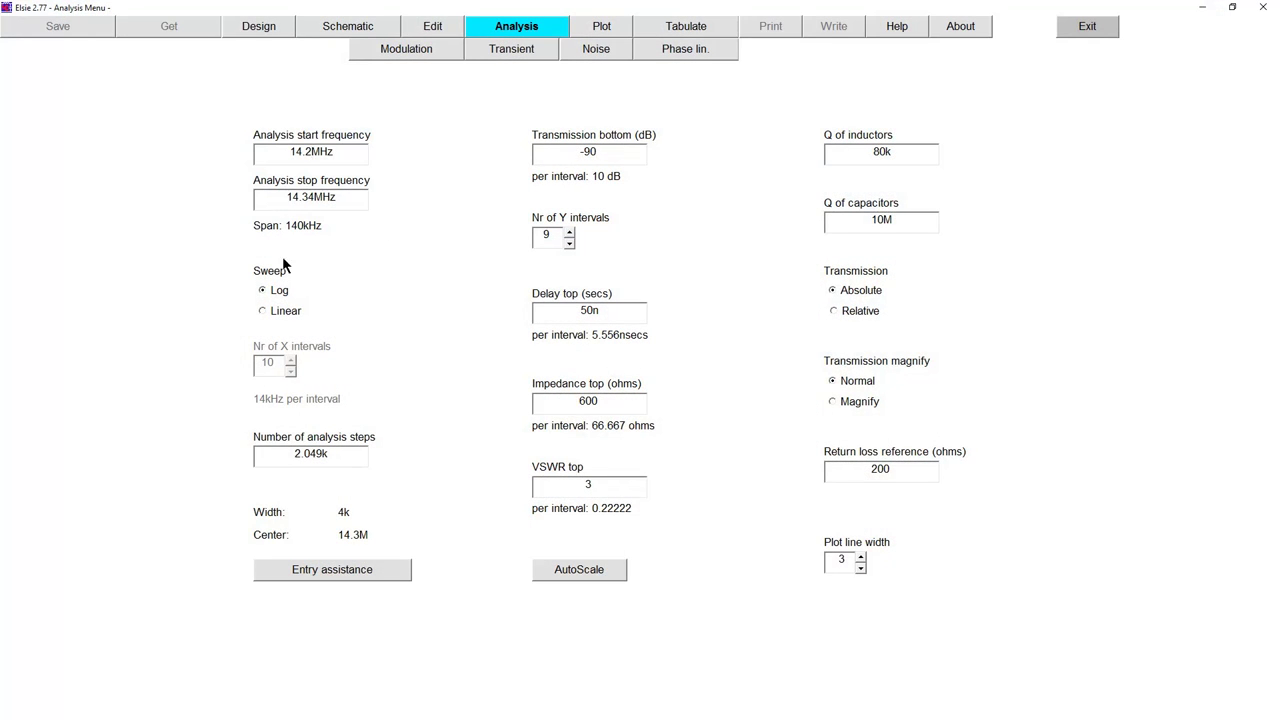
pyautogui.click(309, 198)
pyautogui.press('Up')
pyautogui.click(612, 32)
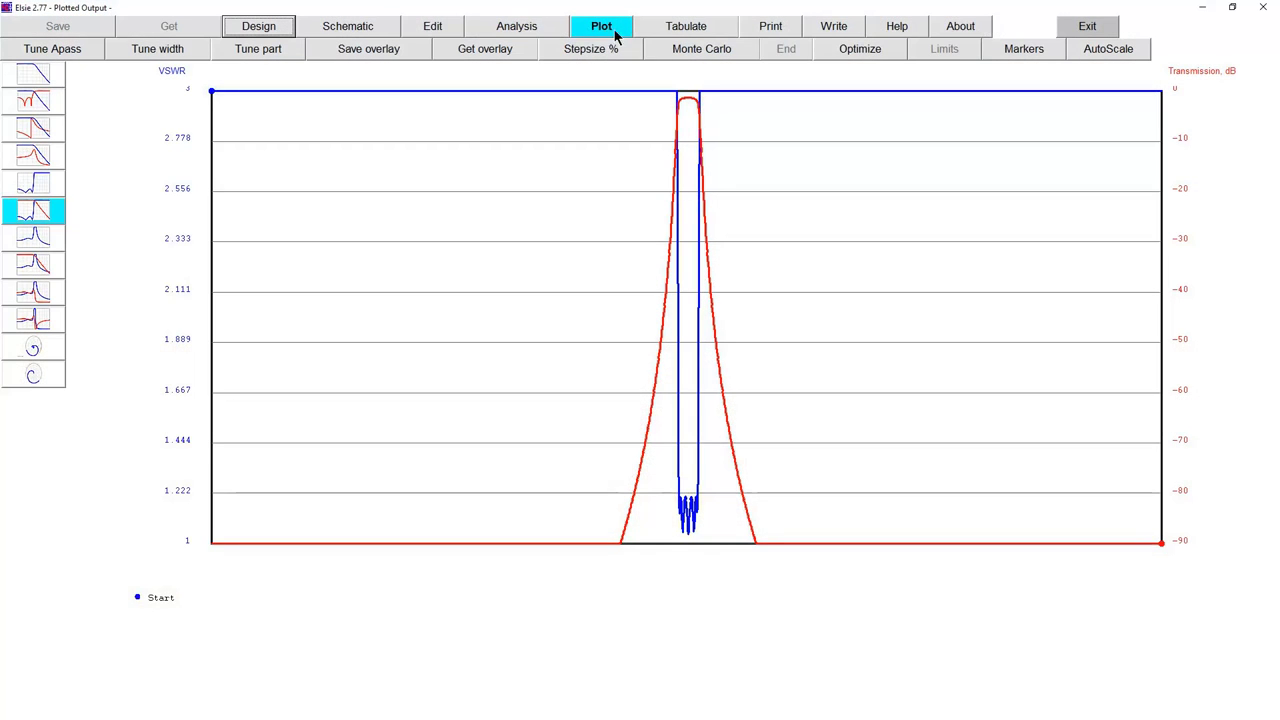
# Read the transmission and VSWR at the passband center on the plot.
pyautogui.click(688, 99)
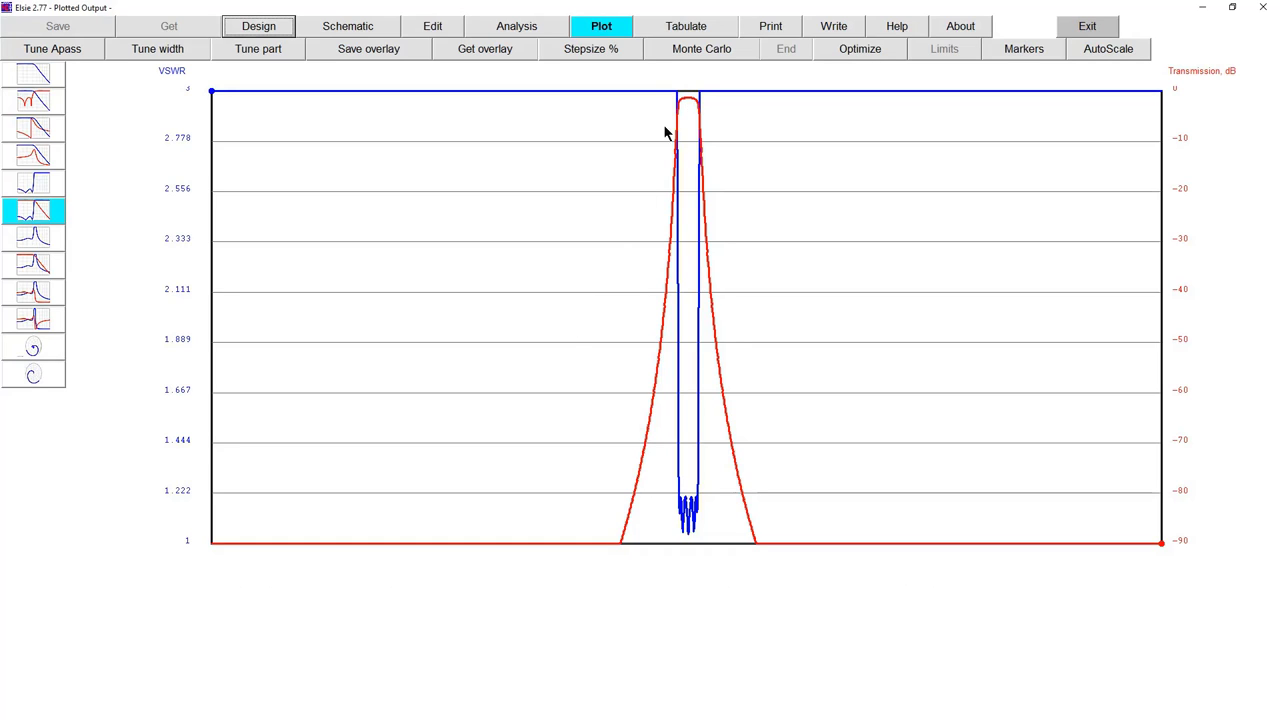
pyautogui.click(687, 100)
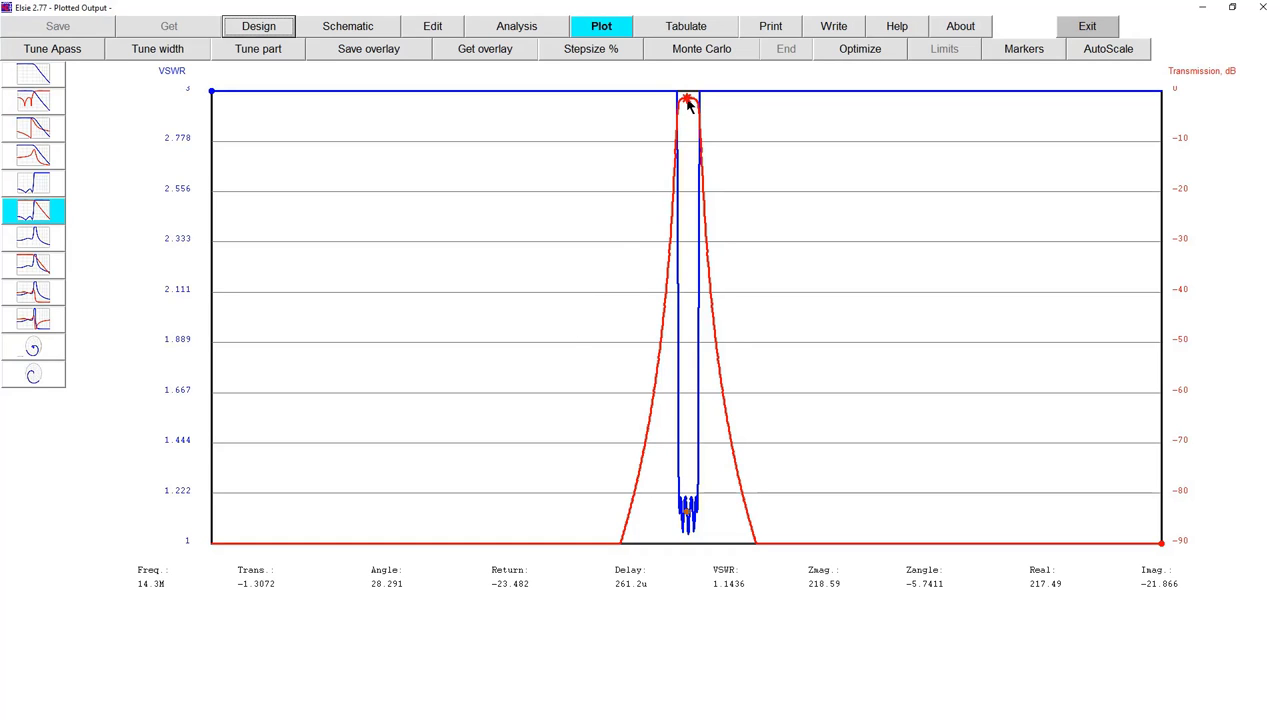
pyautogui.moveTo(687, 103); pyautogui.dragTo(688, 104)
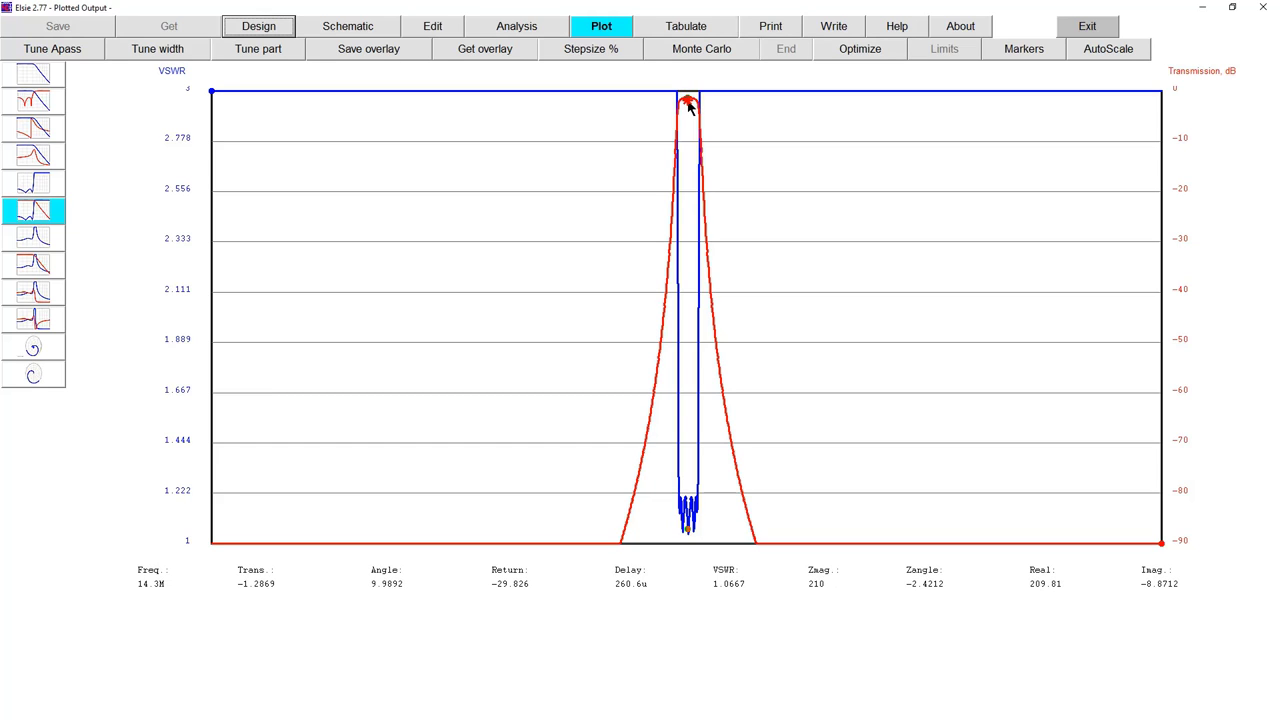
pyautogui.moveTo(687, 107); pyautogui.dragTo(687, 106)
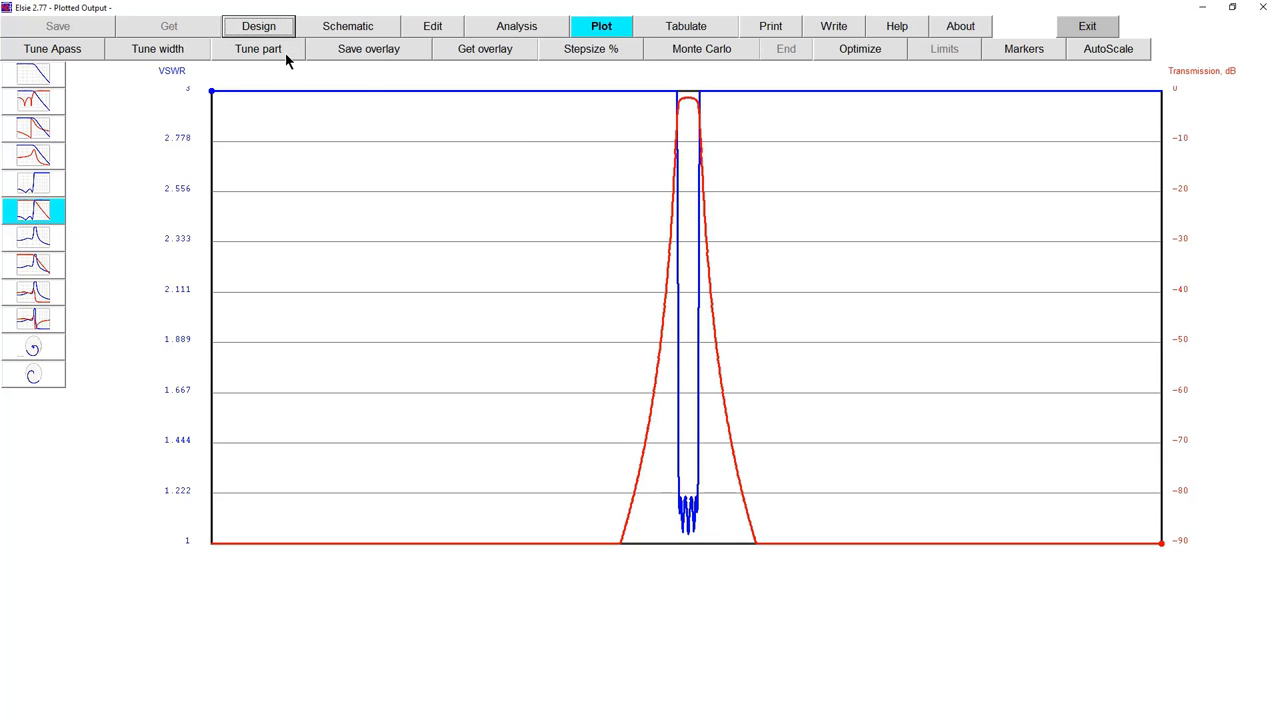
# Set the input termination to 180 ohms and view the recalculated capacitor values in the schematic.
pyautogui.click(329, 32)
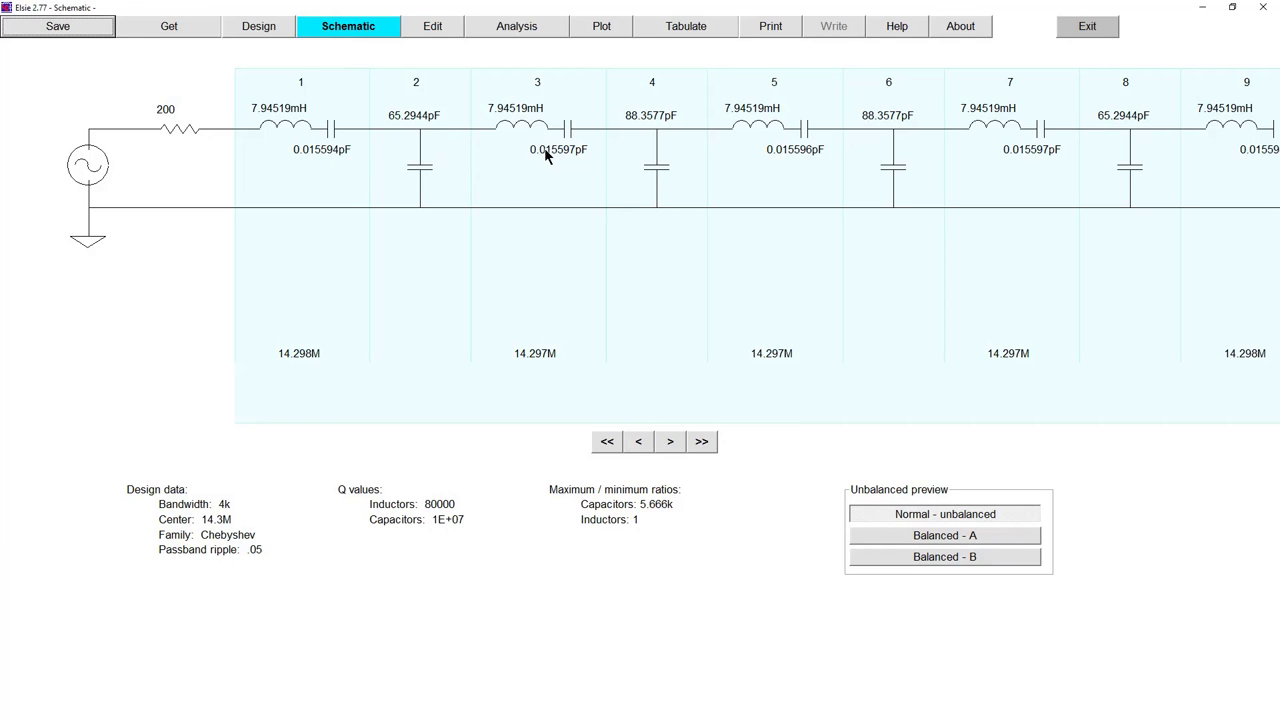
pyautogui.click(265, 28)
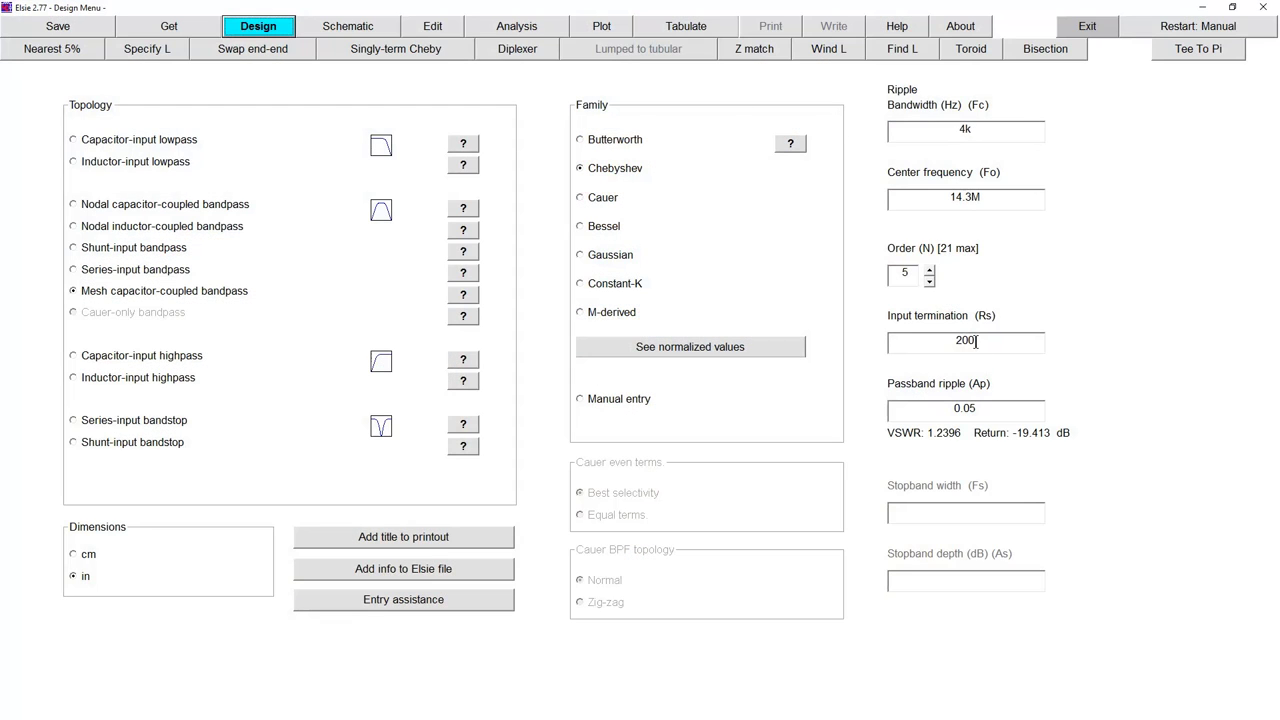
pyautogui.moveTo(974, 341); pyautogui.dragTo(958, 347)
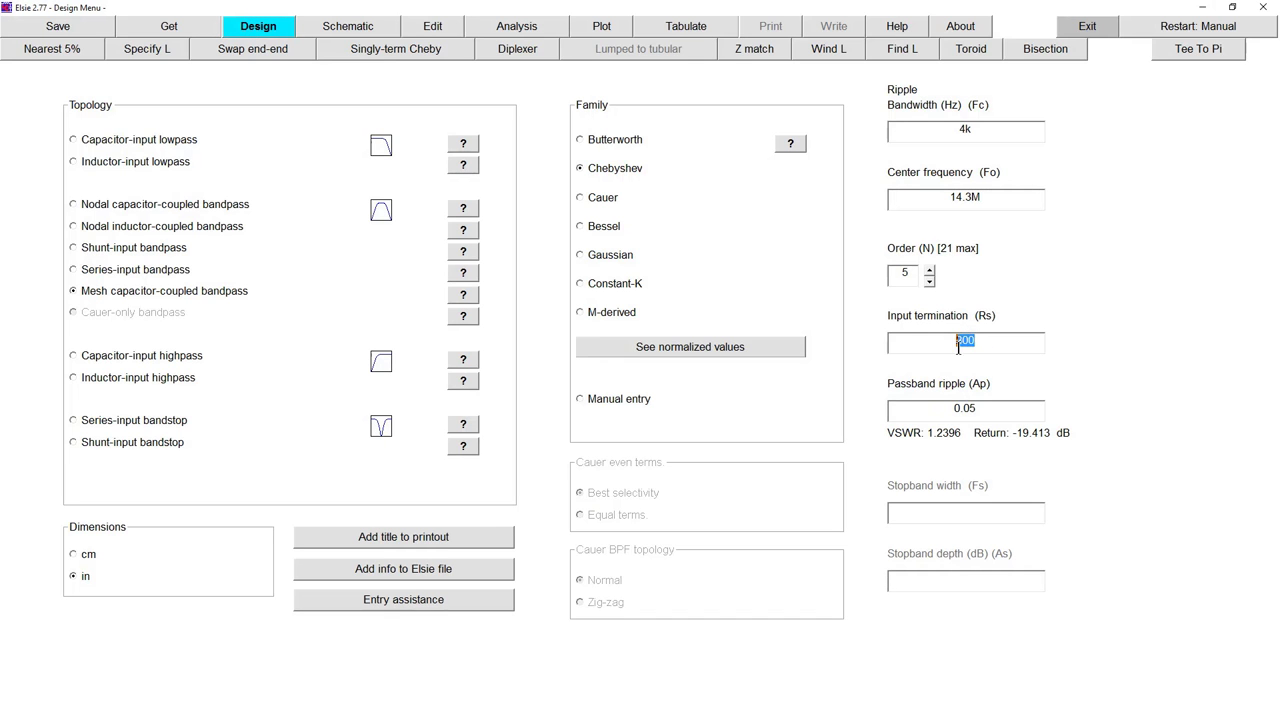
pyautogui.write('180')
pyautogui.click(352, 27)
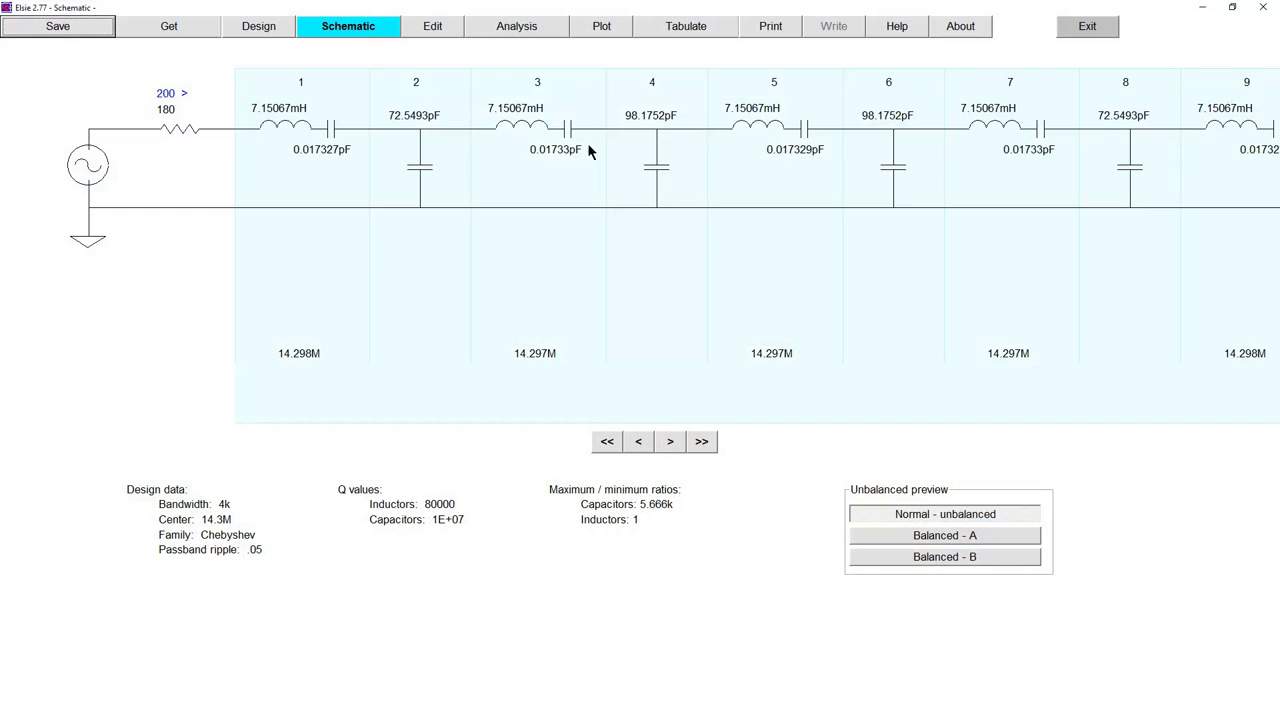
# Set the input termination to 170 ohms and check the coupling capacitor values in the schematic.
pyautogui.click(257, 27)
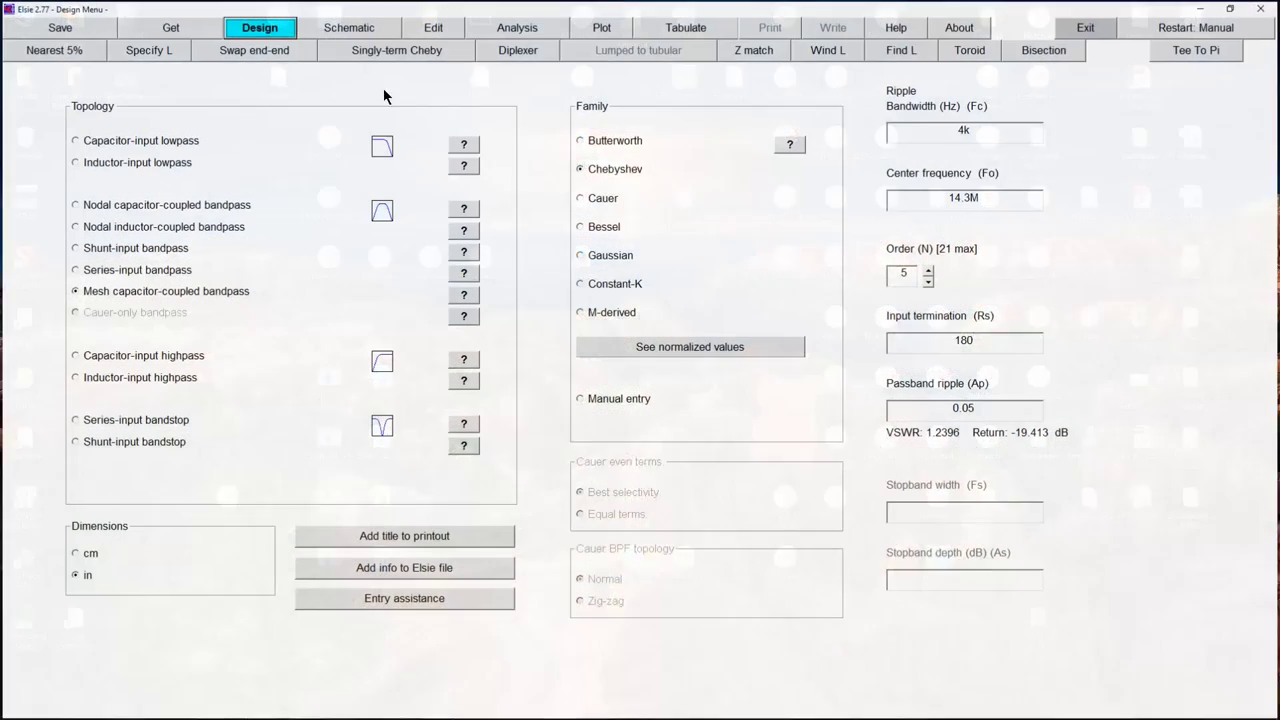
pyautogui.click(945, 341)
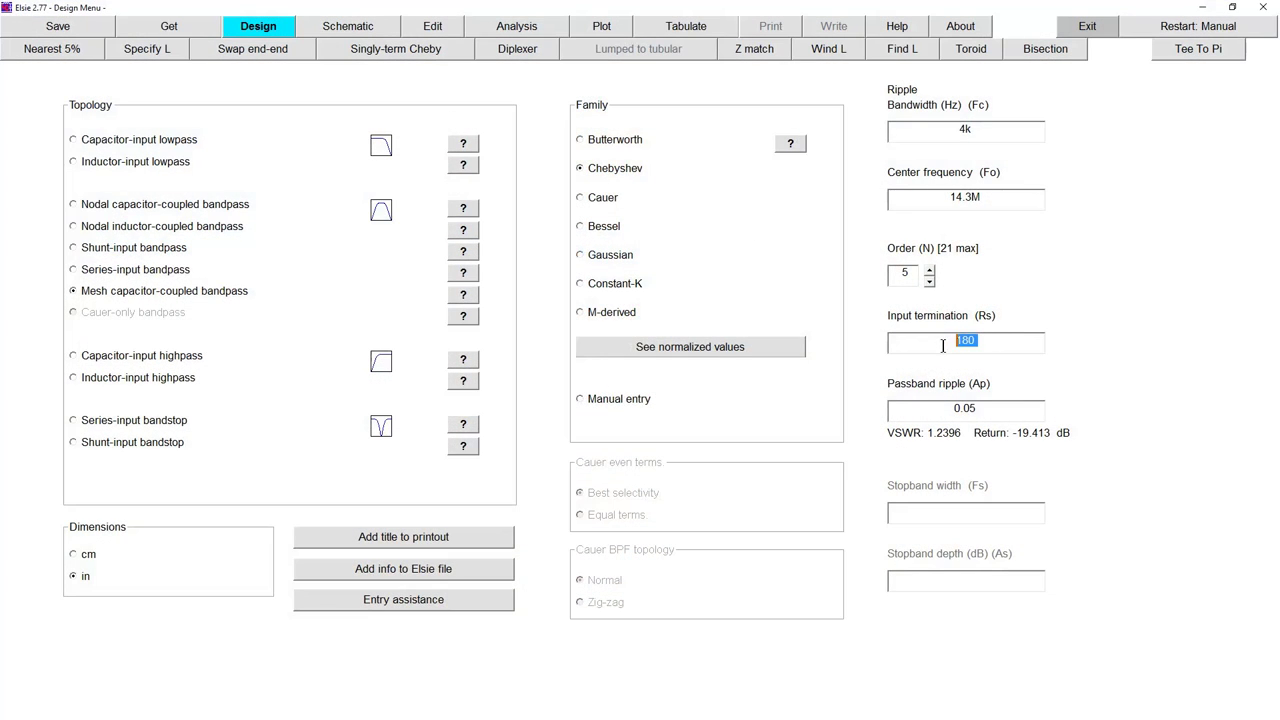
pyautogui.write('170')
pyautogui.click(320, 28)
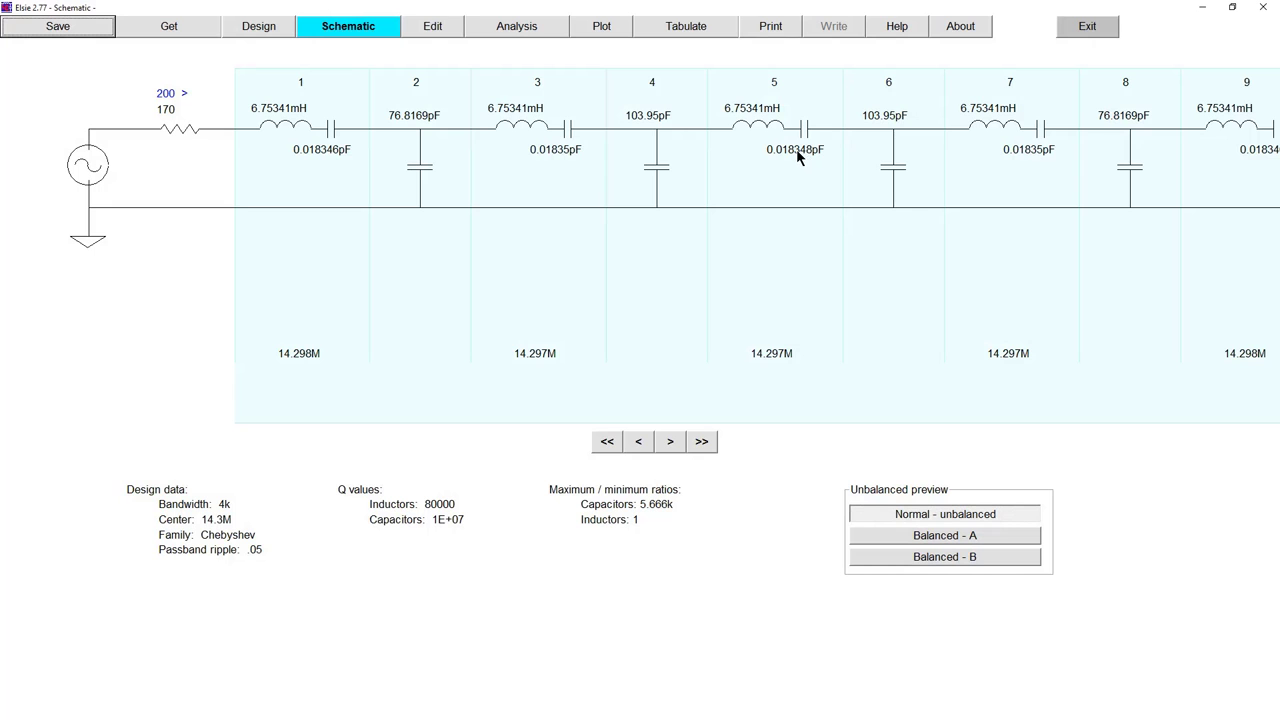
# Set the return loss reference to 170 ohms and replot the VSWR and transmission.
pyautogui.click(513, 30)
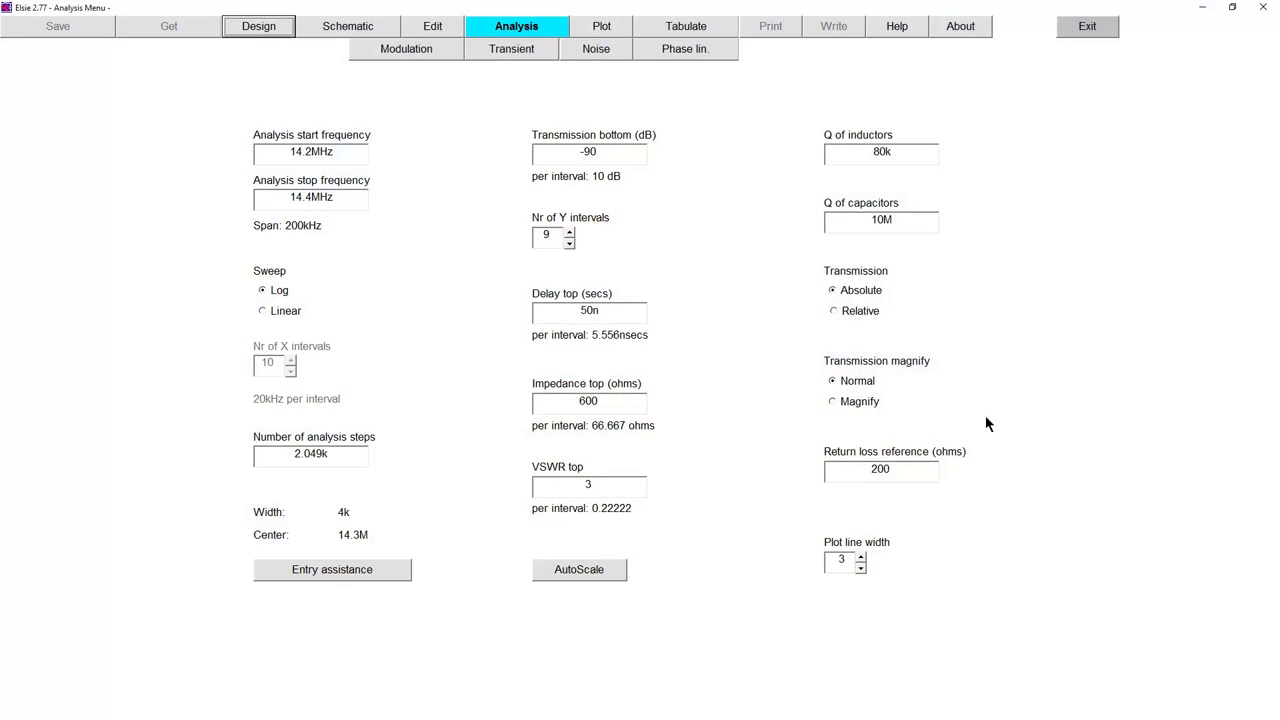
pyautogui.doubleClick(882, 469)
pyautogui.write('1')
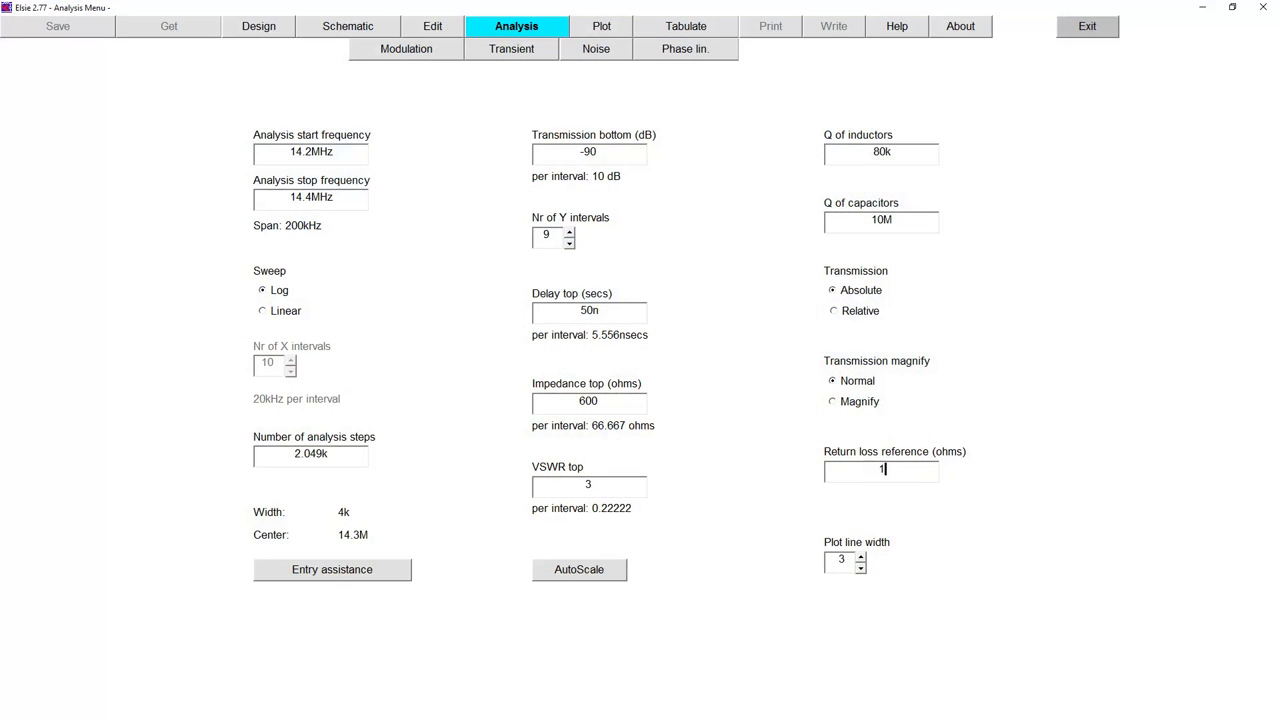
pyautogui.write('70')
pyautogui.click(609, 30)
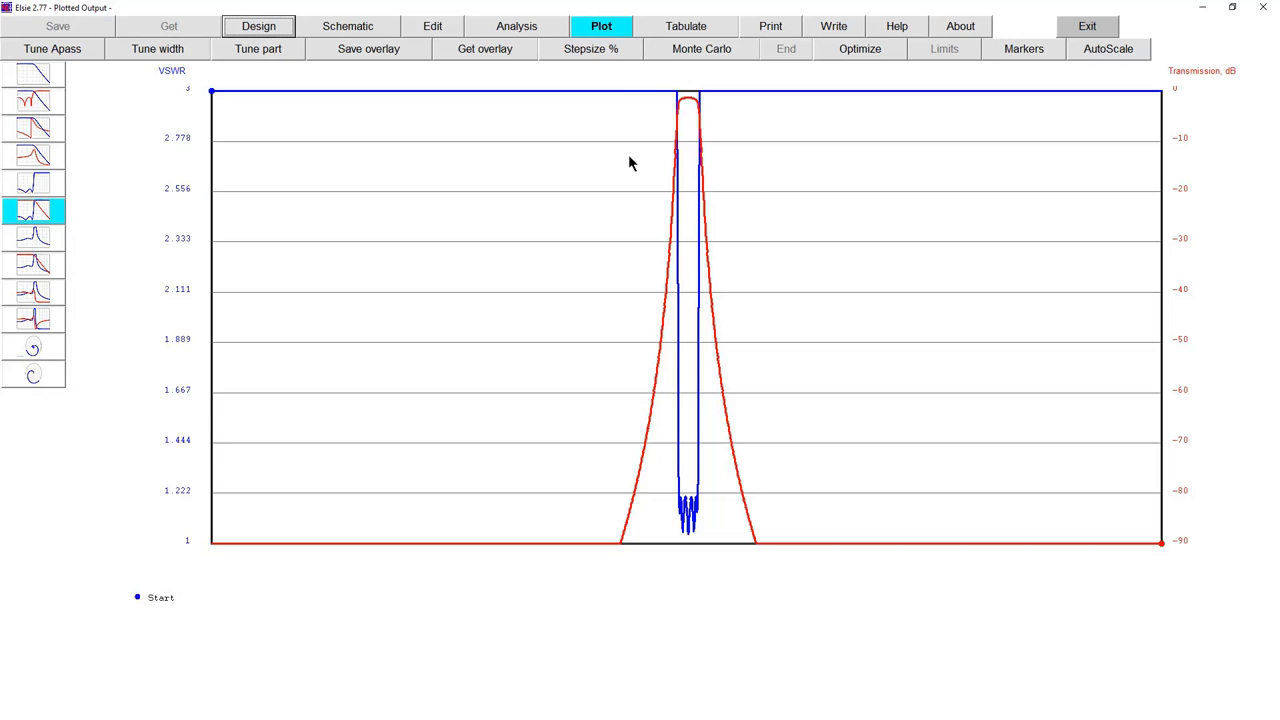
# Set the analysis start frequency to 14.27MHz and the stop frequency to 14.33MHz, and replot the response.
pyautogui.click(494, 26)
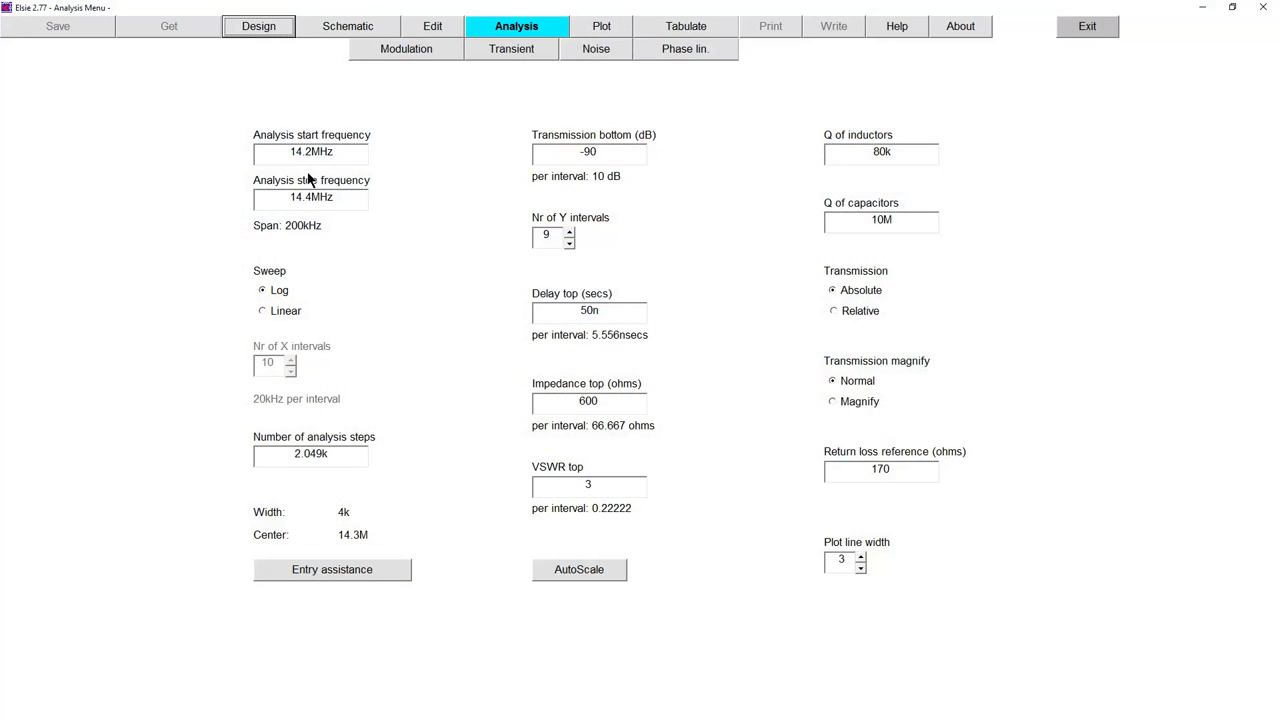
pyautogui.click(306, 154)
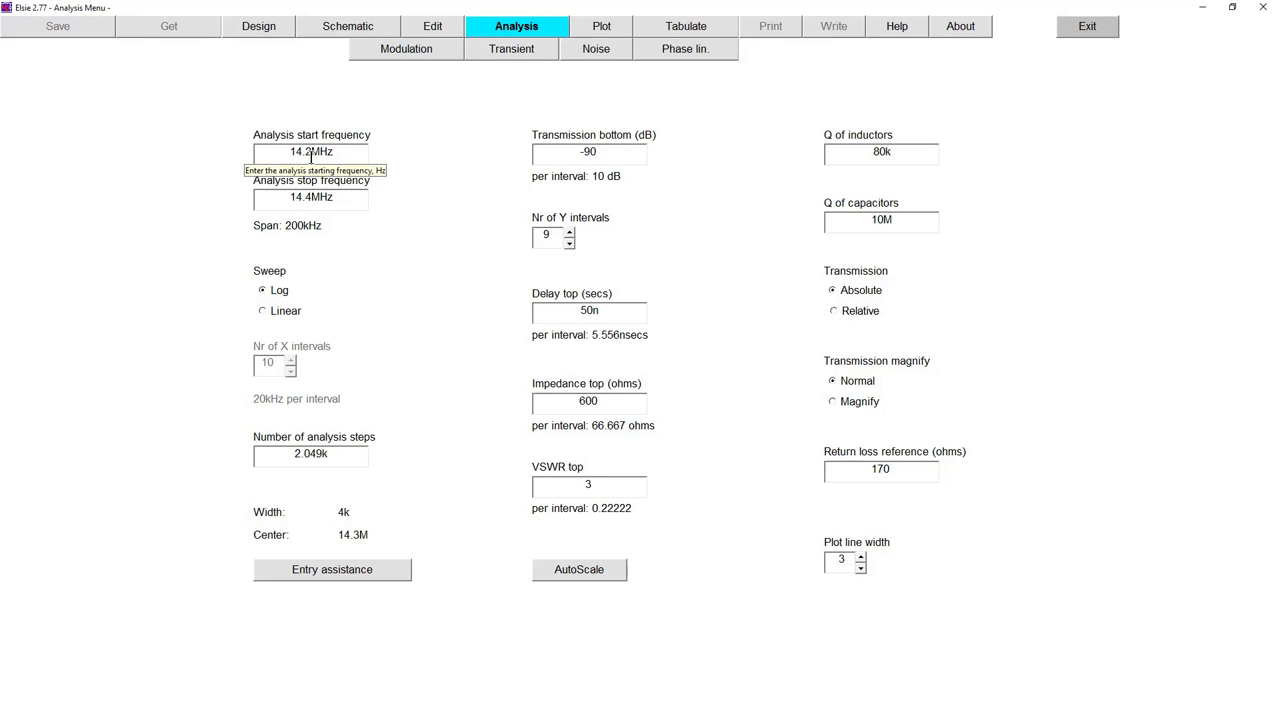
pyautogui.write('7')
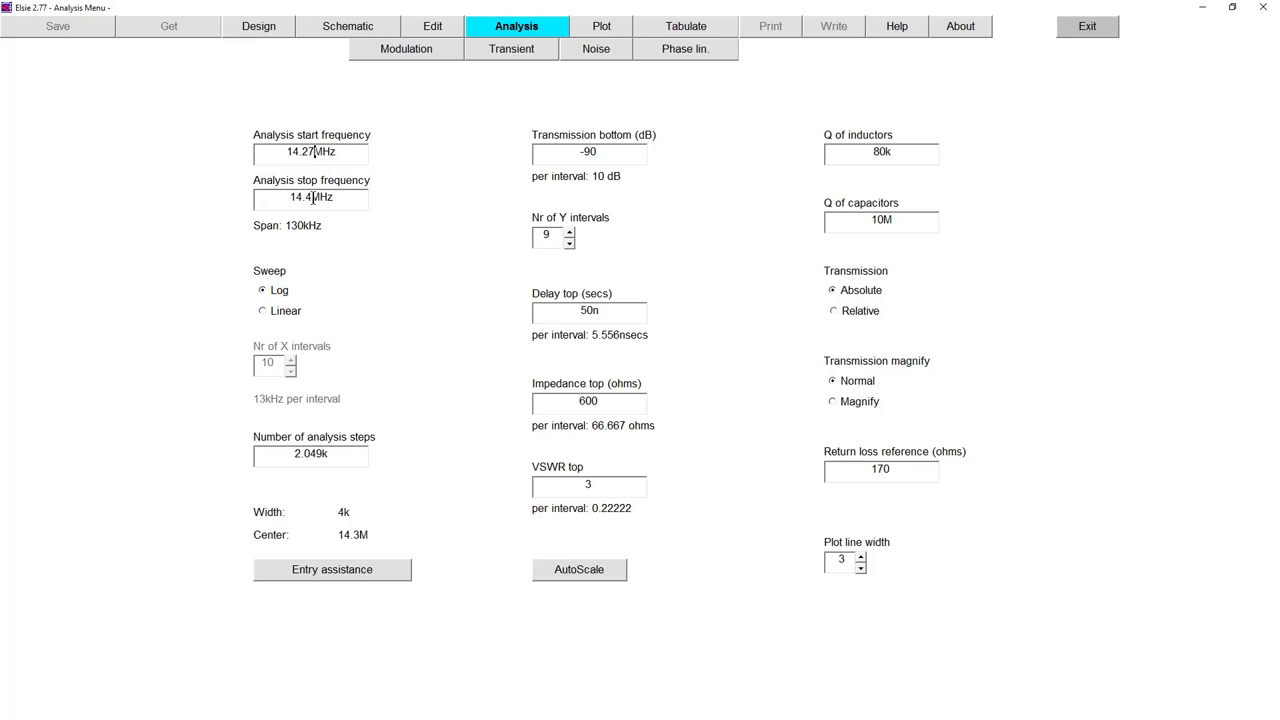
pyautogui.click(305, 197)
pyautogui.write('33')
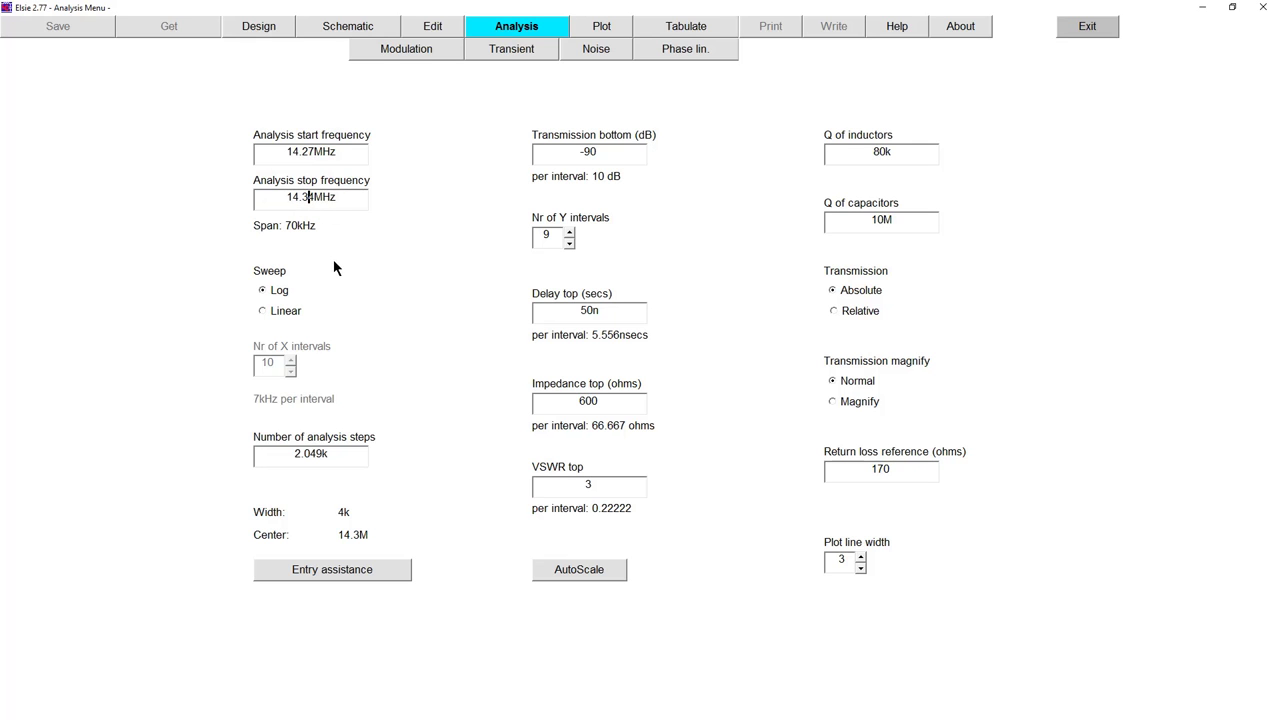
pyautogui.press('Delete')
pyautogui.click(601, 25)
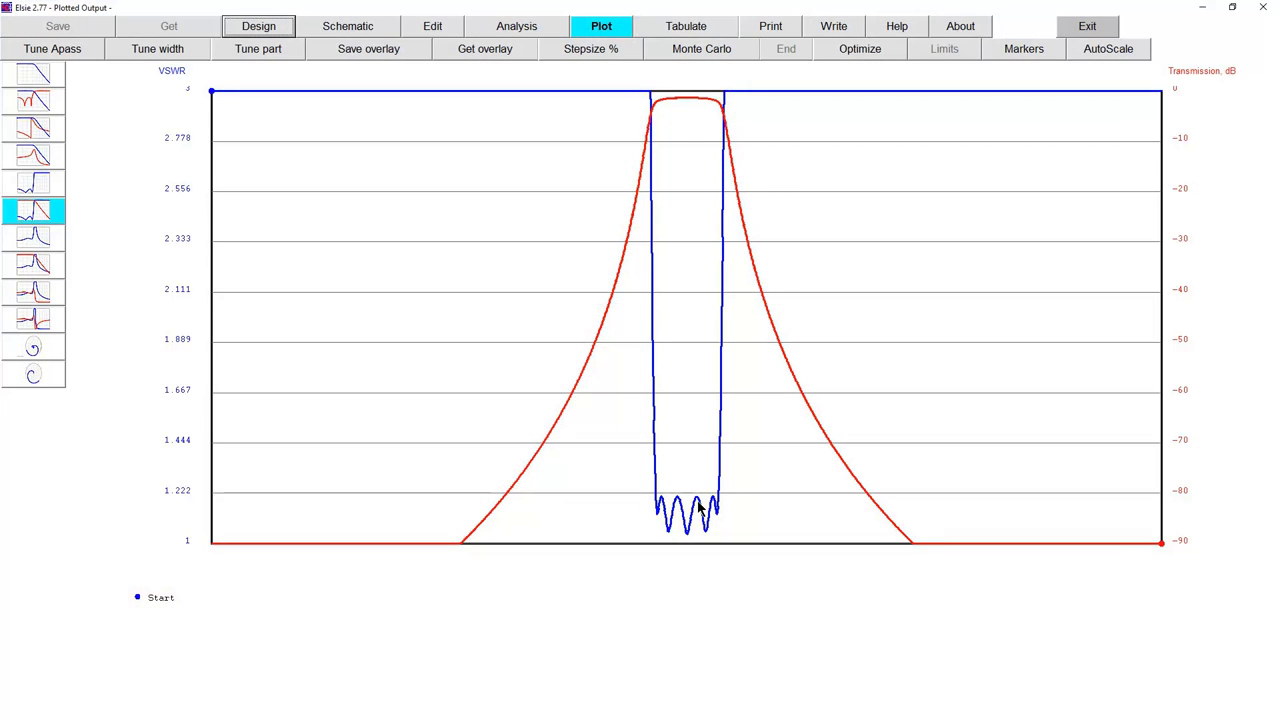
# Examine the filter schematic through to the output termination, including the series resonators and shunt capacitors.
pyautogui.click(352, 30)
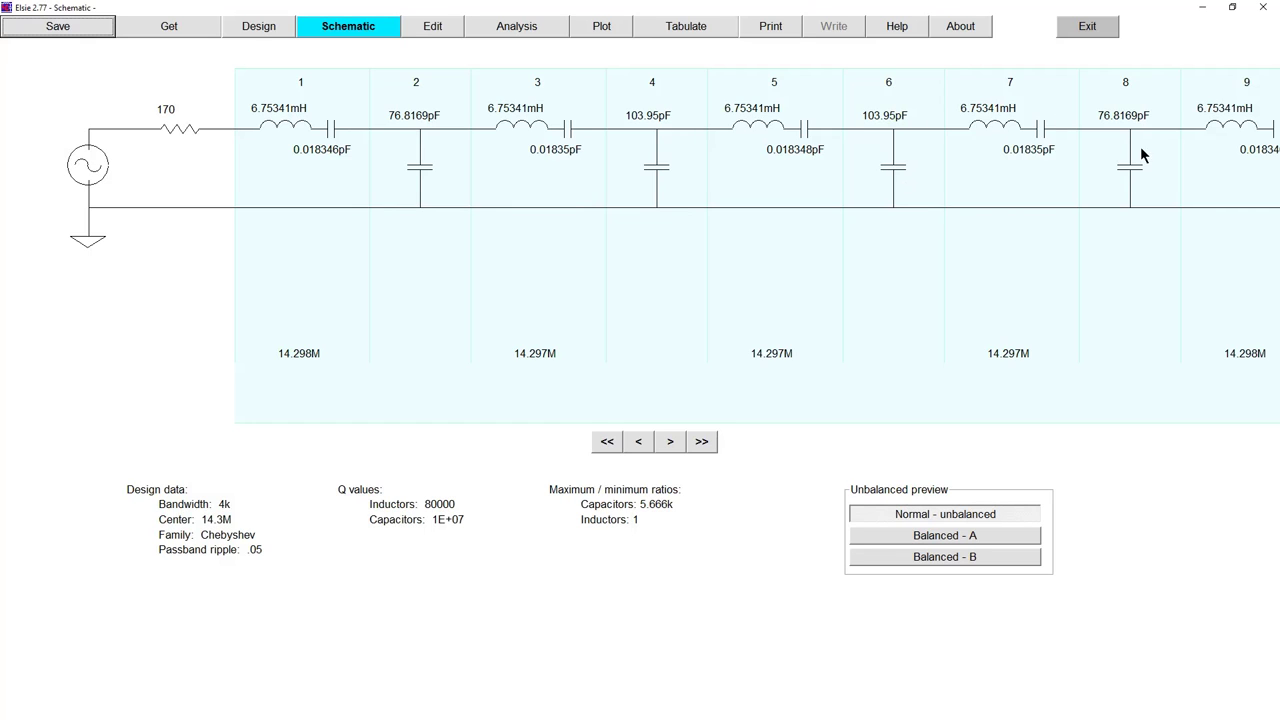
pyautogui.click(668, 444)
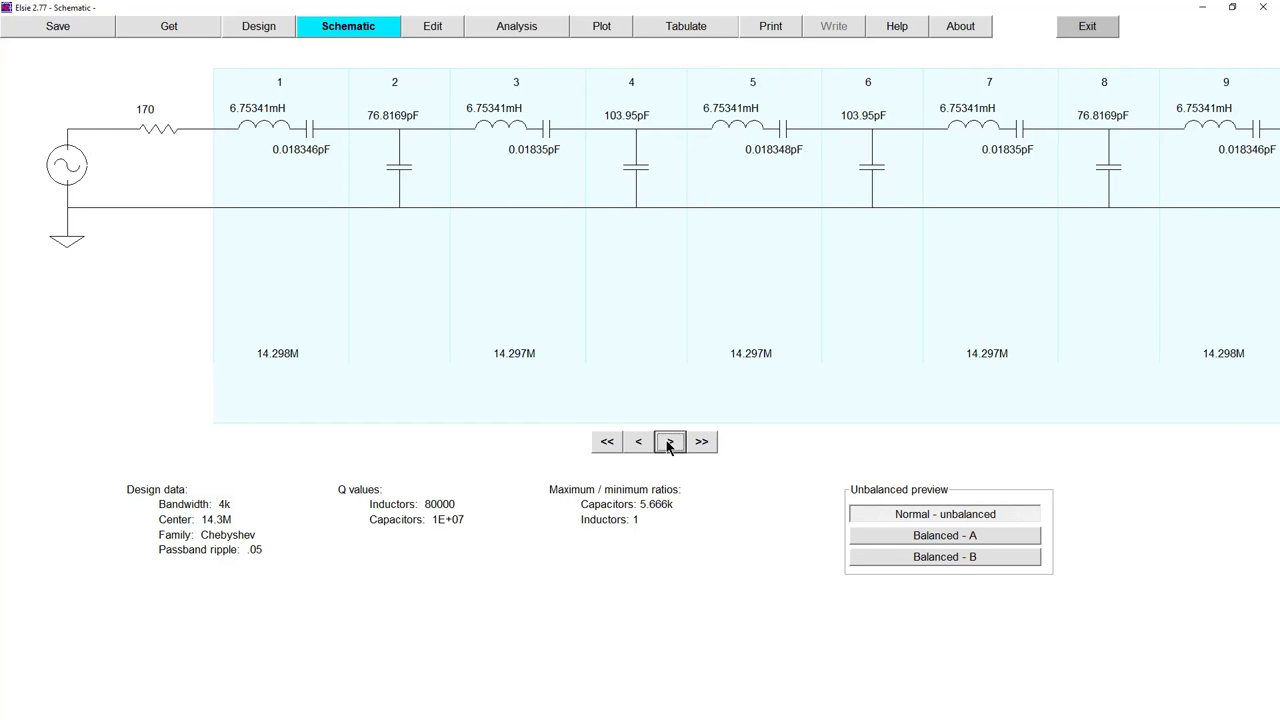
pyautogui.click(668, 443)
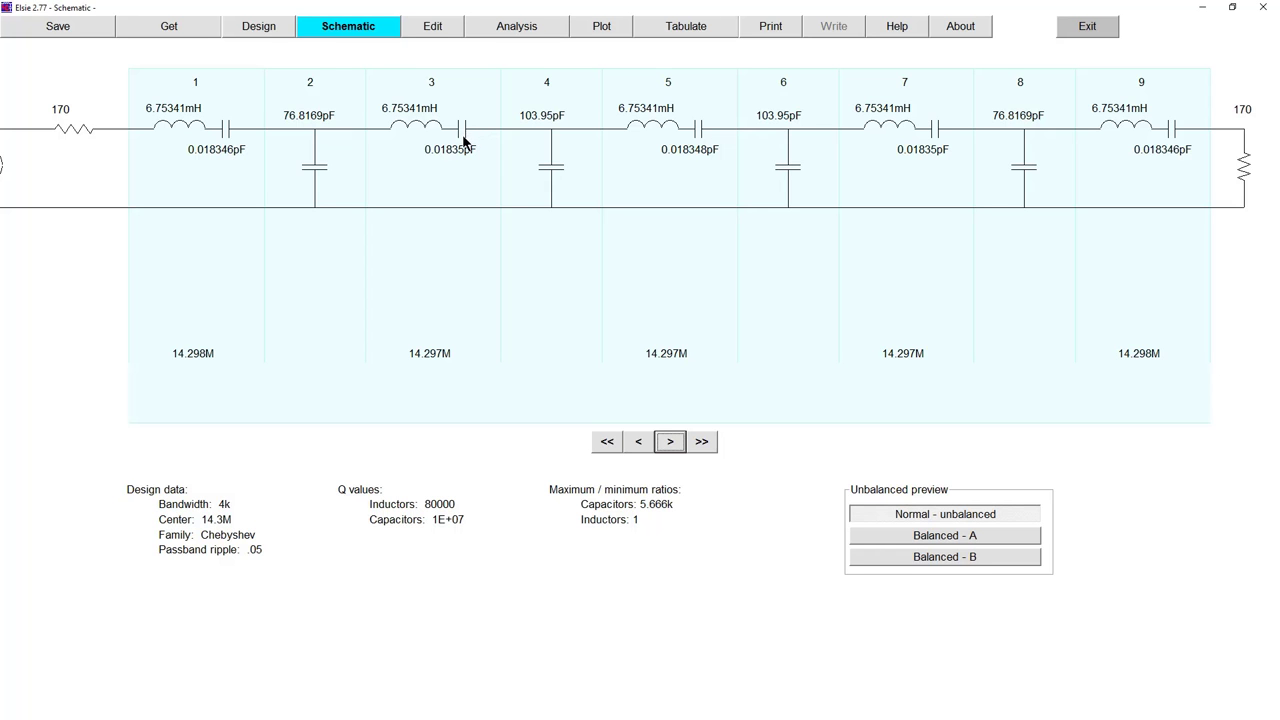
# Set the filter bandwidth to 3k and check the recalculated component values in the schematic.
pyautogui.click(255, 27)
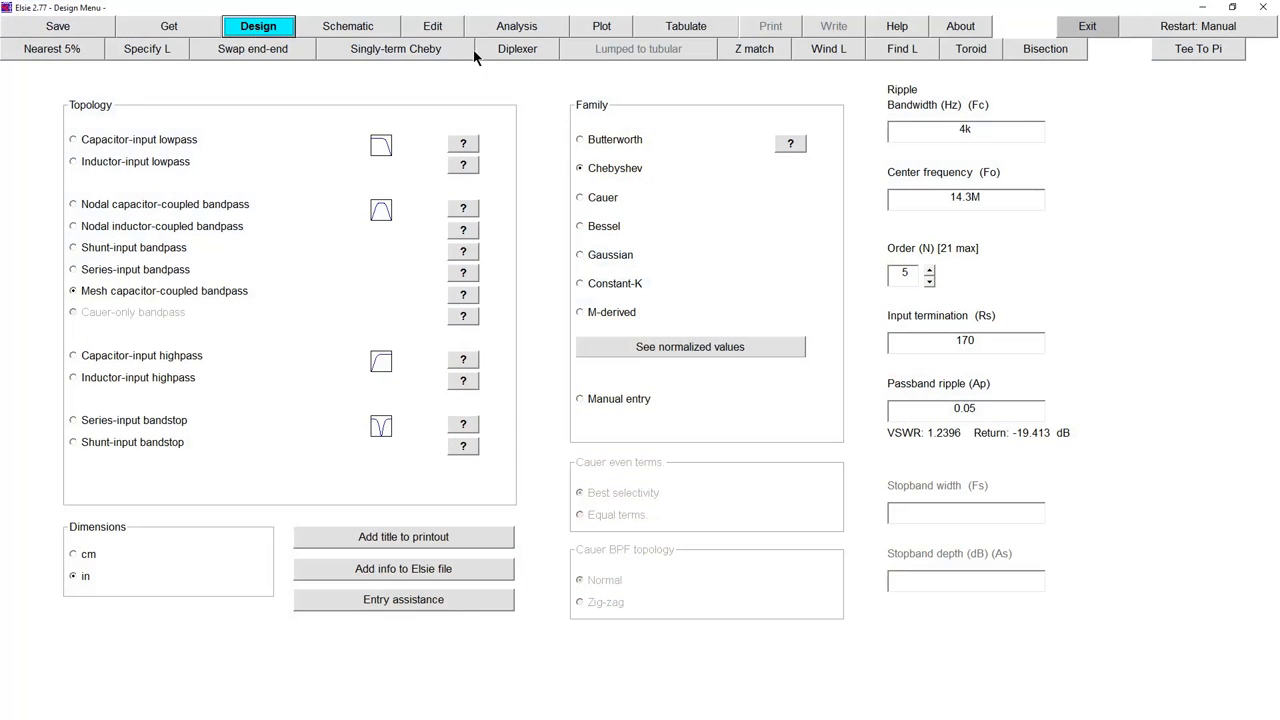
pyautogui.click(966, 129)
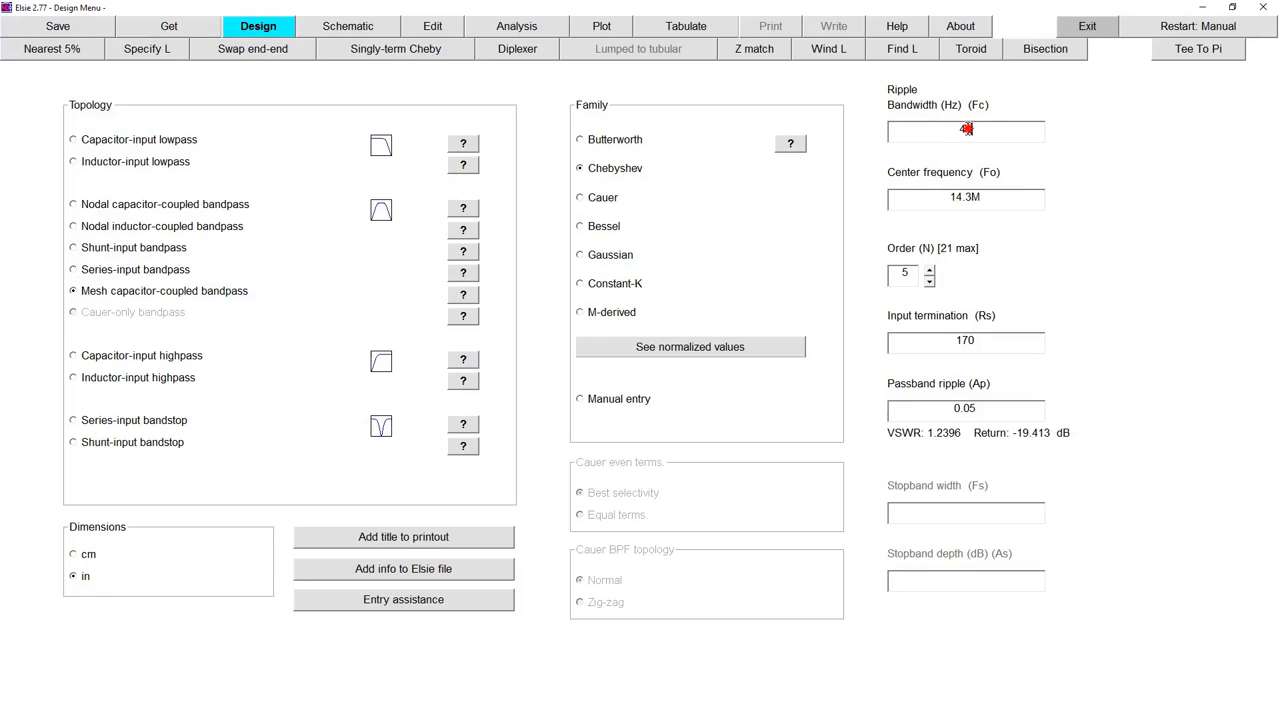
pyautogui.press('BackSpace')
pyautogui.write('3')
pyautogui.click(361, 30)
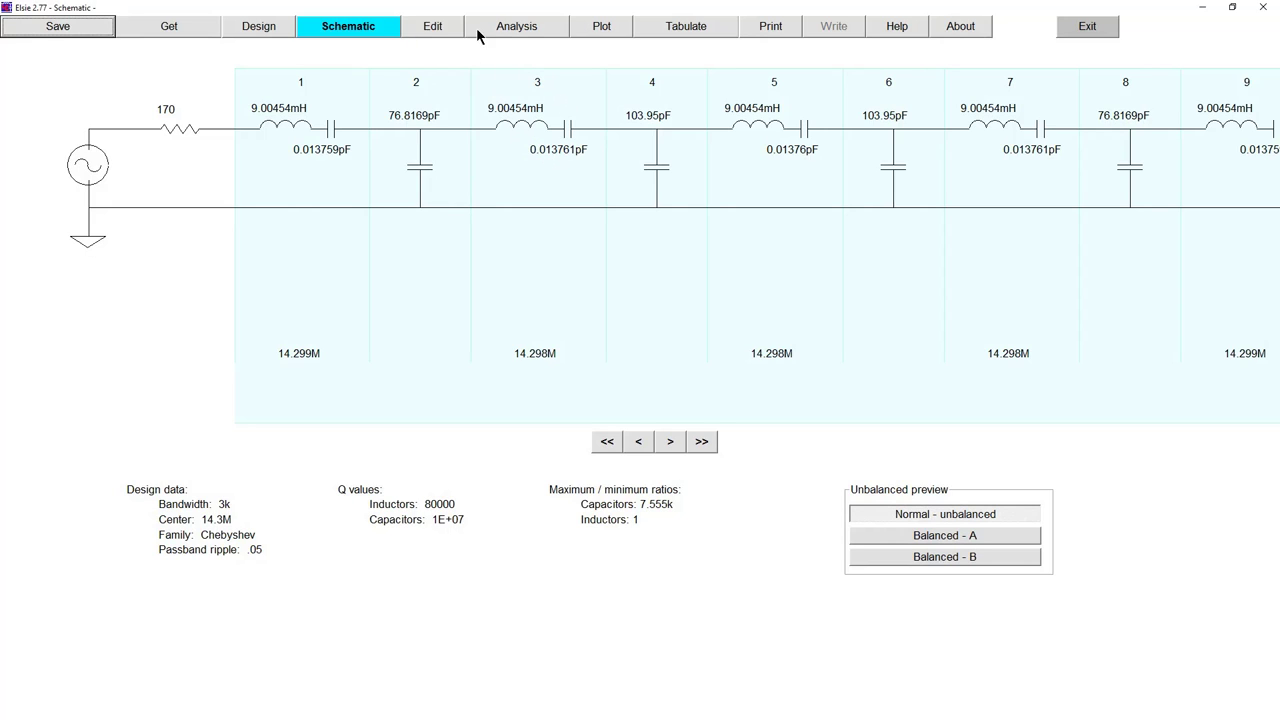
# Set the input termination to 100 ohms, check the component values in the schematic, and return to the design parameters.
pyautogui.click(259, 25)
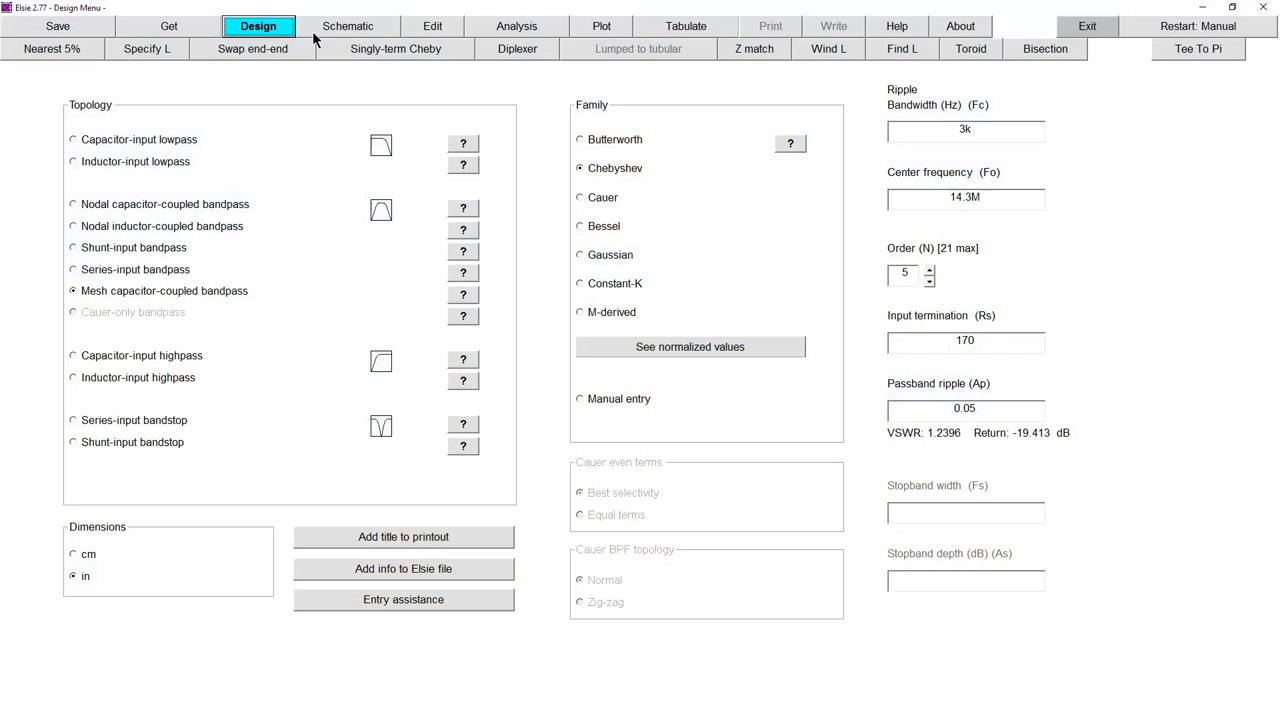
pyautogui.click(976, 341)
pyautogui.click(632, 316)
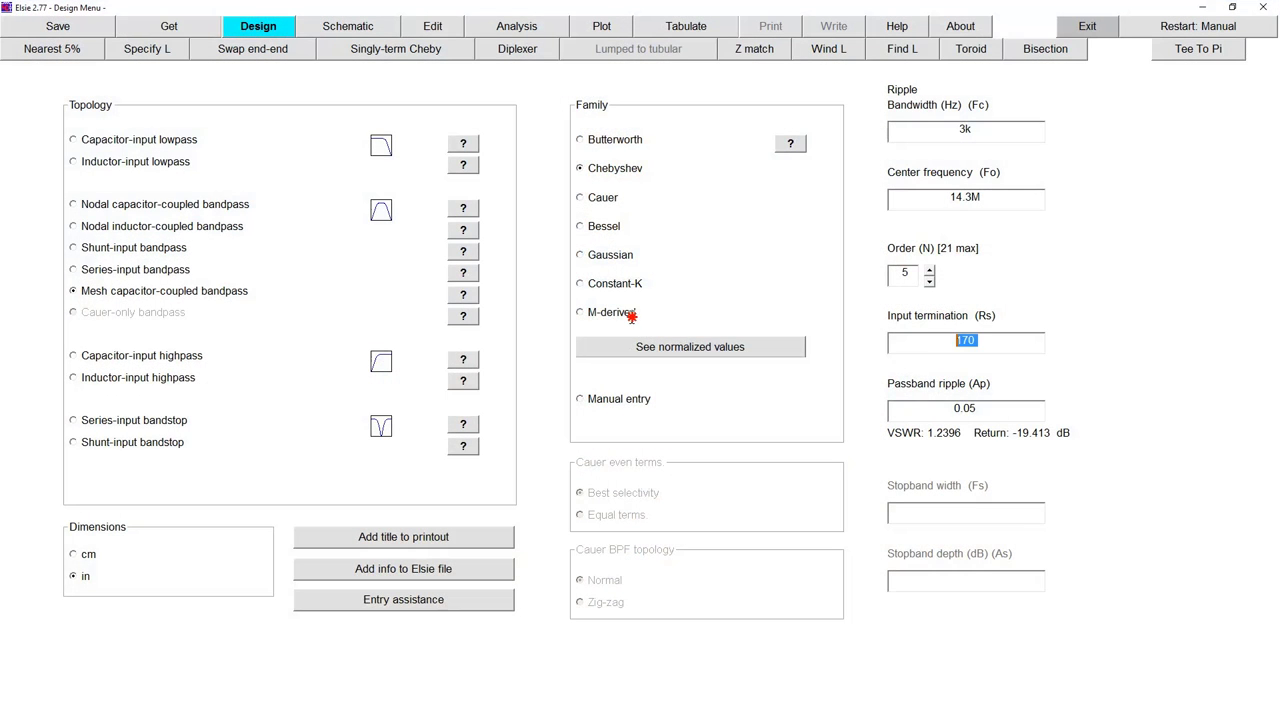
pyautogui.write('100')
pyautogui.click(347, 27)
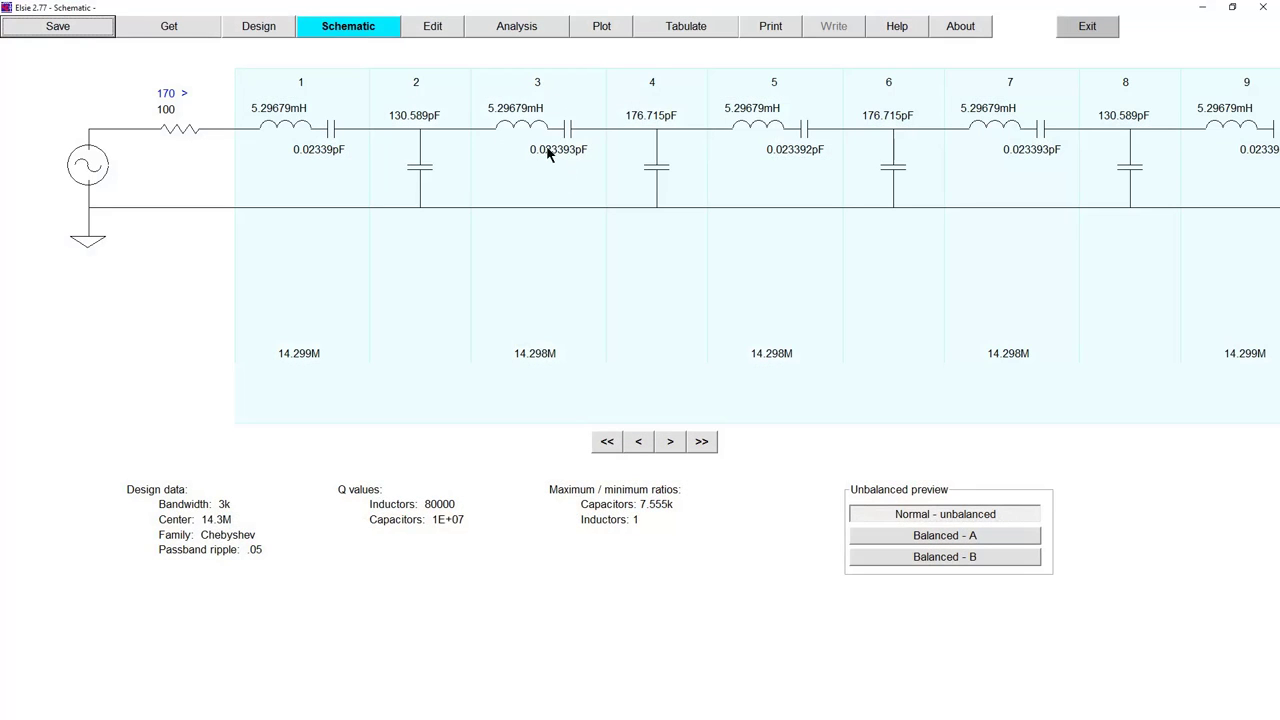
pyautogui.click(257, 28)
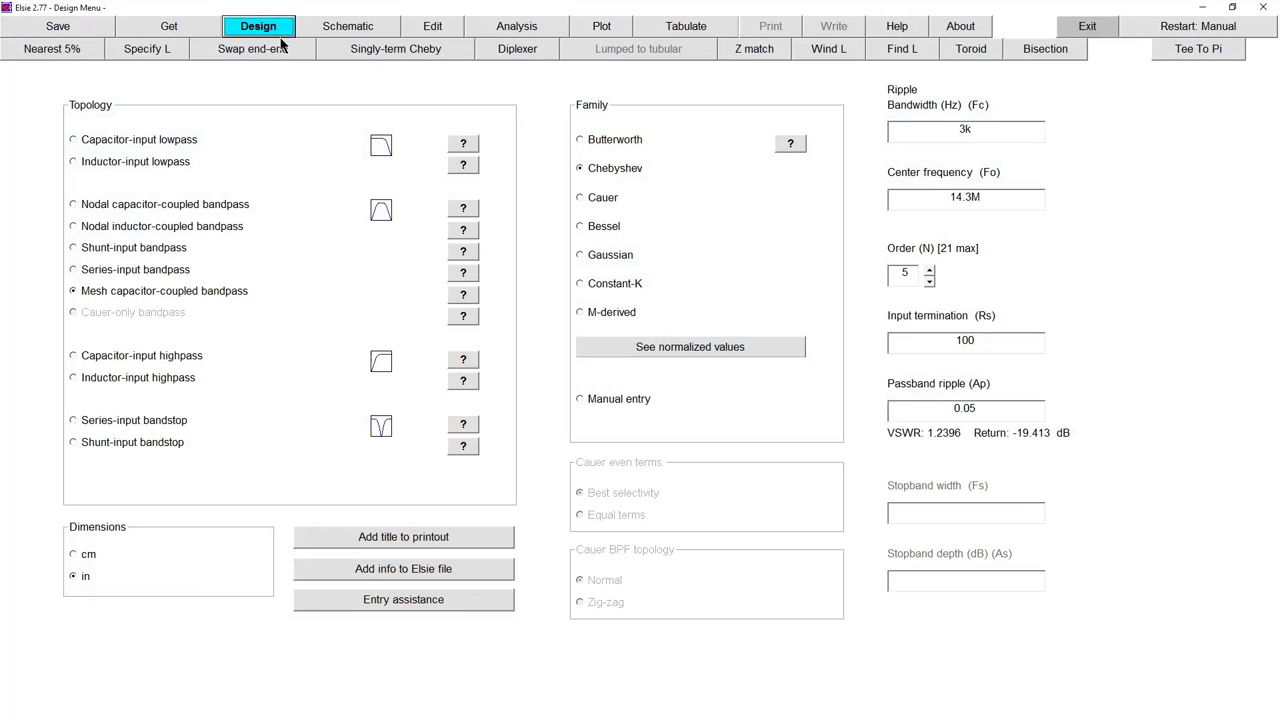